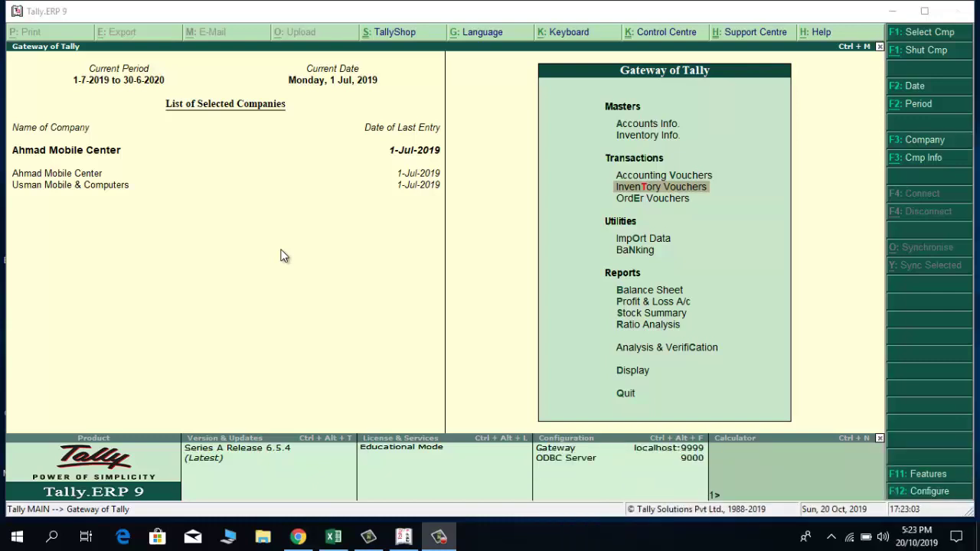
Turn on Maintain cost centres in the accounting features of the company Ahmad Mobile Center
click(917, 475)
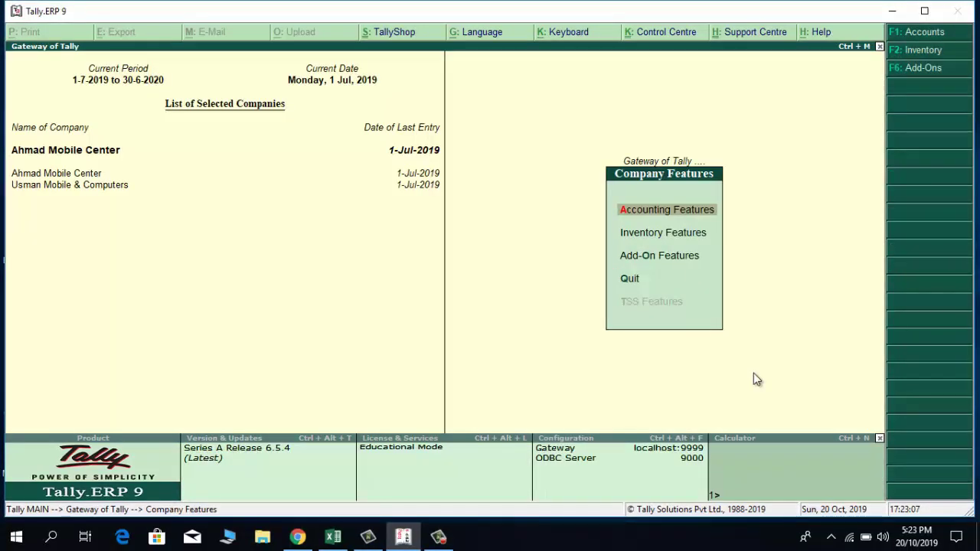
click(680, 212)
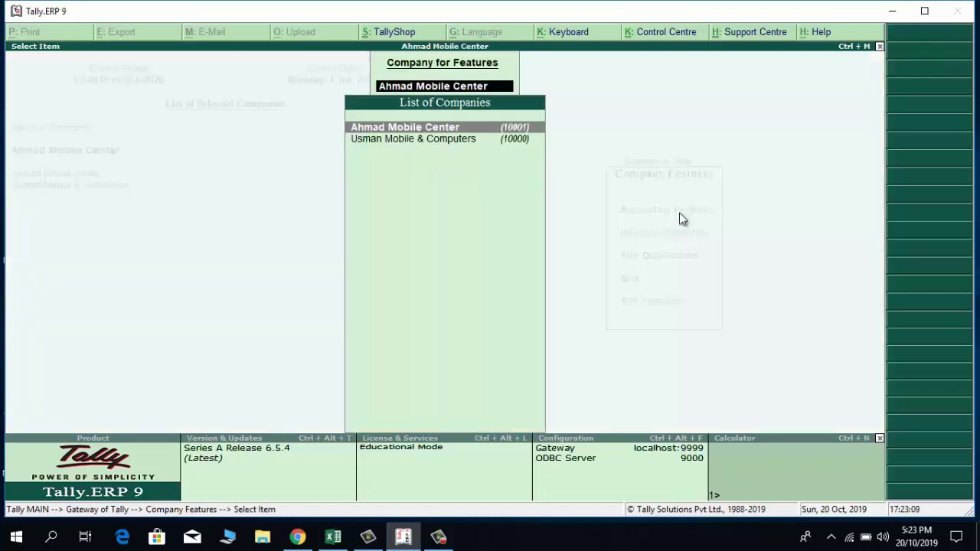
click(436, 124)
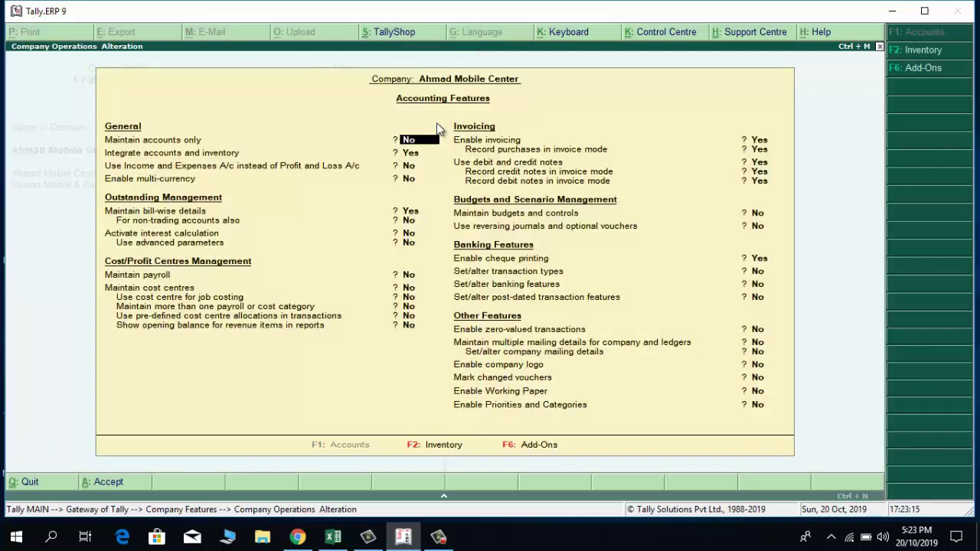
key(Down)
key(Down)
key(Down)
key(Down)
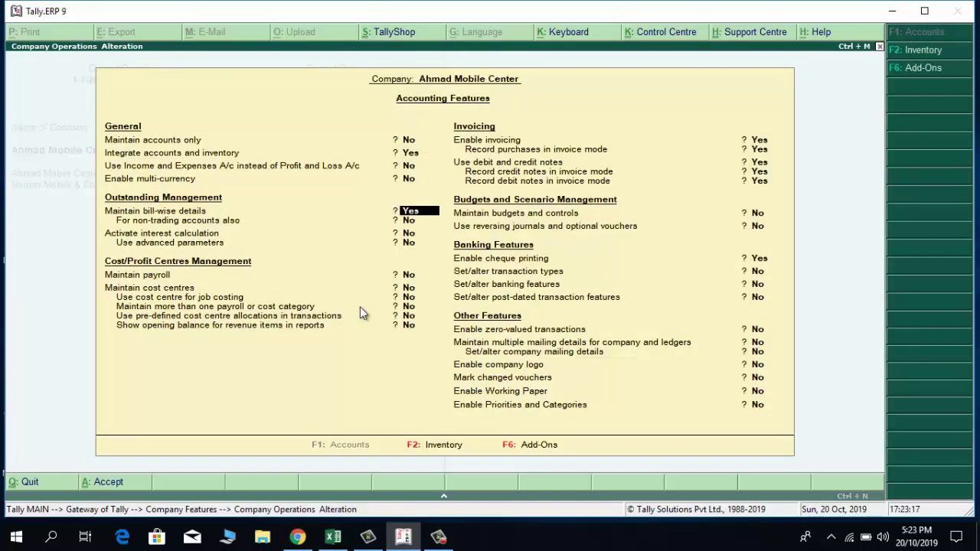
key(Down)
key(Down)
key(Down)
key(Up)
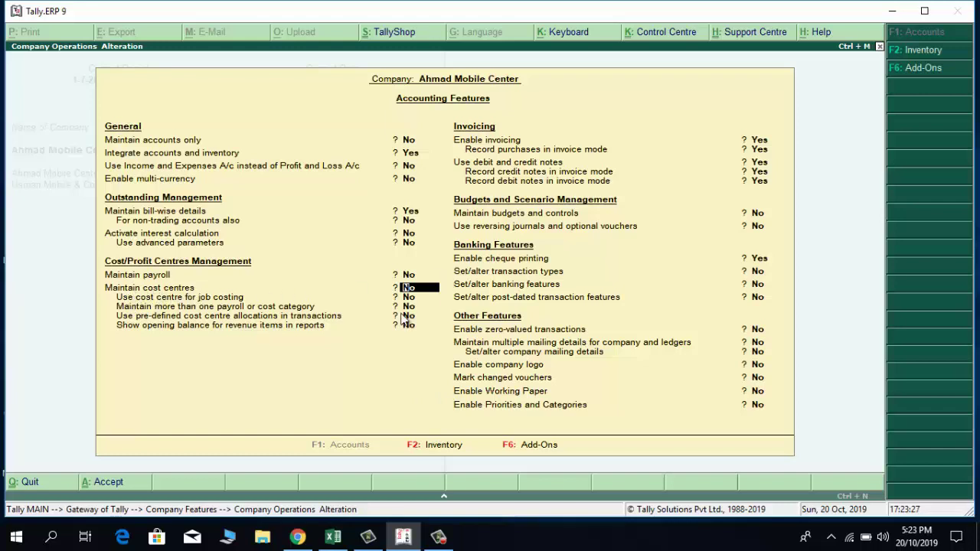
text(y)
Accept the company's accounting features, keeping the remaining options as they are, and return to the Gateway of Tally
key(Return)
key(Return)
key(Return)
key(Return)
key(Return)
key(Return)
key(Return)
key(Return)
key(Return)
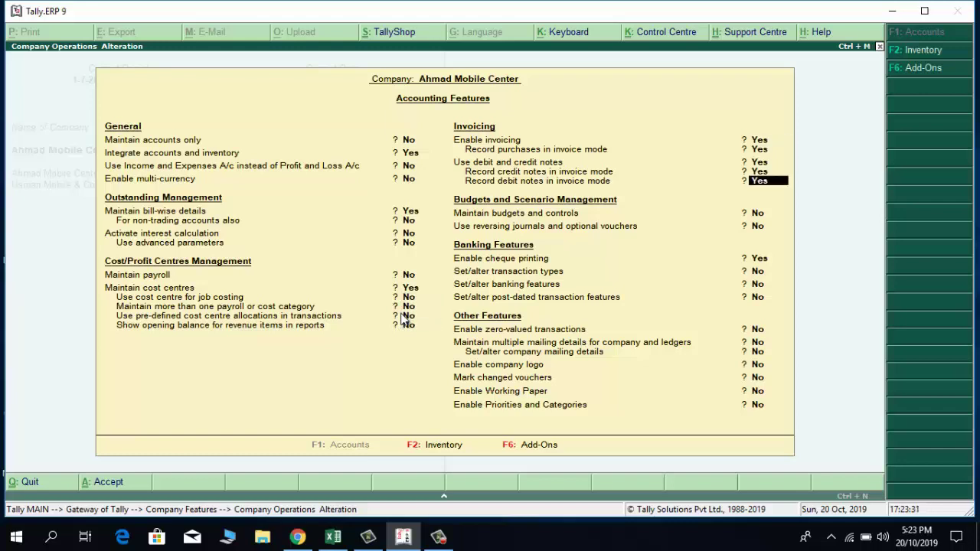
key(Return)
key(Return)
key(Return)
key(Return)
key(Return)
key(Return)
key(Return)
key(Return)
key(Return)
key(Return)
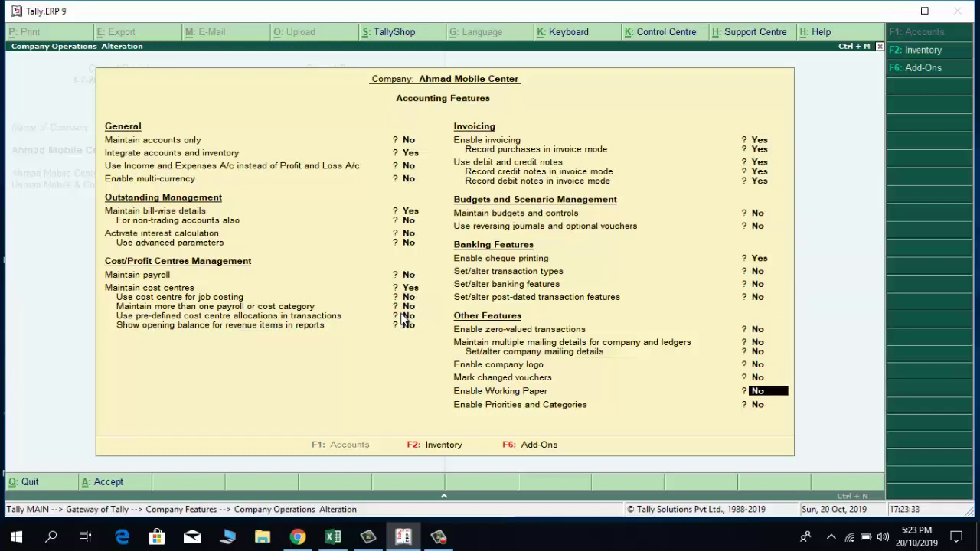
key(Return)
key(Return)
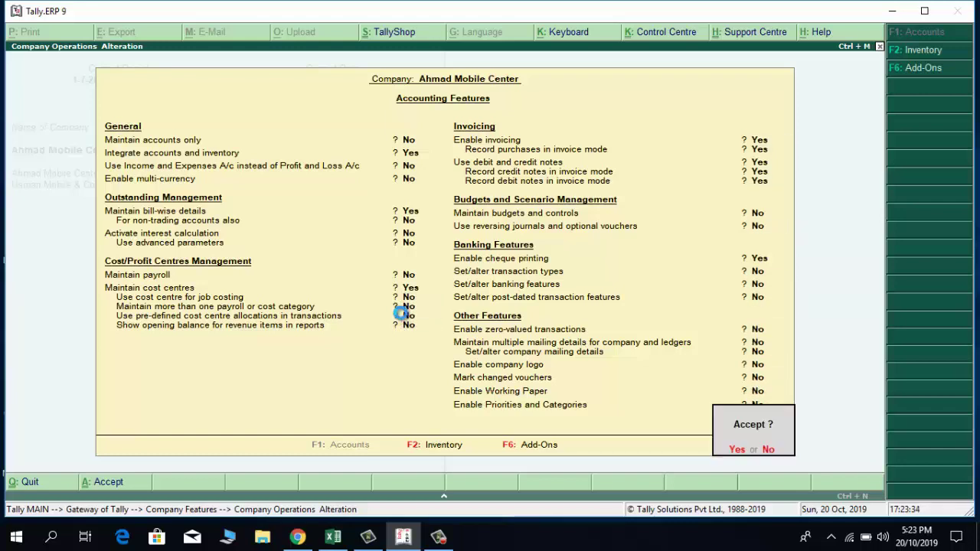
key(Return)
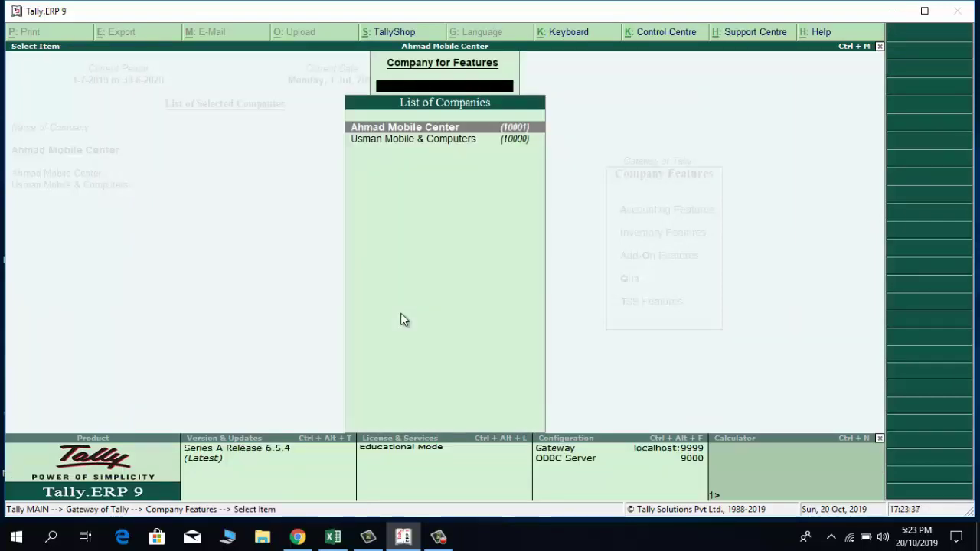
key(Escape)
key(Escape)
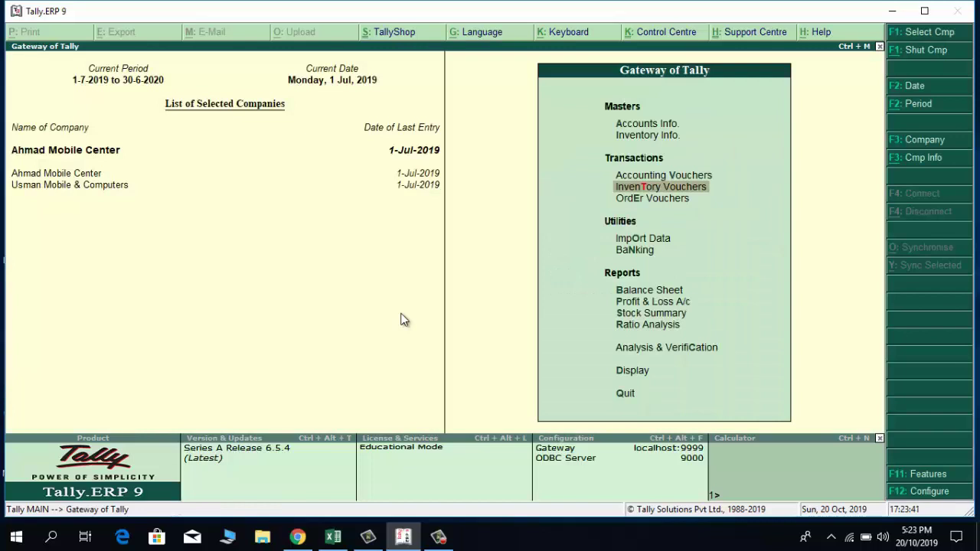
key(Escape)
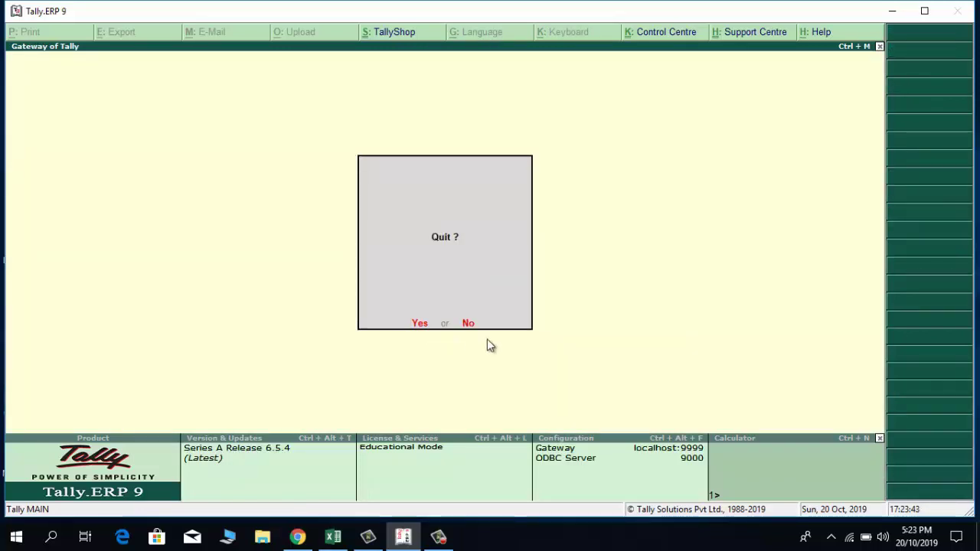
click(467, 324)
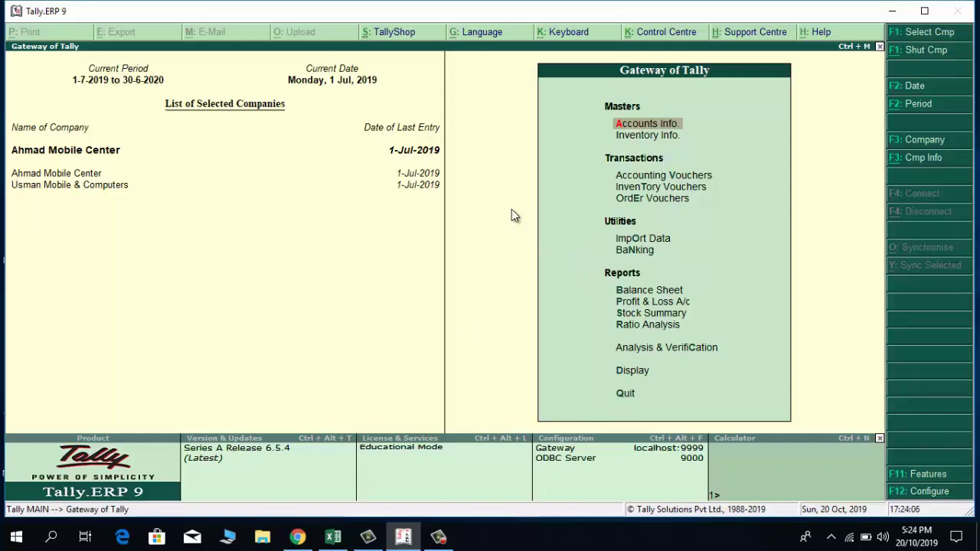
Create a single cost centre named Head Office Lhr under Primary
key(Return)
key(Down)
key(Down)
key(Return)
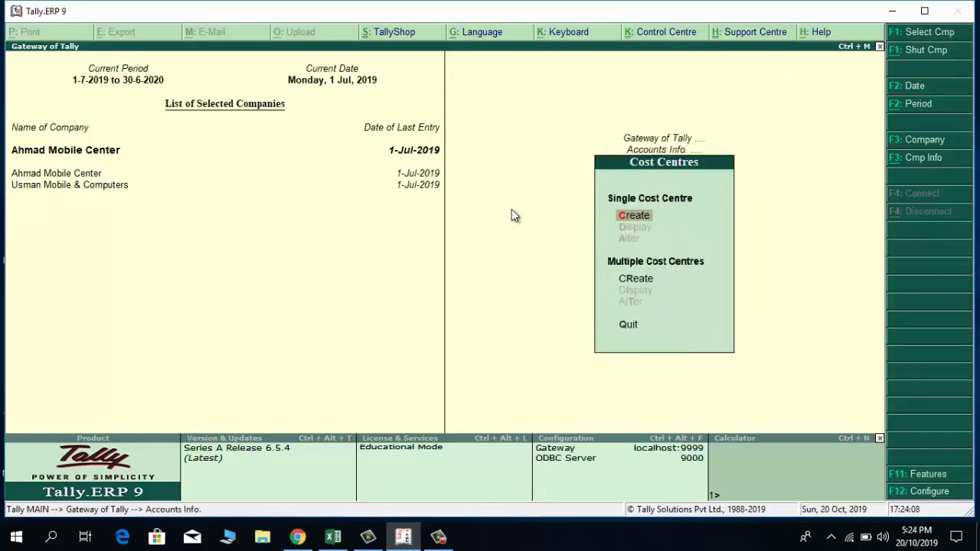
key(Return)
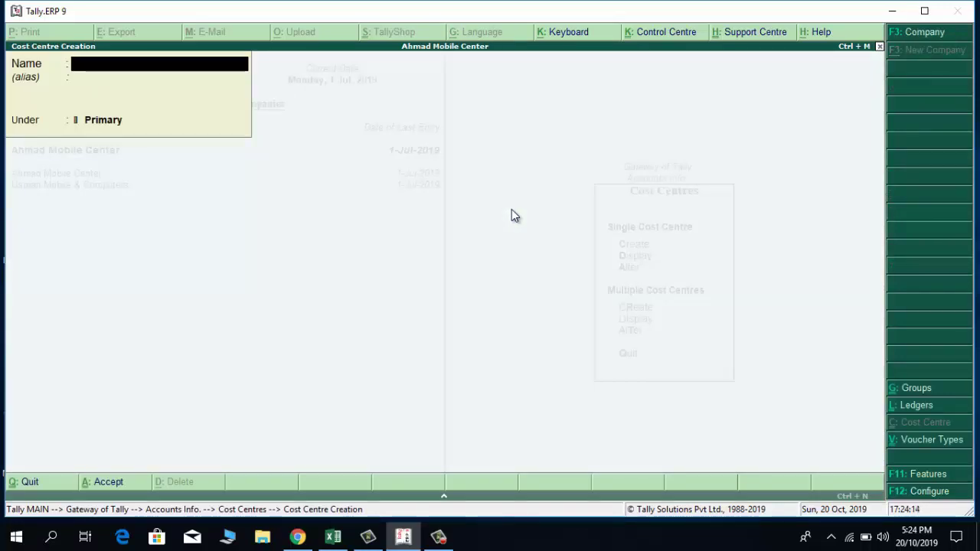
text(Hea)
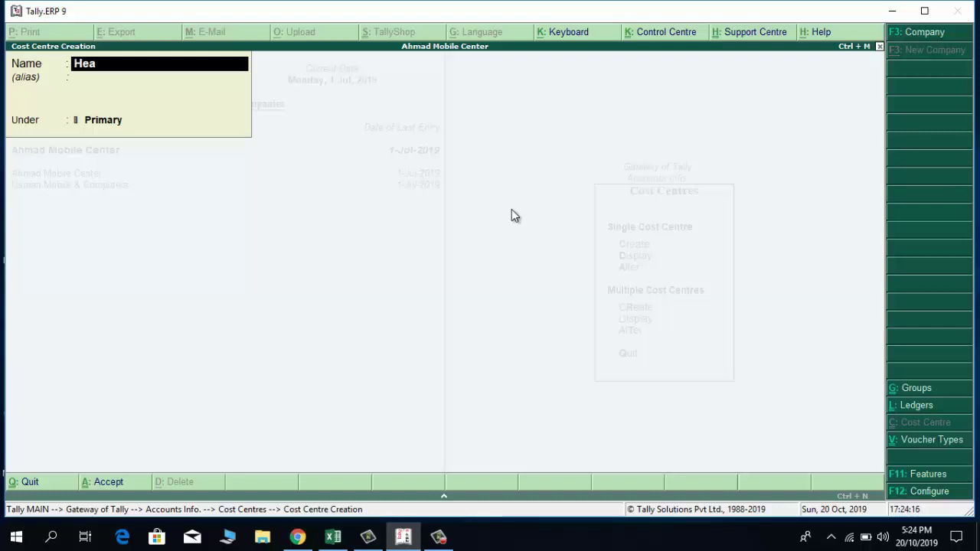
text(d Office Lhr)
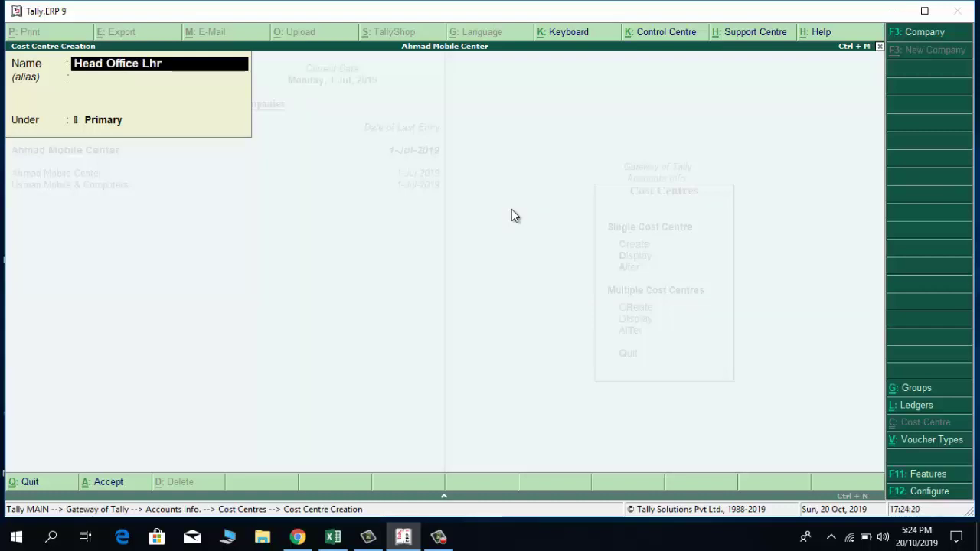
key(Return)
key(Return)
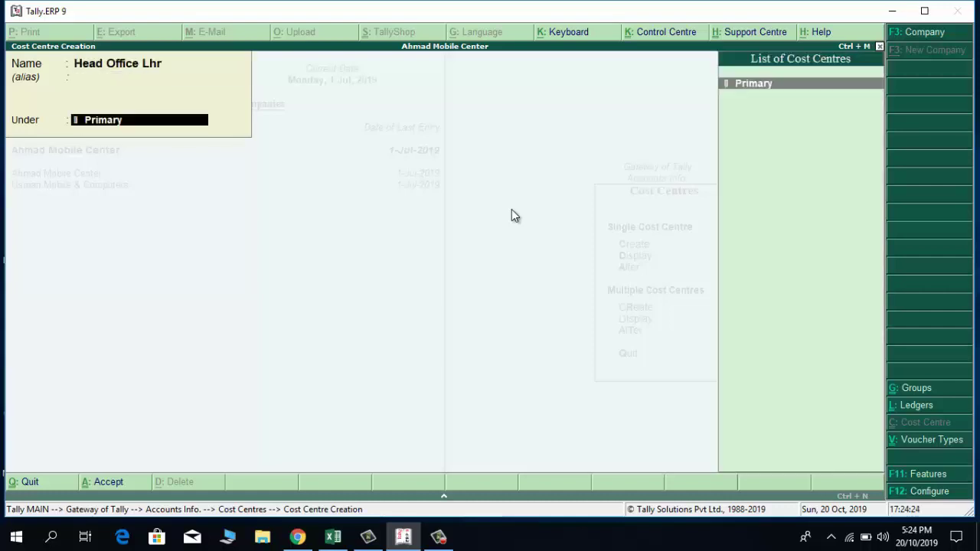
key(Return)
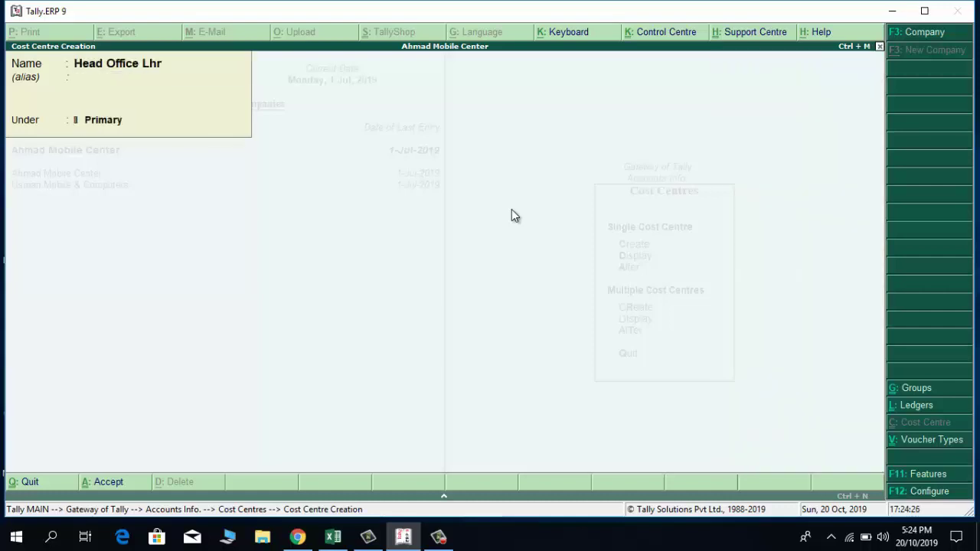
key(Return)
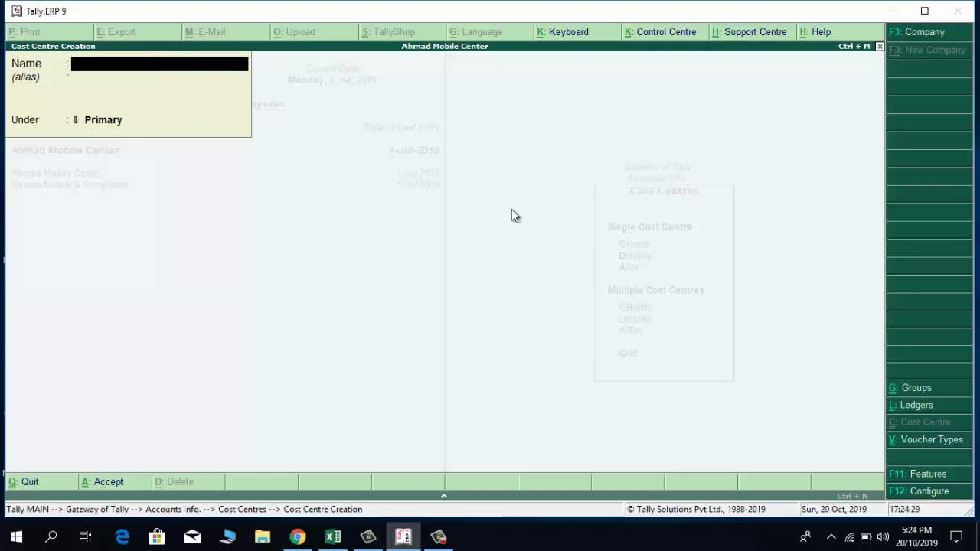
Create a cost centre named Islamabad Branch under Primary
text(Islamabad)
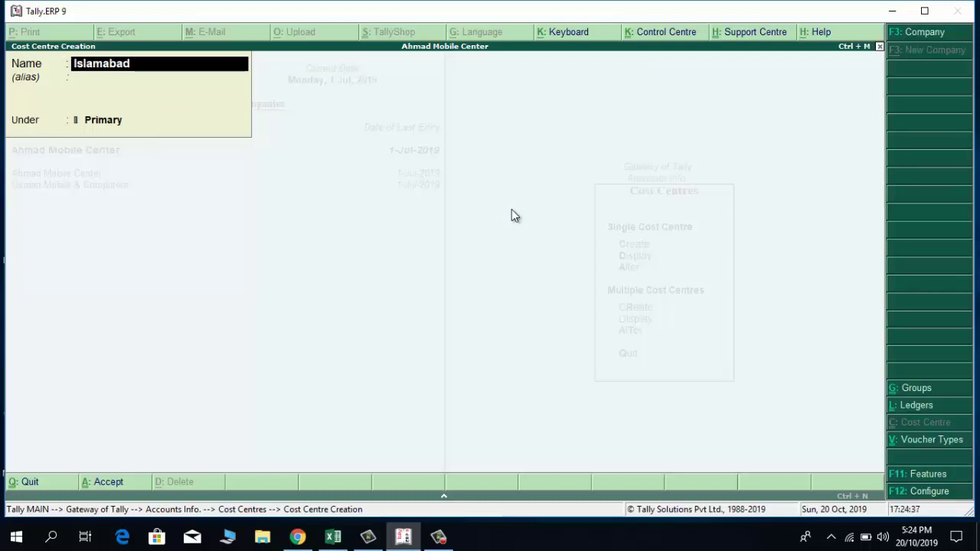
text( Branch)
key(Return)
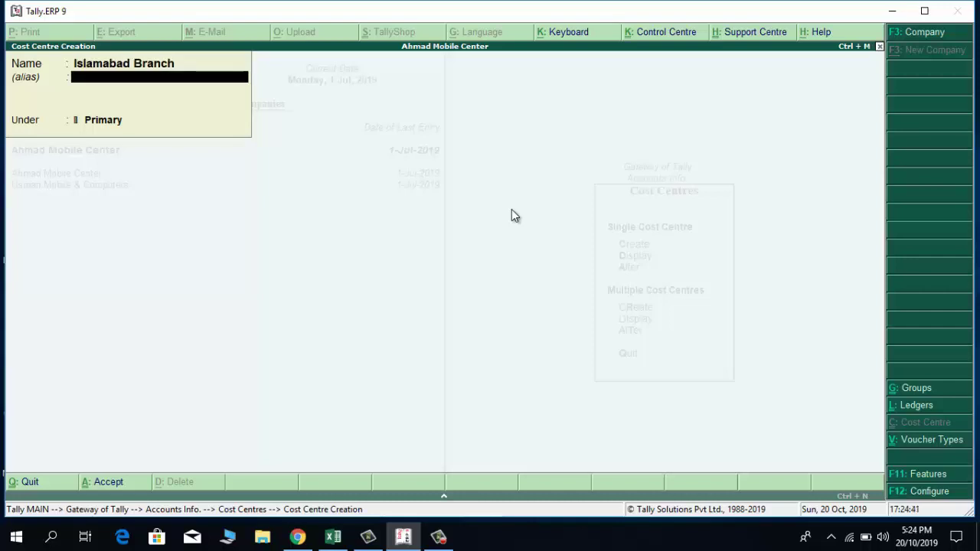
key(Return)
key(Return)
key(Return)
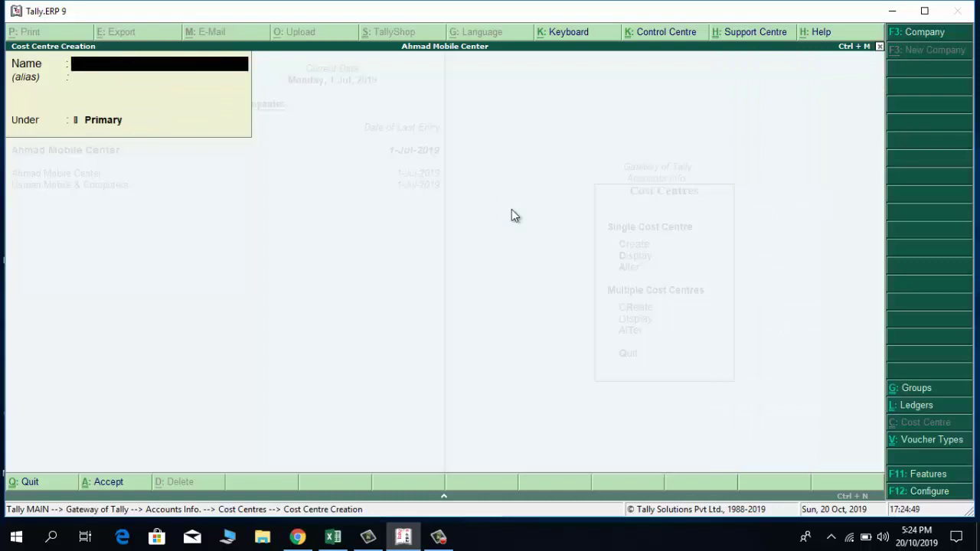
Create a cost centre named Karachi Branch under Primary
text(Karachi Branch)
key(Return)
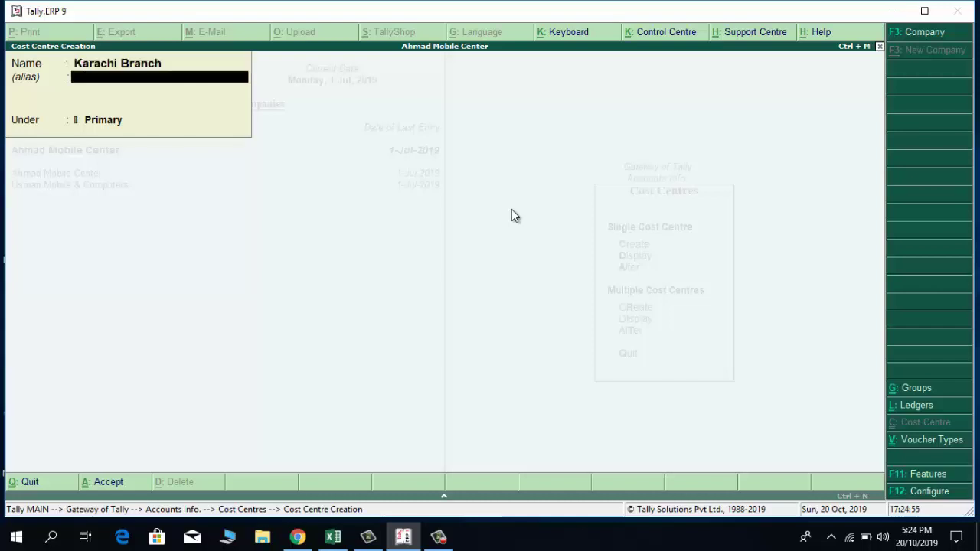
key(Return)
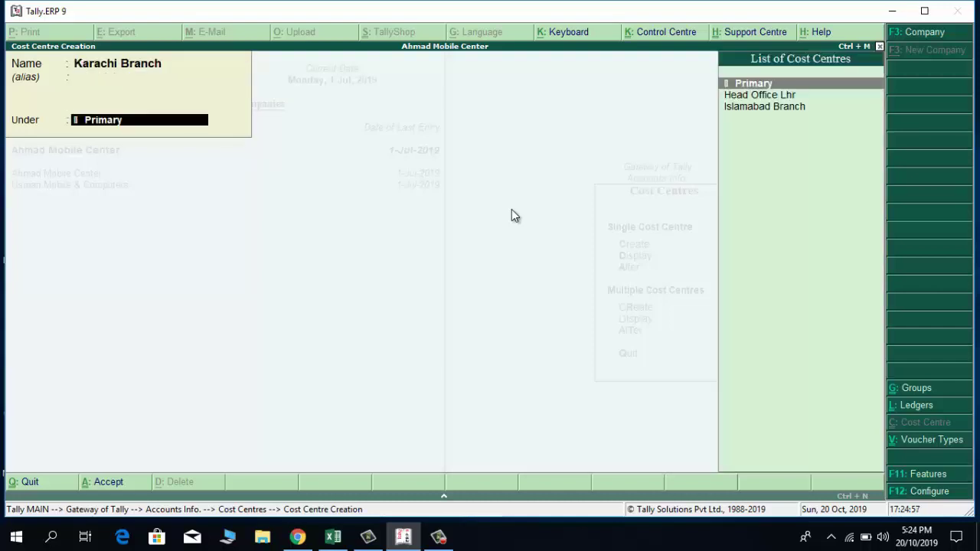
key(Return)
key(Return)
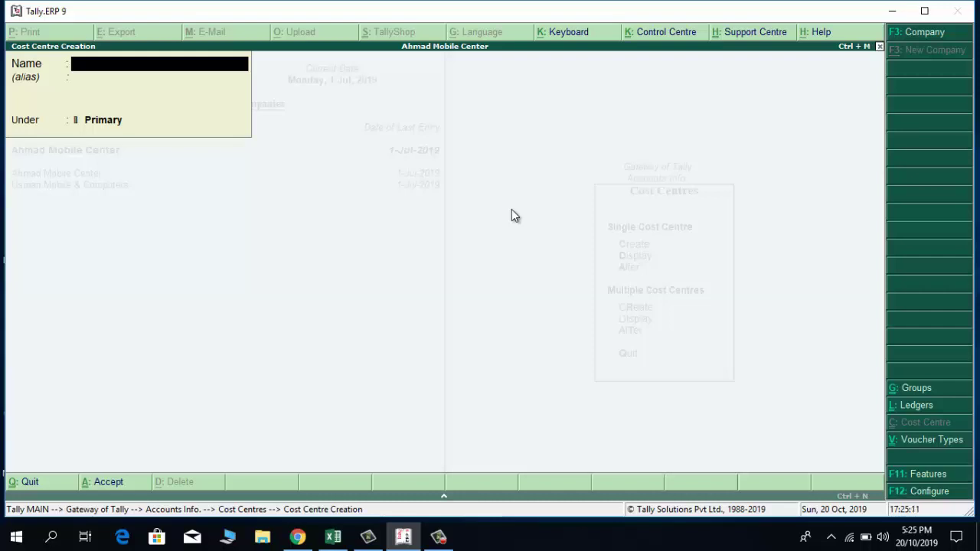
Create a cost centre named Multan Branch under Primary and leave cost centre creation
text(Multan B)
text(ranch)
key(Return)
key(Return)
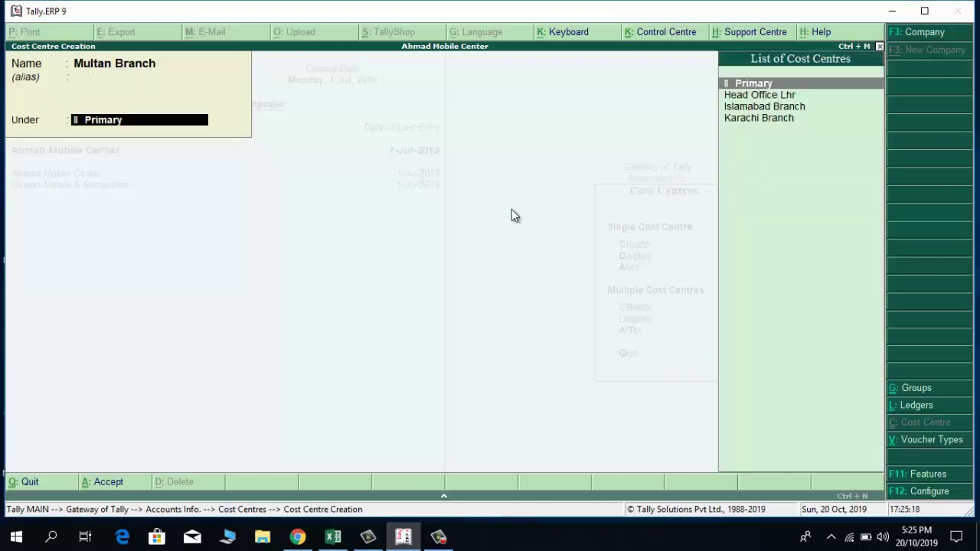
key(Return)
key(Return)
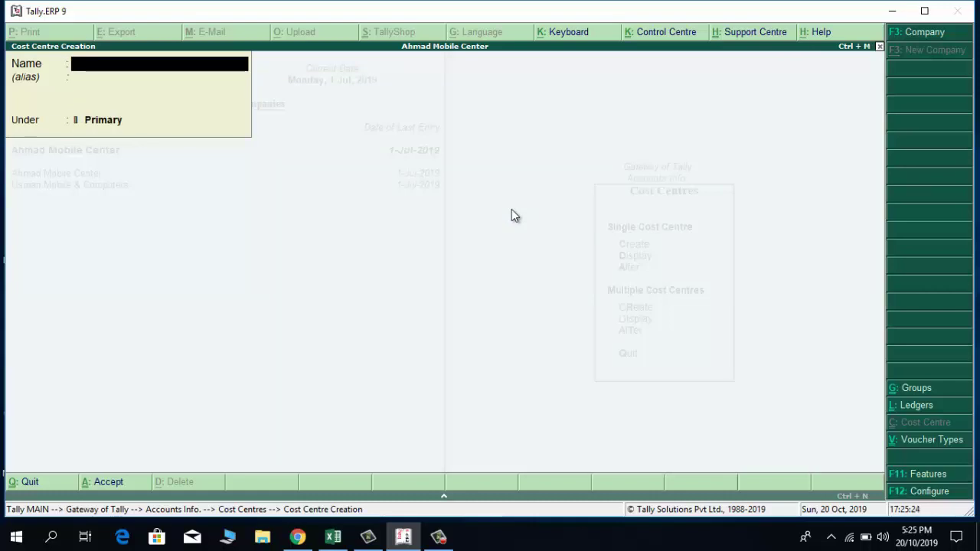
key(Escape)
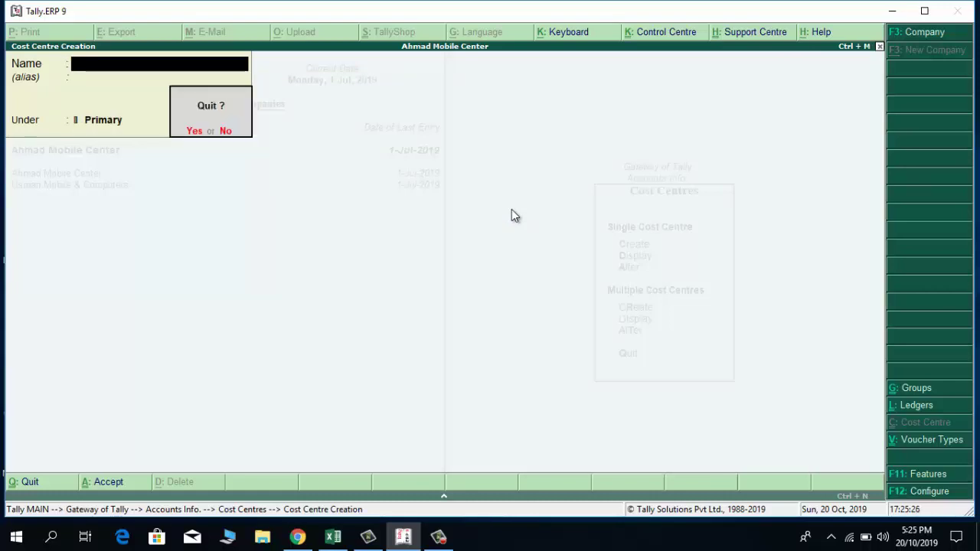
key(Return)
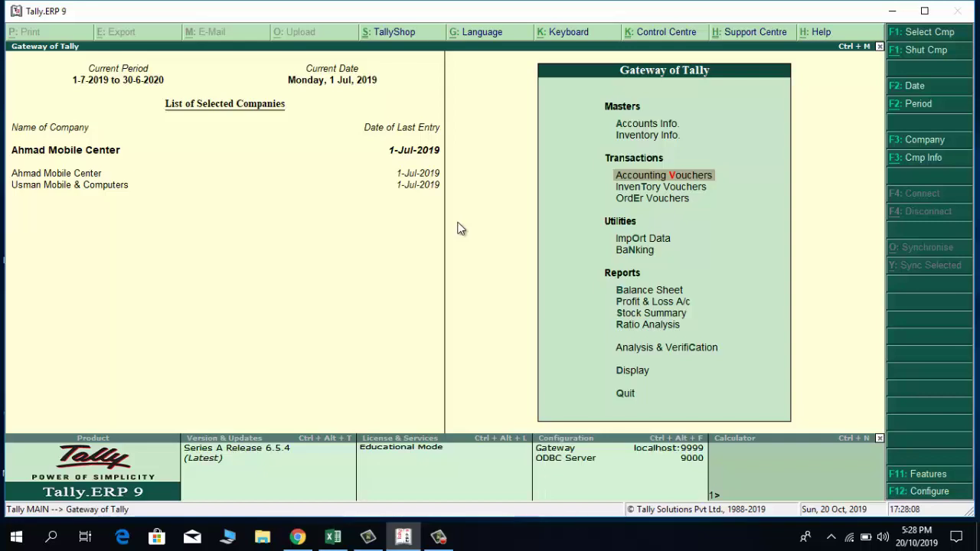
Start a payment voucher from the Cash account and debit Office Rent for 300000
key(Return)
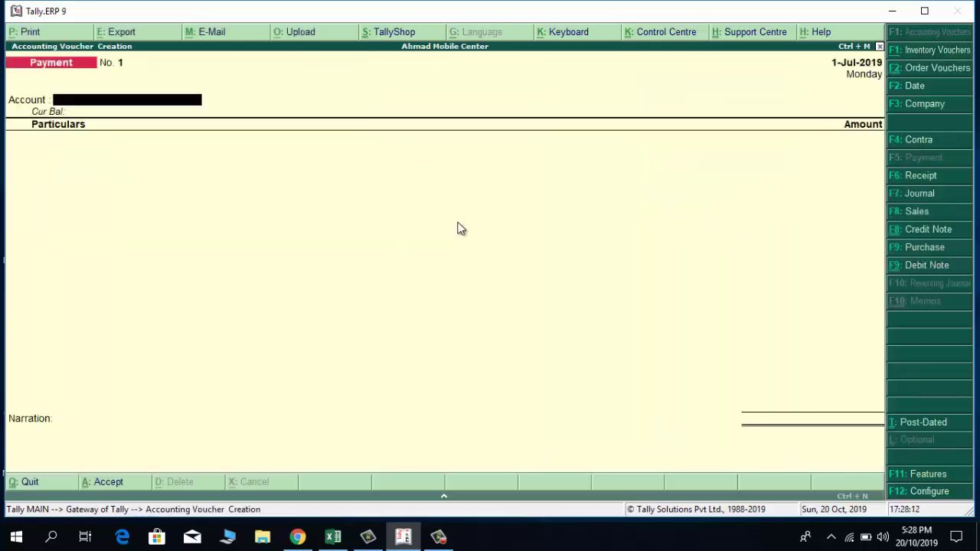
text(Cas)
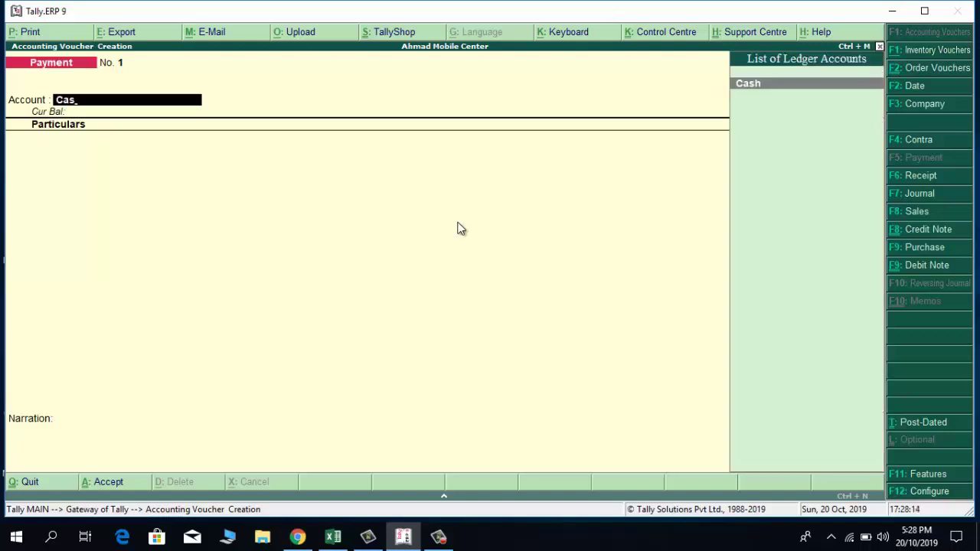
key(Return)
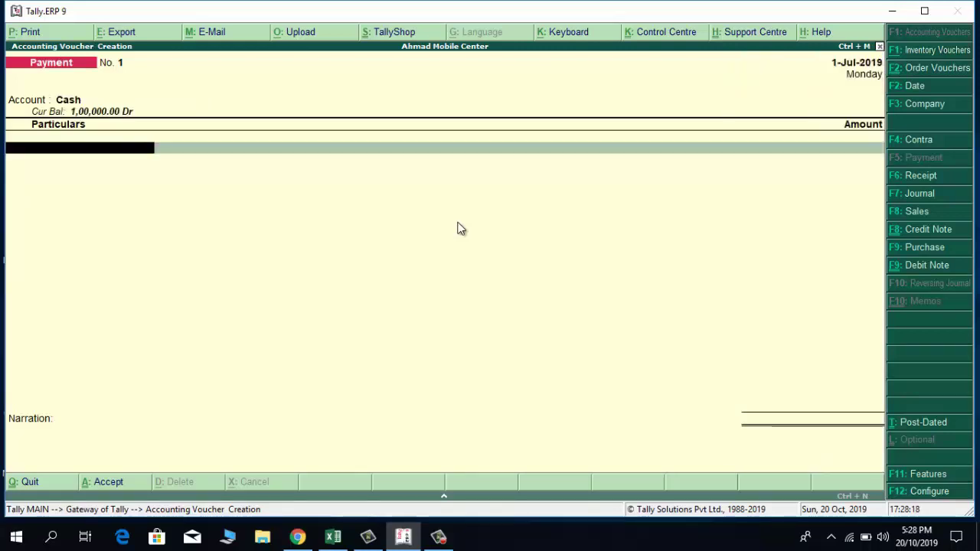
text(Re)
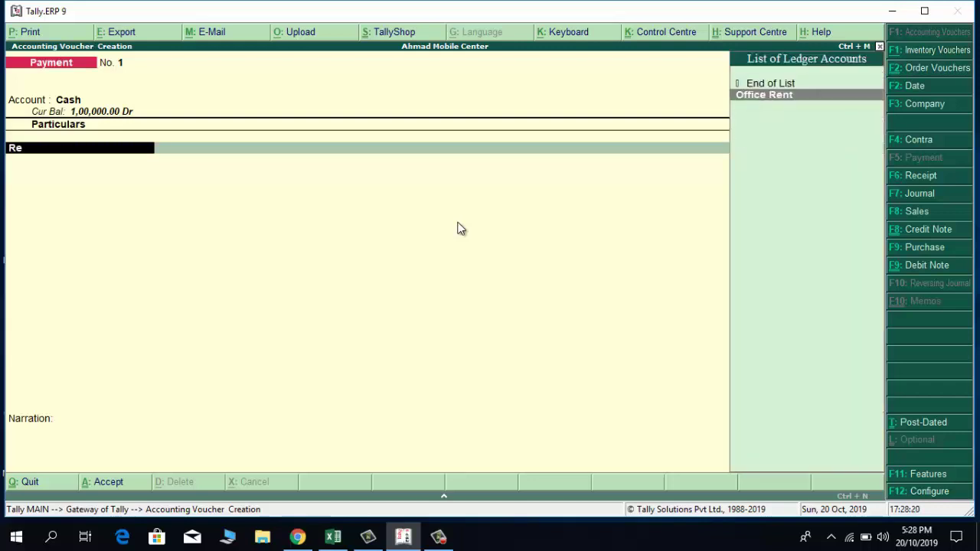
key(Return)
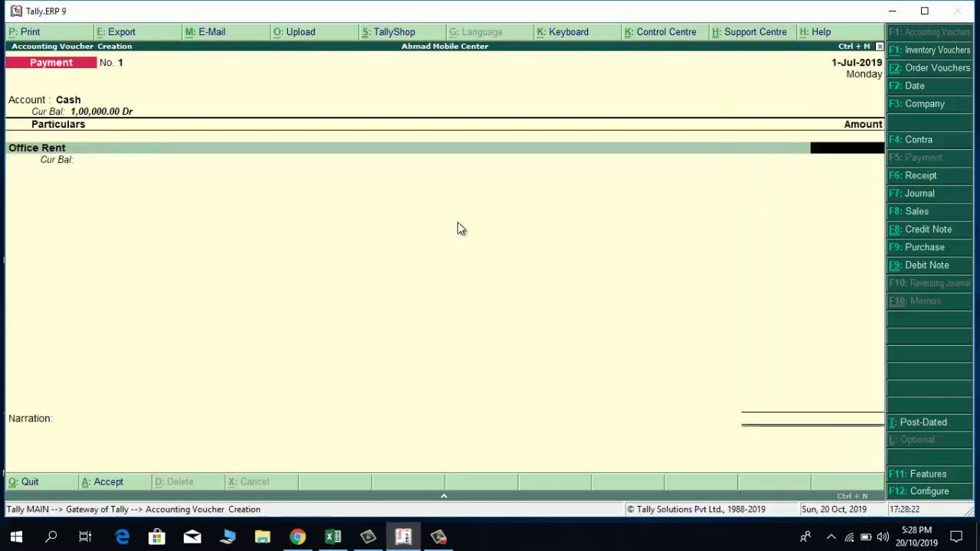
text(300000)
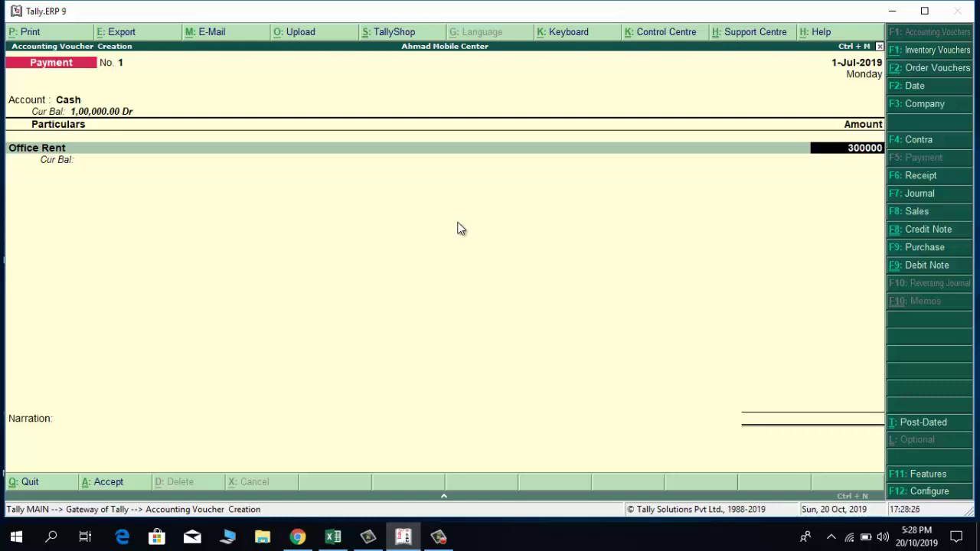
key(Return)
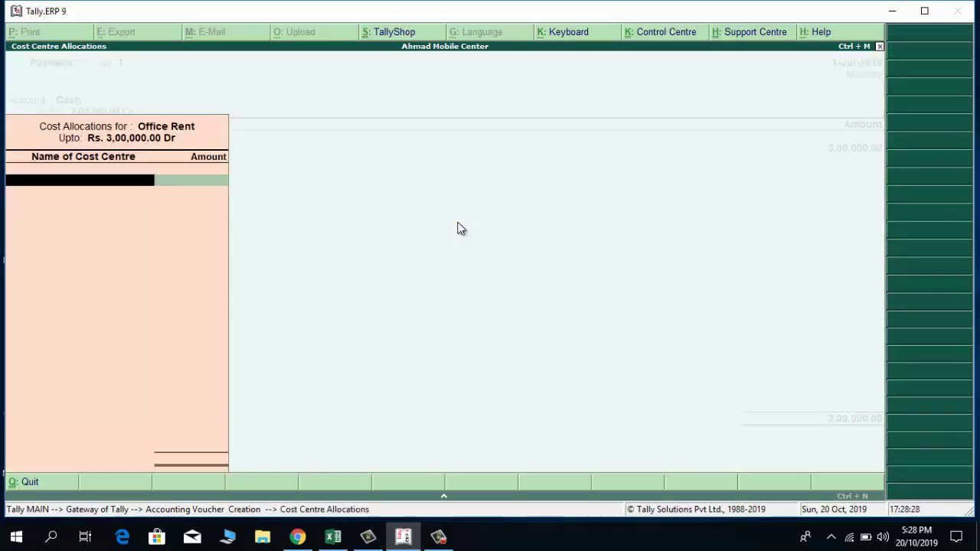
Allocate 80000 of the office rent to Head Office Lhr and 80000 to Islamabad Branch
text(He)
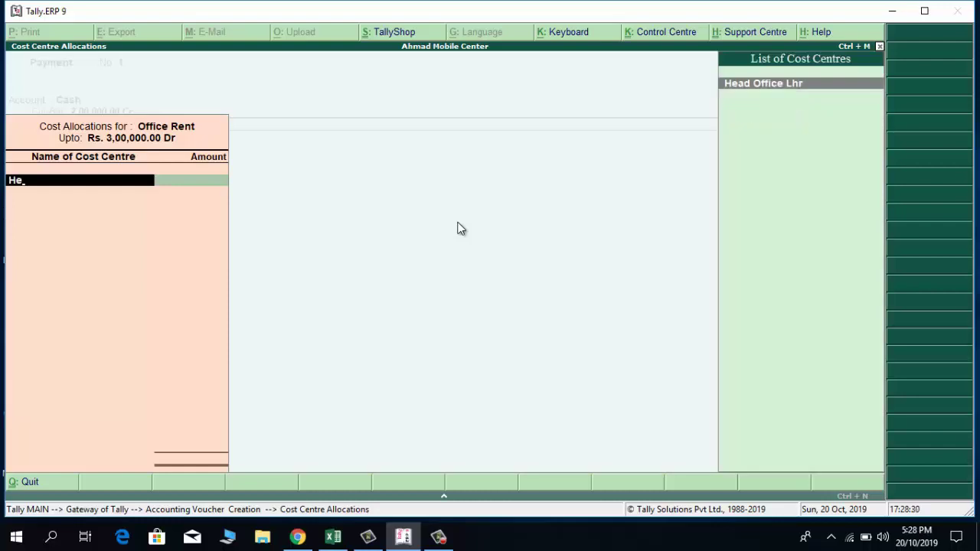
key(Return)
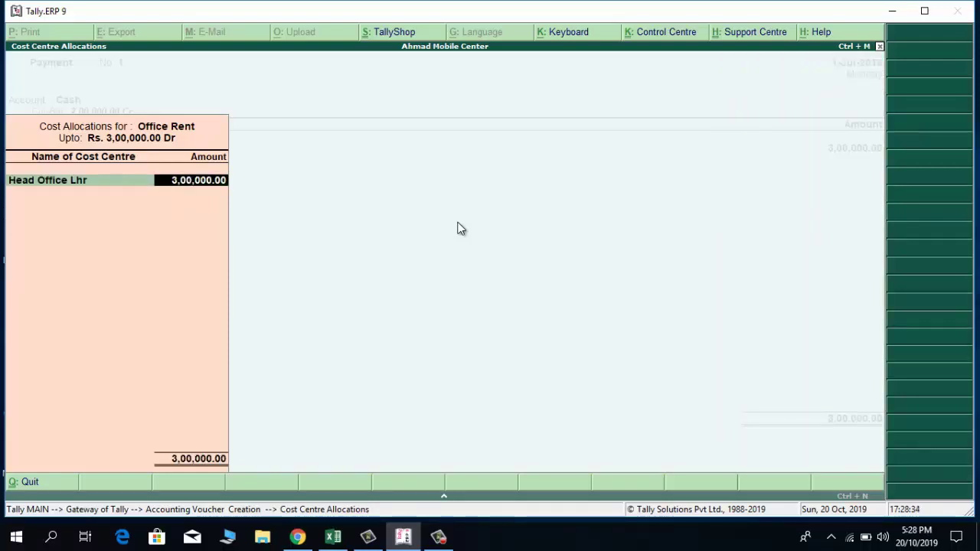
text(8000)
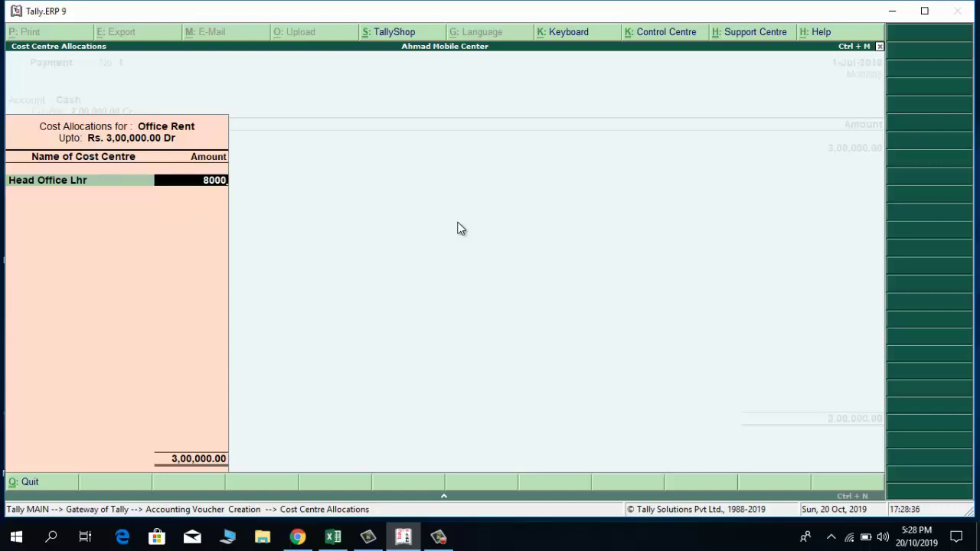
text(0)
key(Return)
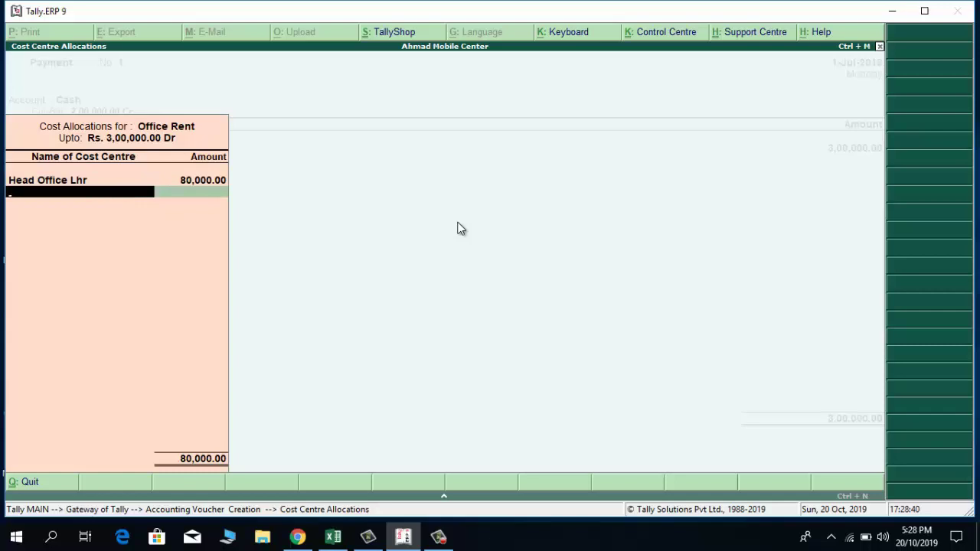
text(Is)
key(Return)
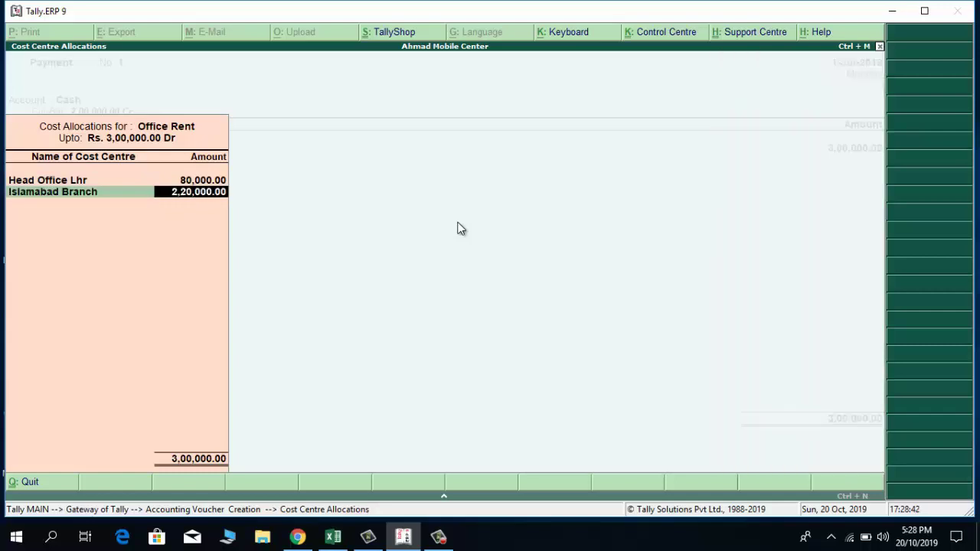
text(80000)
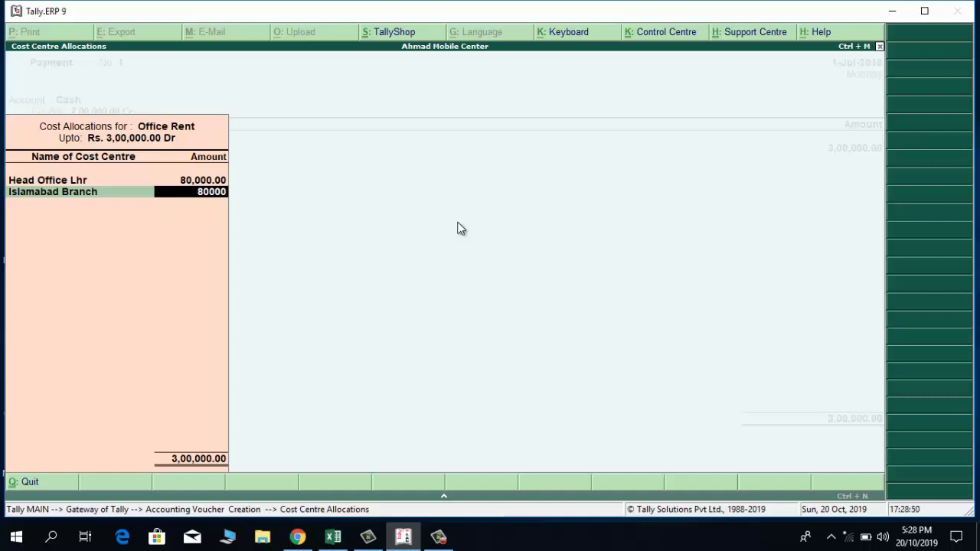
key(Return)
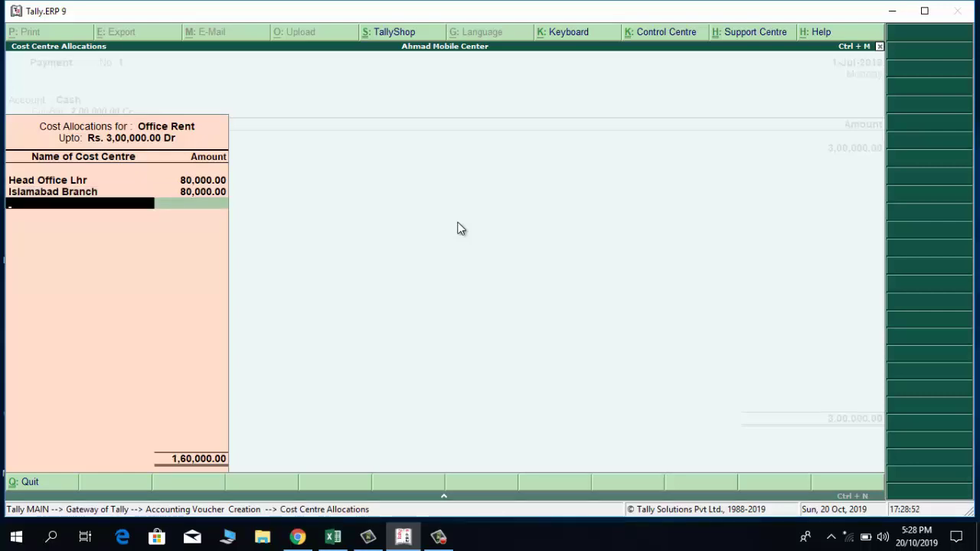
Allocate 70000 of the office rent to Karachi Branch and 70000 to Multan Branch, completing the cost allocation
text(K)
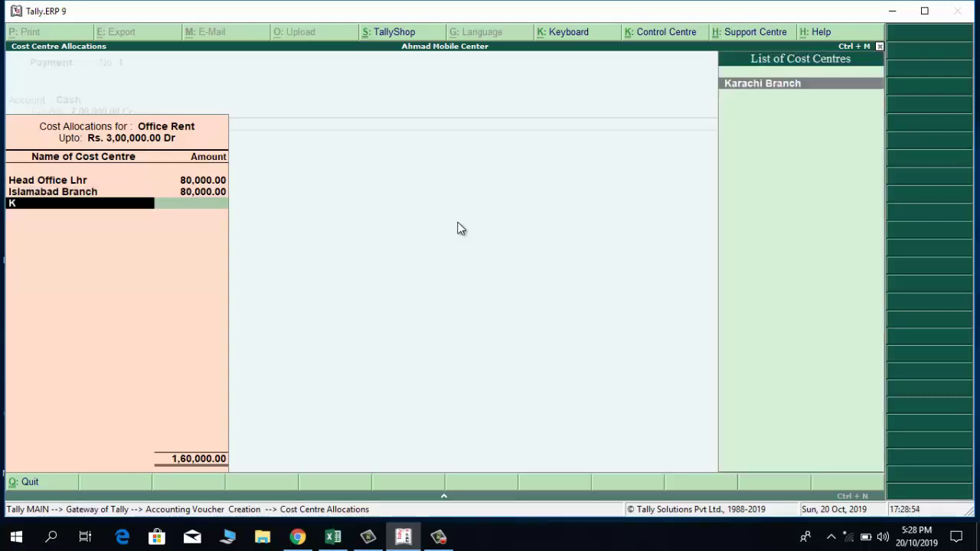
key(Return)
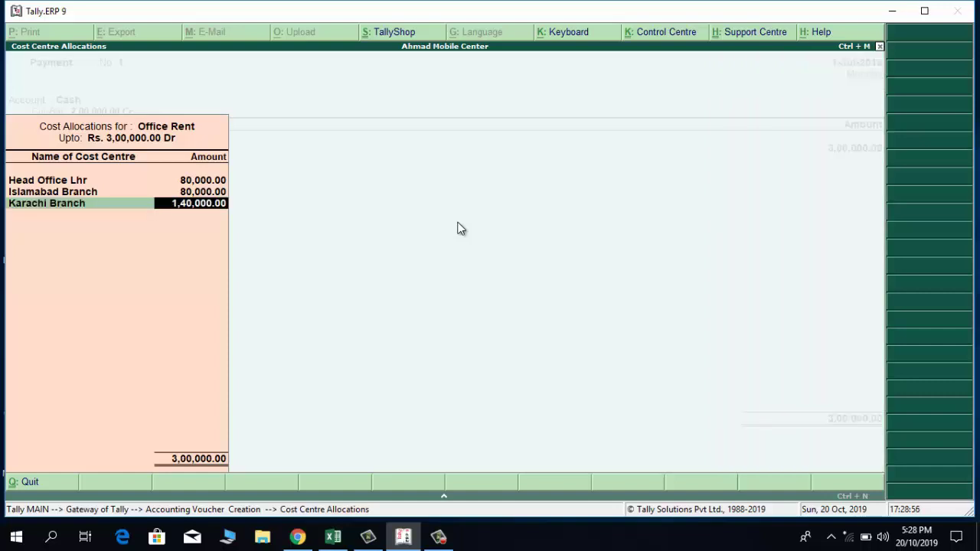
text(70000)
key(Return)
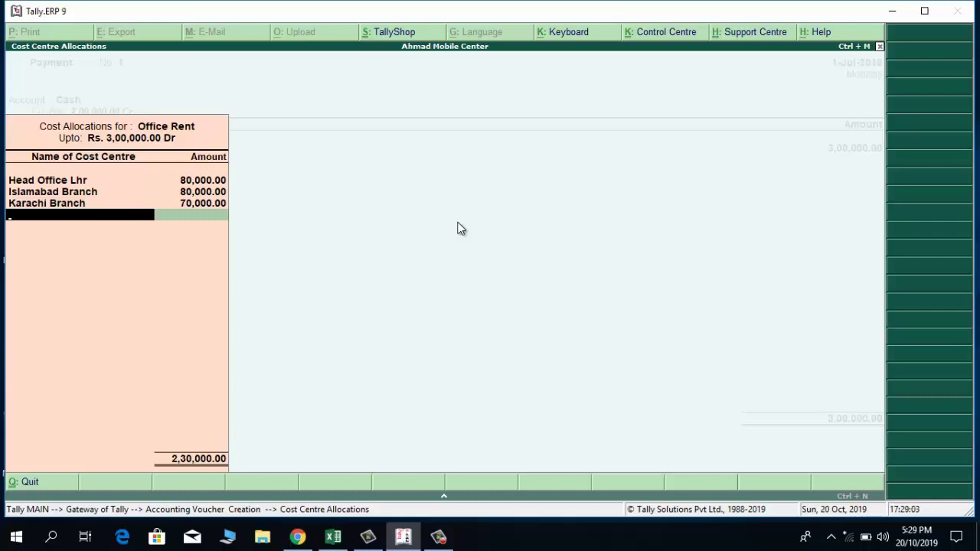
text(Mu)
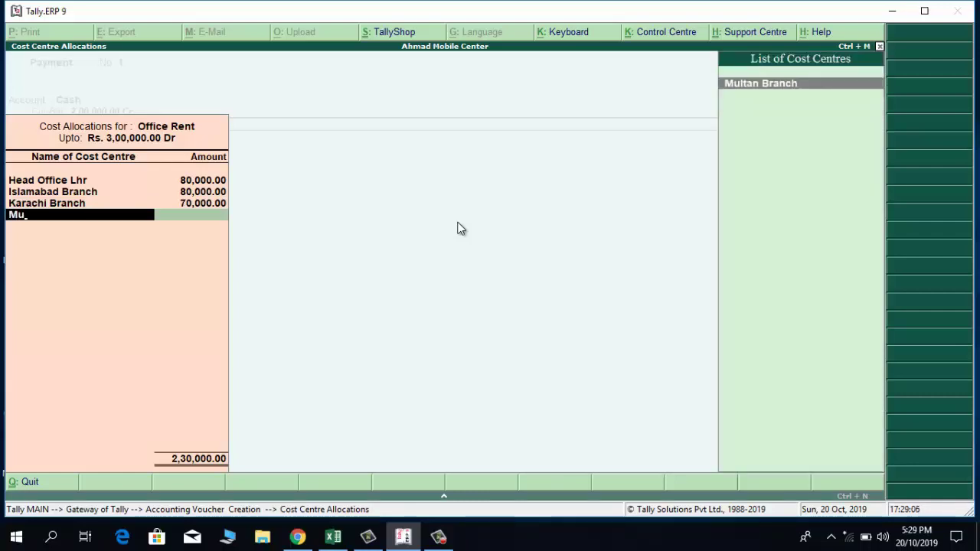
key(Return)
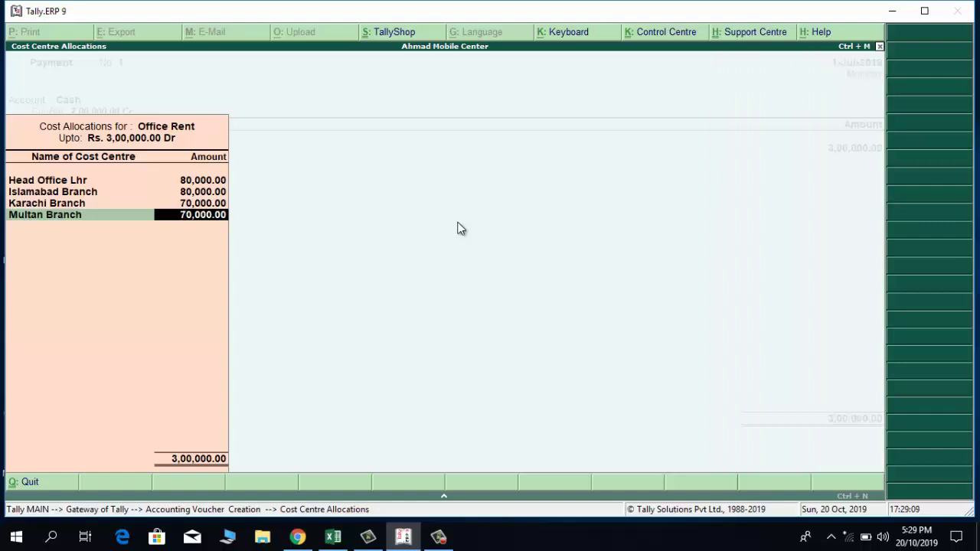
key(Return)
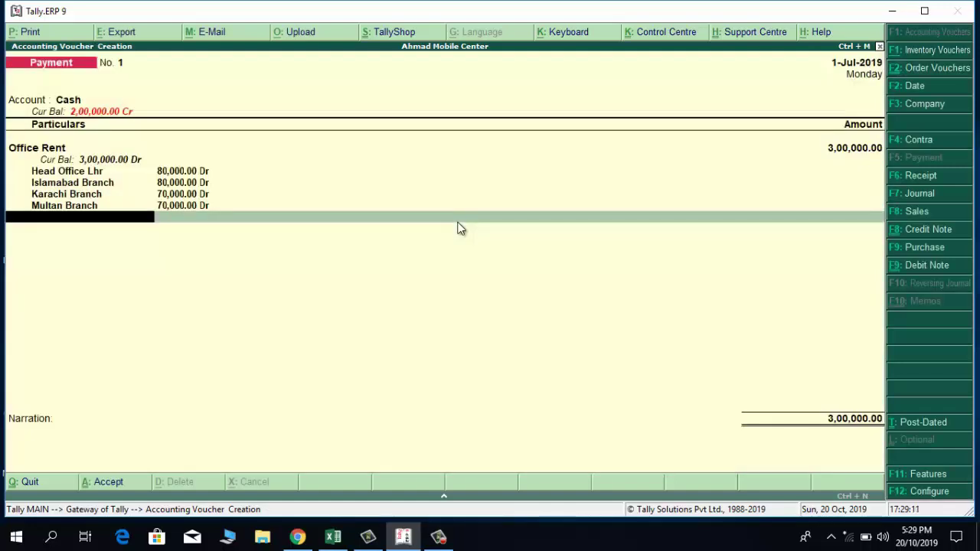
Enter the narration "Rent Head Office & Branch Offices M/O July,19" and save the rent payment voucher
key(Return)
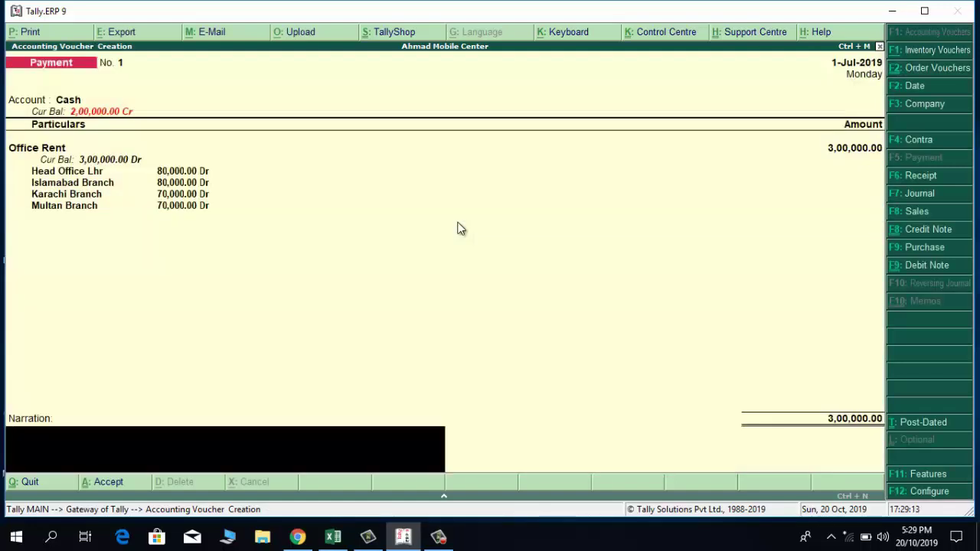
text(Rent)
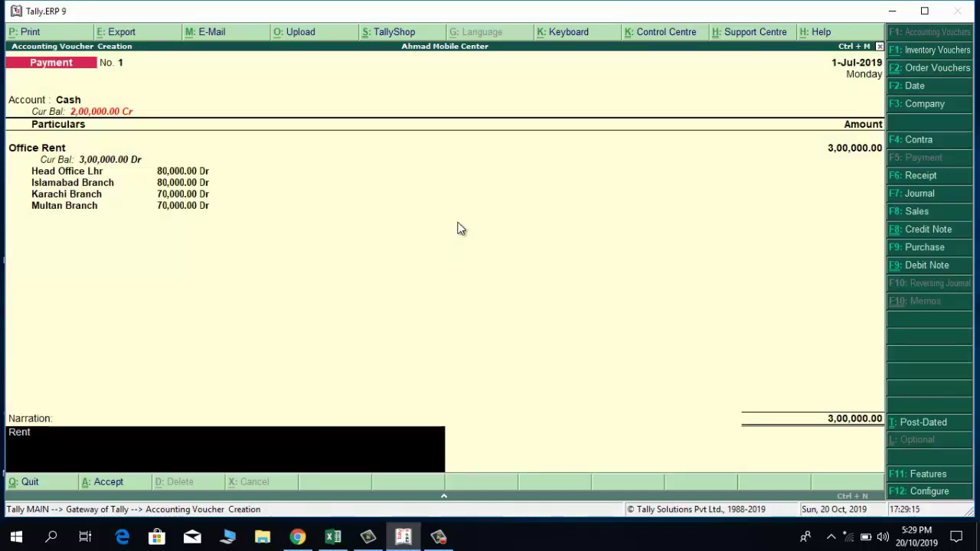
text( Head O)
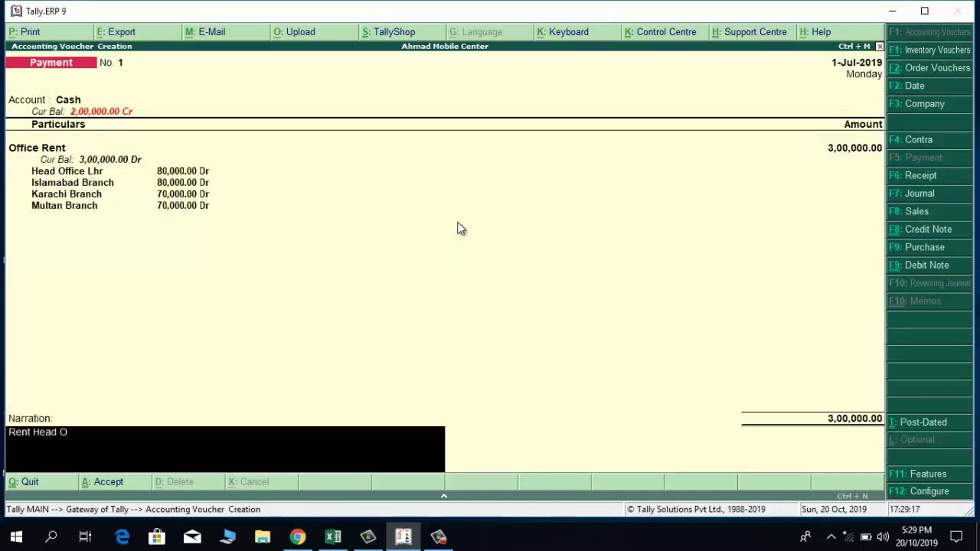
text(ffice & Branc)
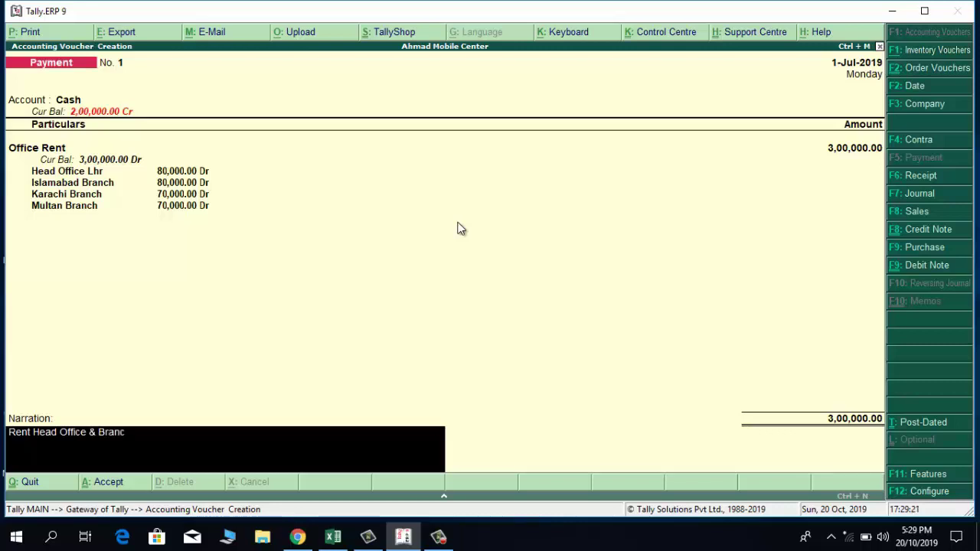
text(h Office)
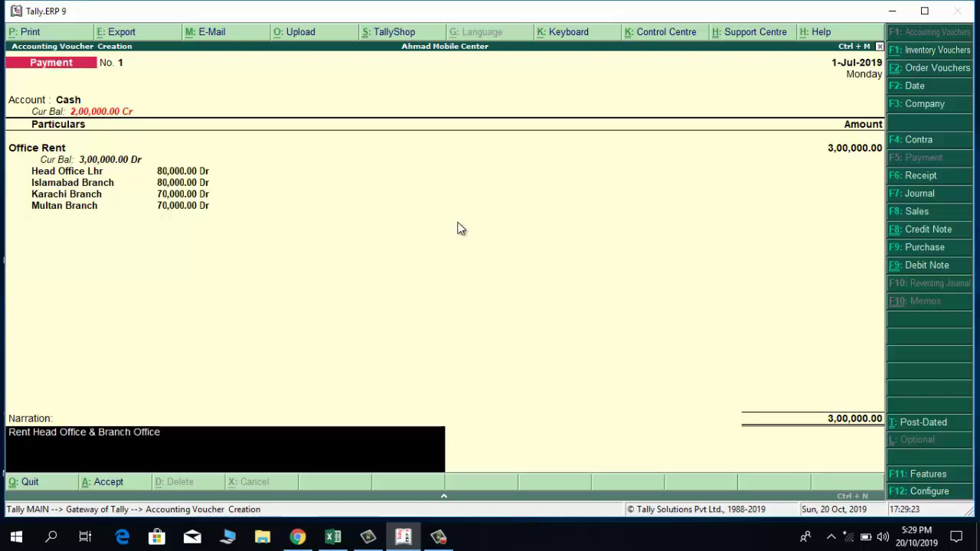
text(r )
text(s M/O)
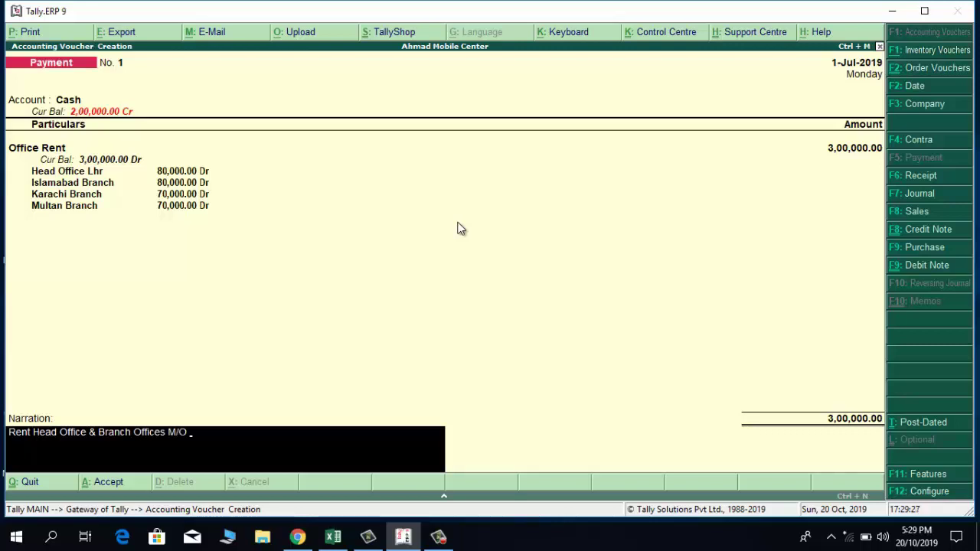
text( July,19)
key(Return)
key(Return)
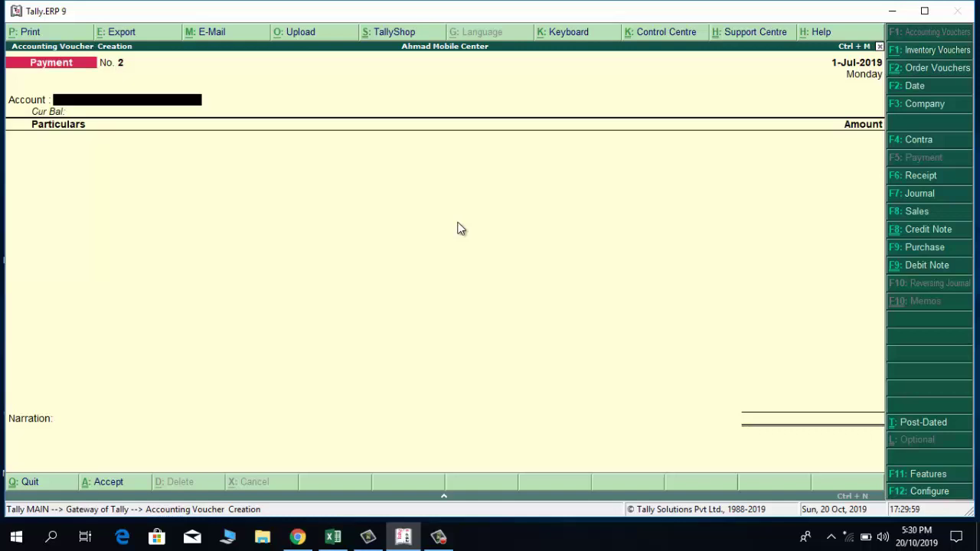
In the new payment voucher, pay from the Cash account and debit Salary Expense for 450000
key(space)
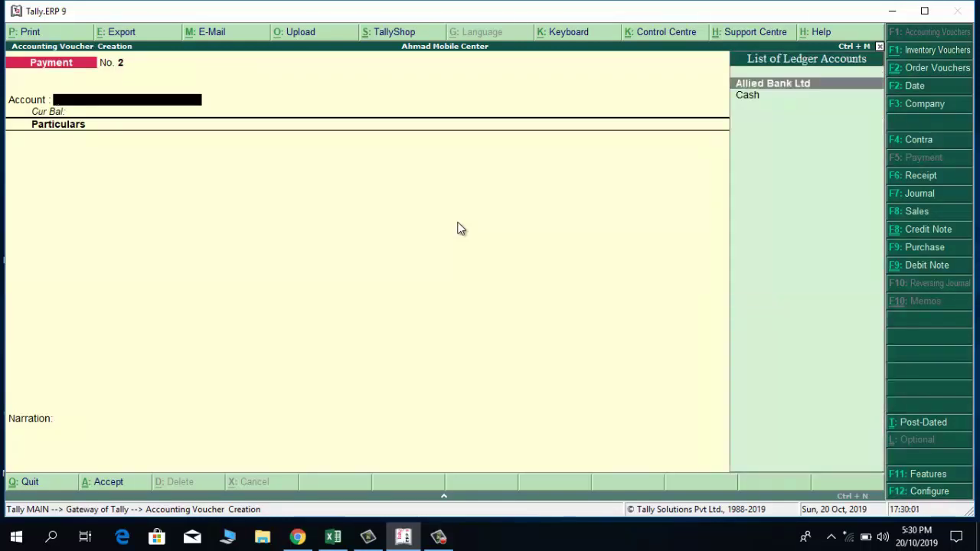
key(Down)
key(Return)
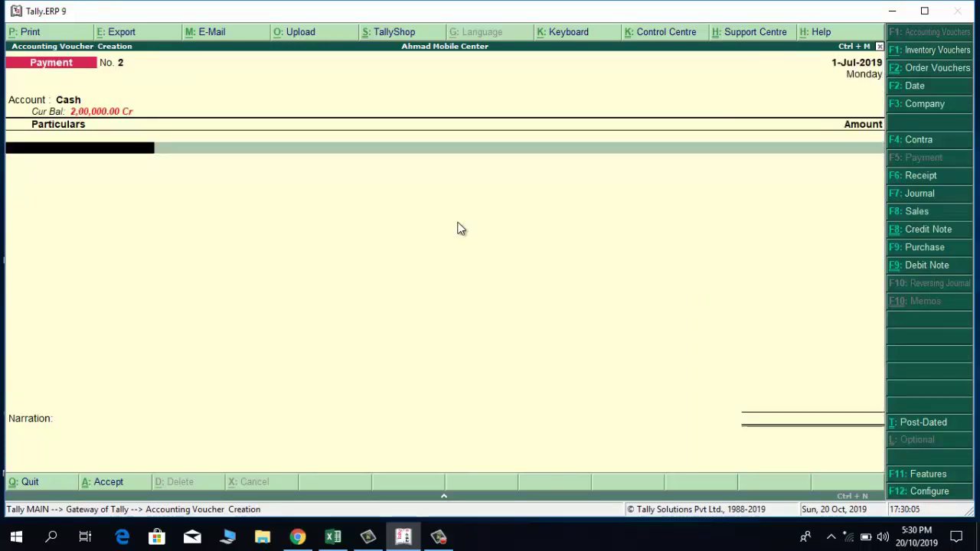
text(Sa)
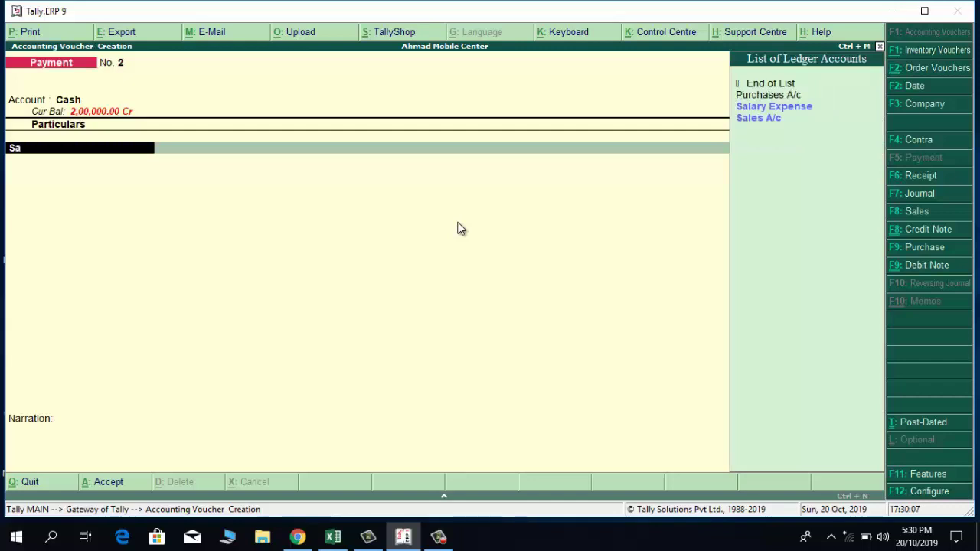
key(Return)
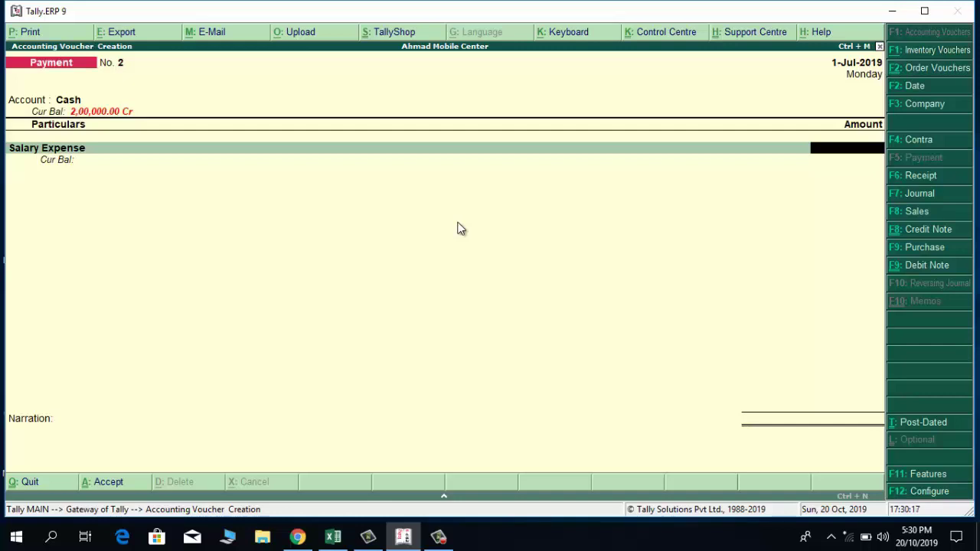
text(450000)
key(Return)
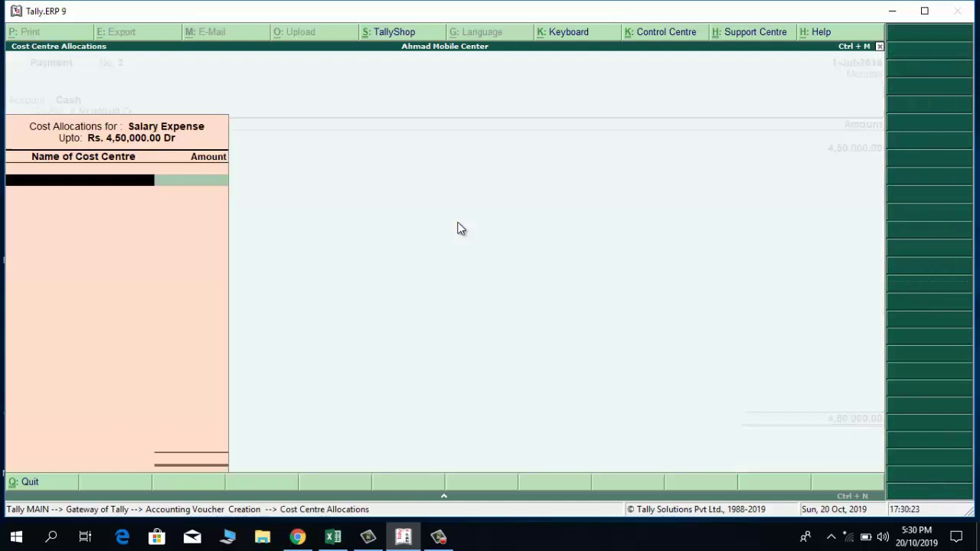
Allocate 130000 of the salary expense to the Head Office Lhr cost centre
text(He)
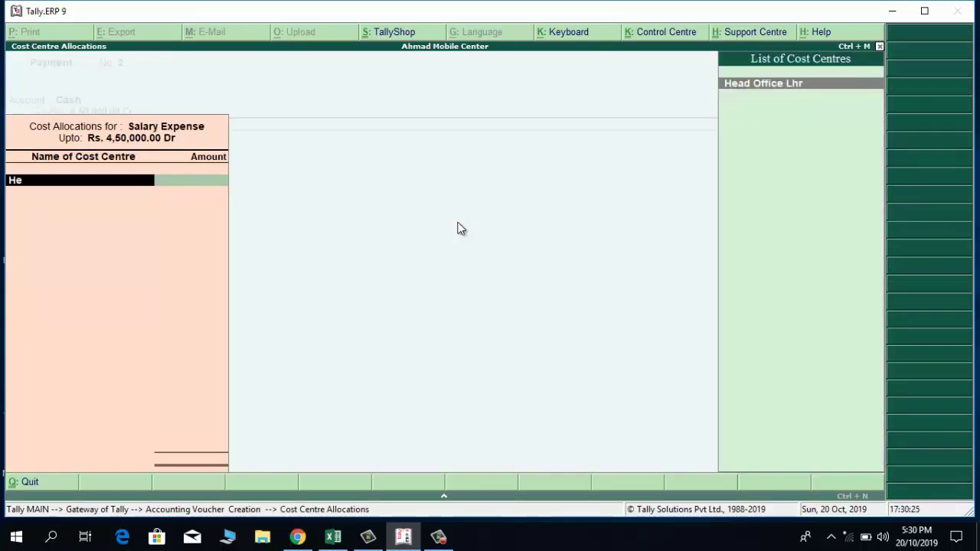
key(Return)
text(1)
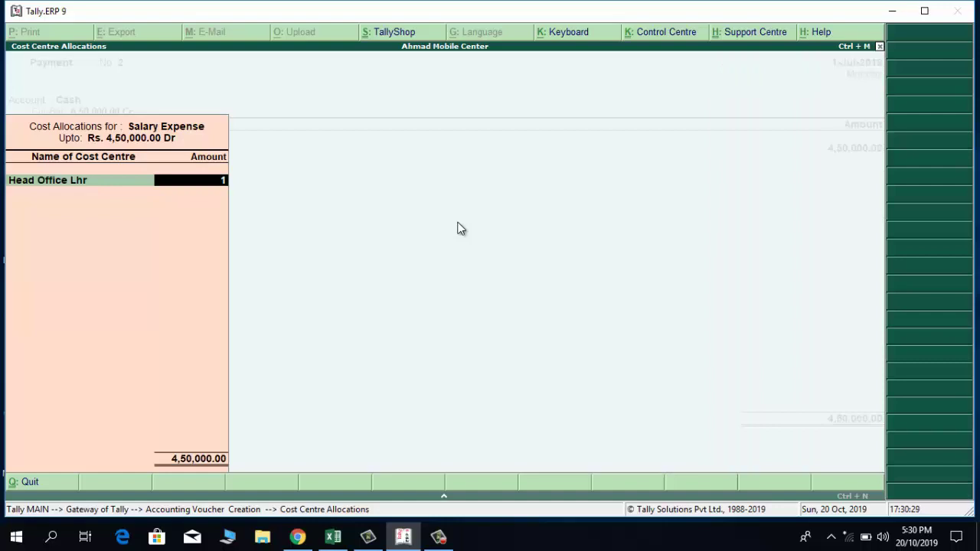
text(30000)
key(Return)
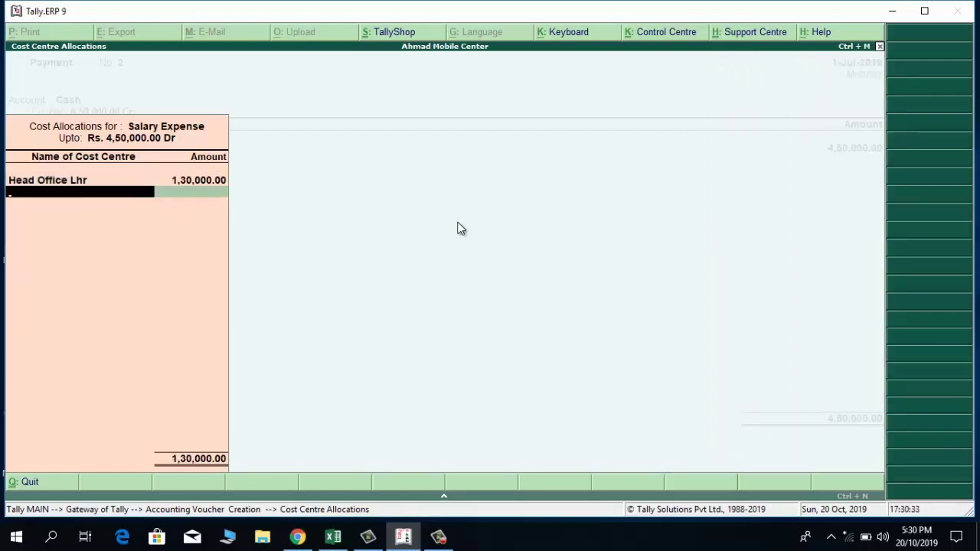
Allocate 110000 of the salary expense to the Islamabad Branch cost centre
text(Is)
key(Return)
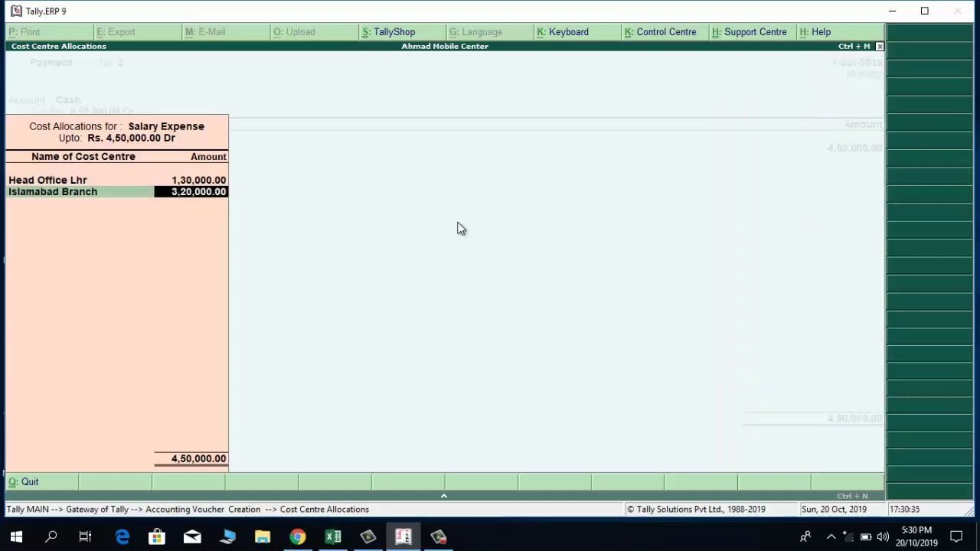
text(1)
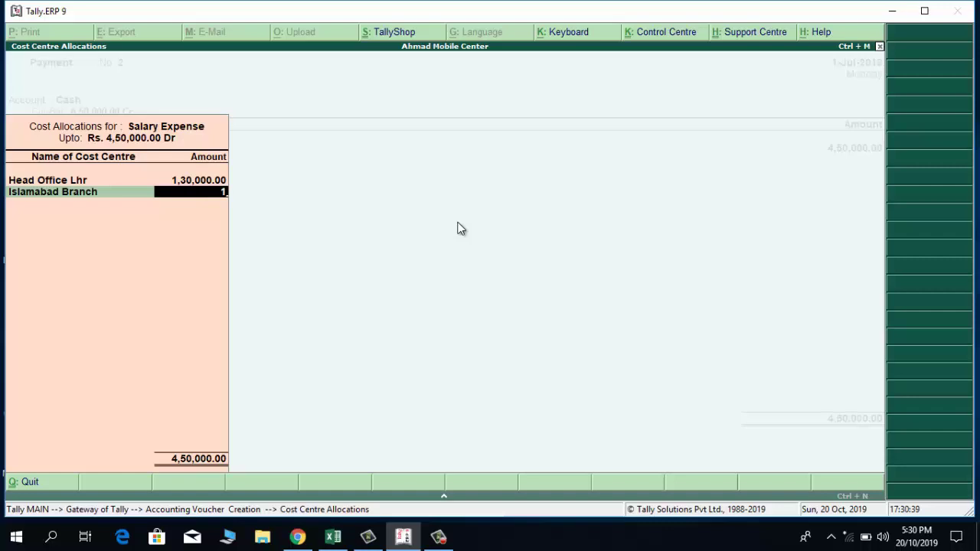
text(,10,000)
key(Return)
Allocate 110000 of the salary expense to Karachi Branch and the remaining 100000 to Multan Branch
text(Ka)
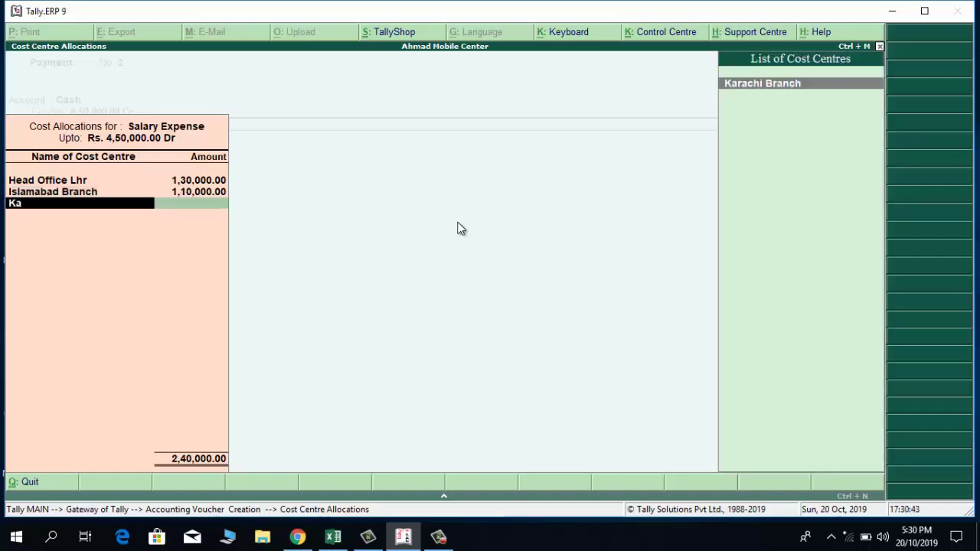
key(Return)
text(11)
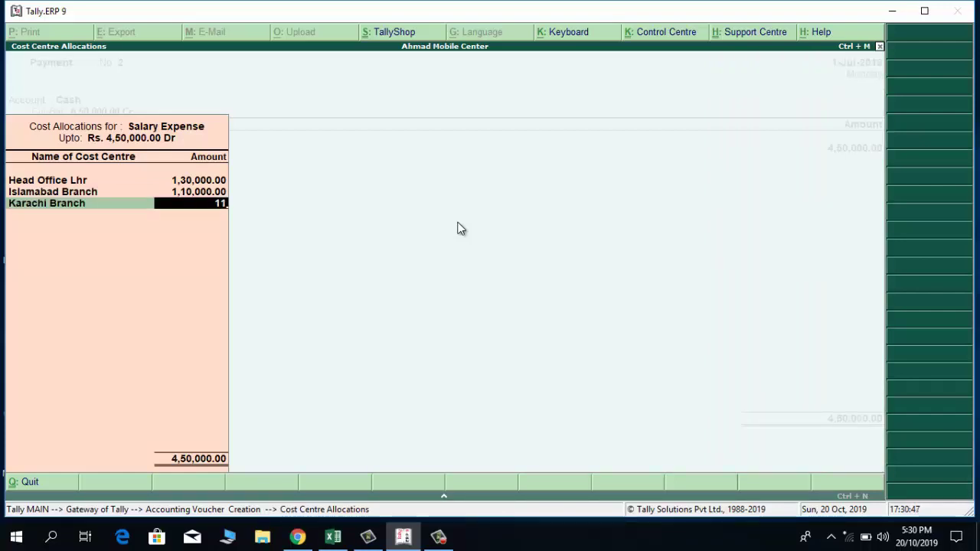
text(0000)
key(Return)
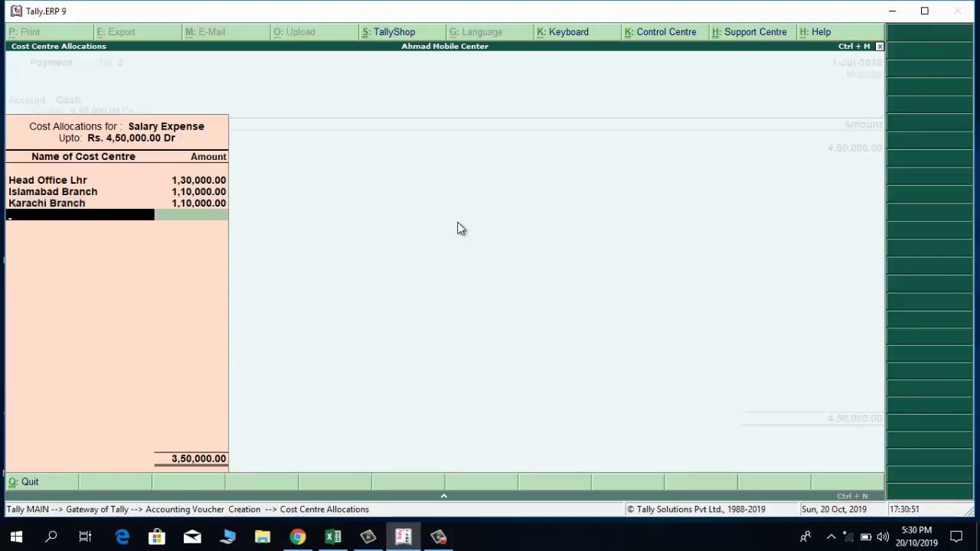
text(Mu)
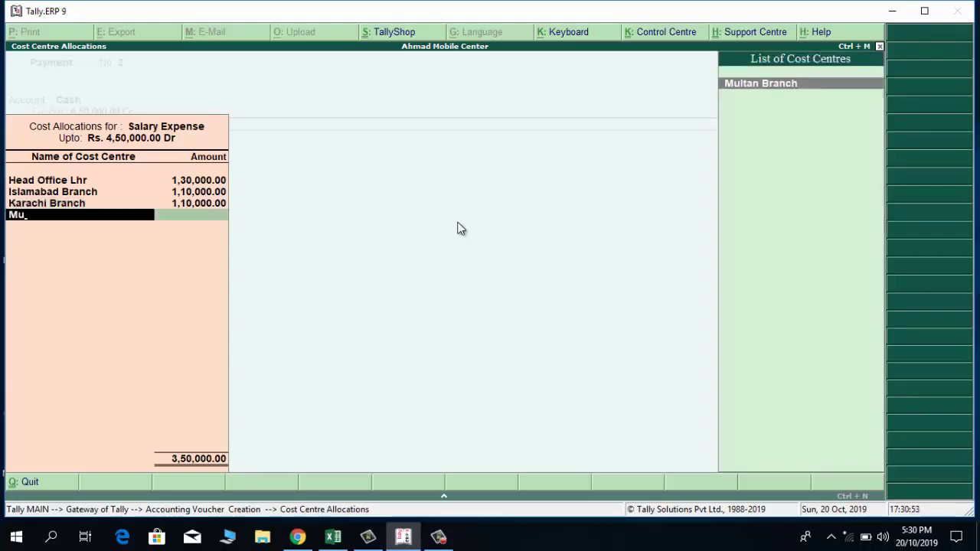
key(Return)
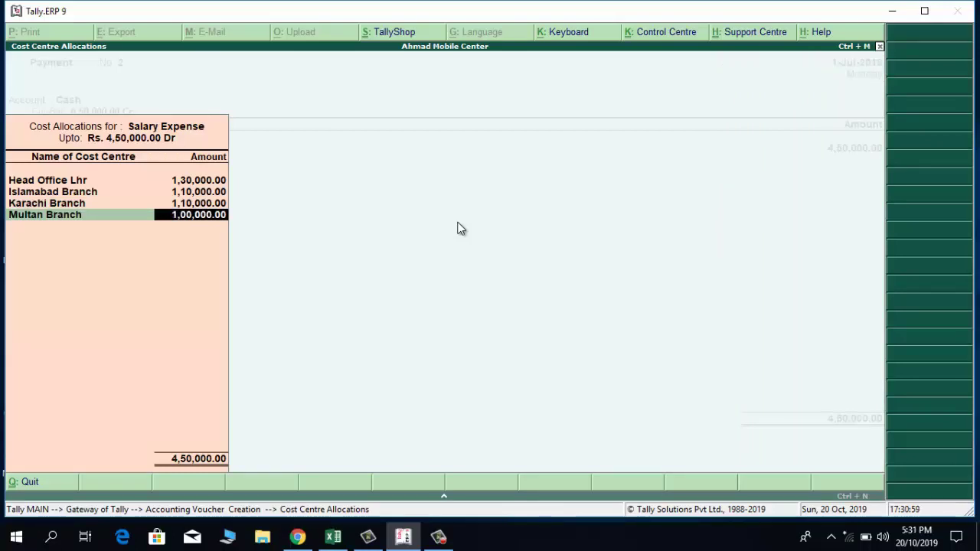
key(Return)
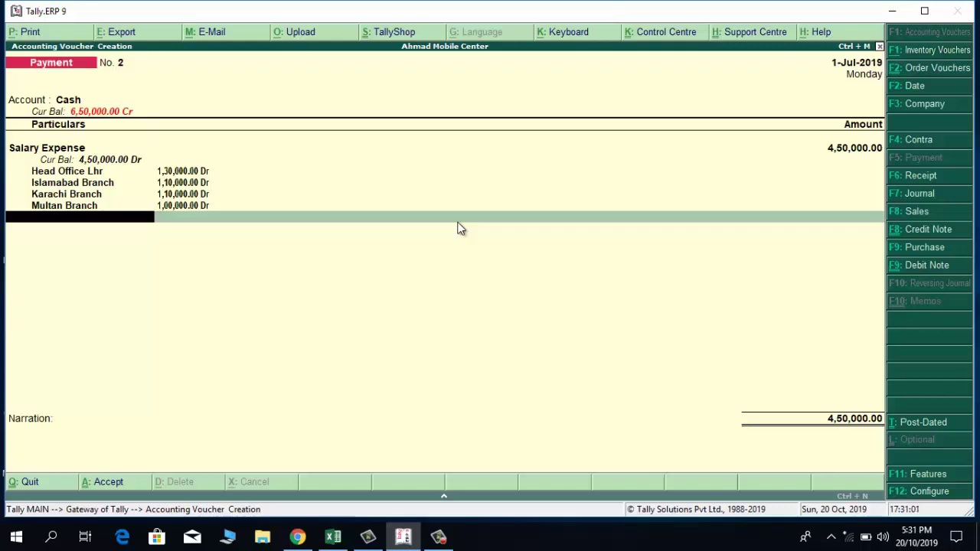
Enter the narration "Salary Paid for Head Office & Branch Offices M/O July,19" and save the salary payment voucher
key(Return)
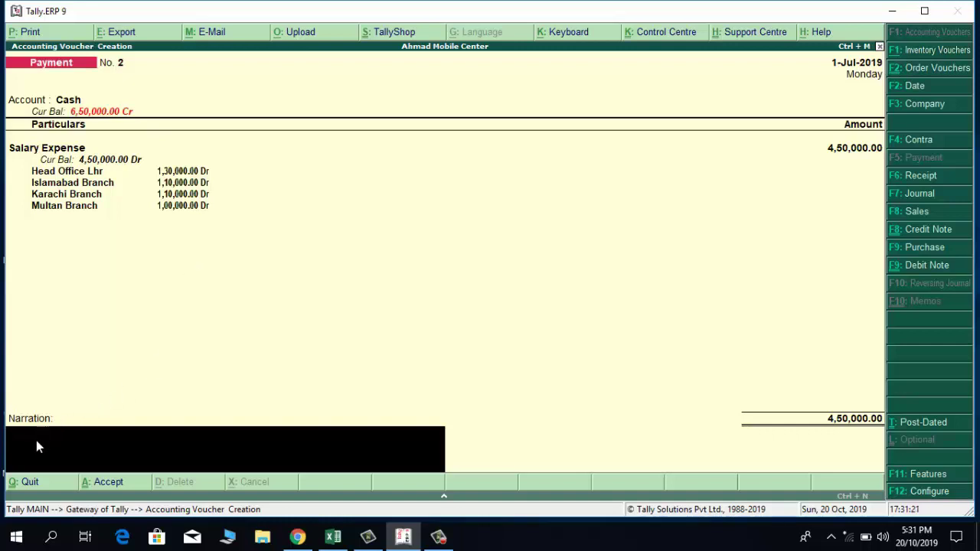
key(Return)
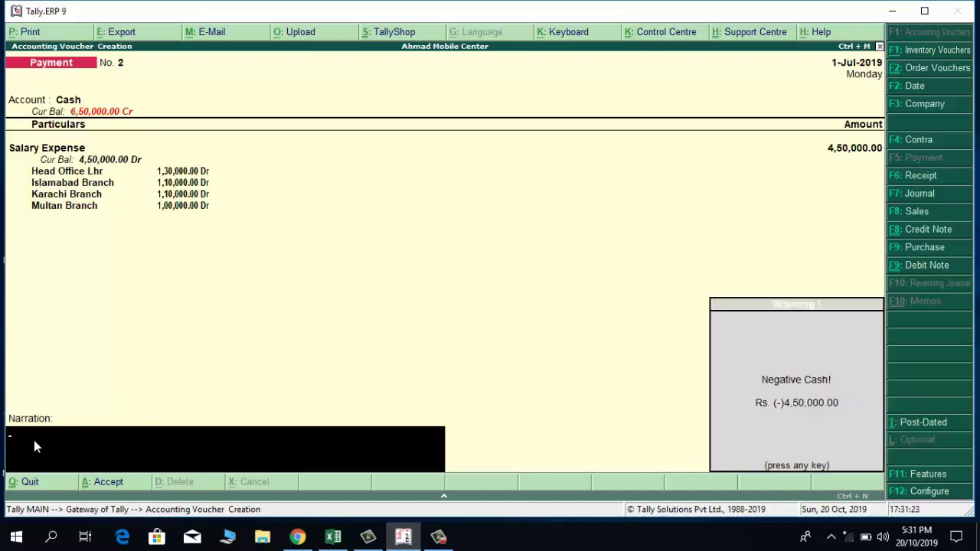
text(a)
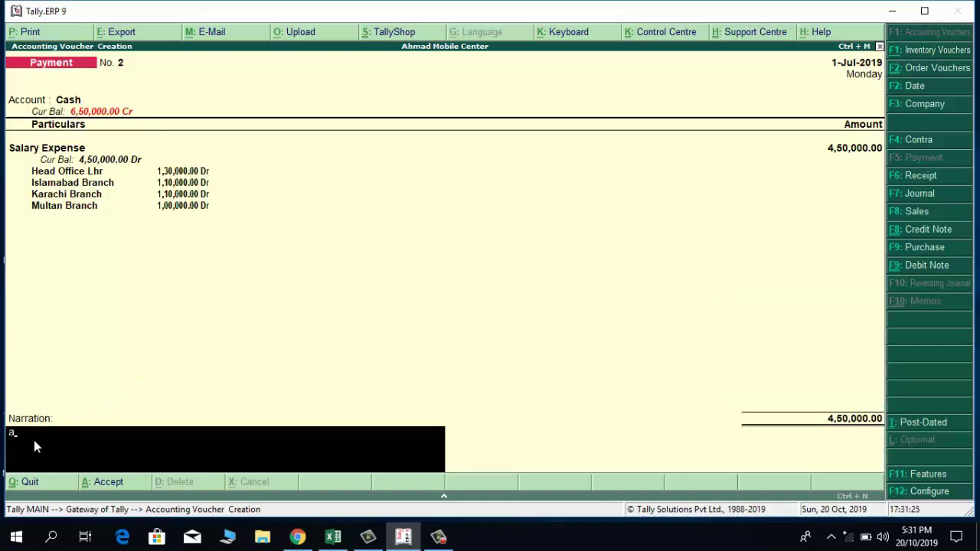
text( Paid for He)
text(ad,)
key(BackSpace)
key(BackSpace)
text(d Office &)
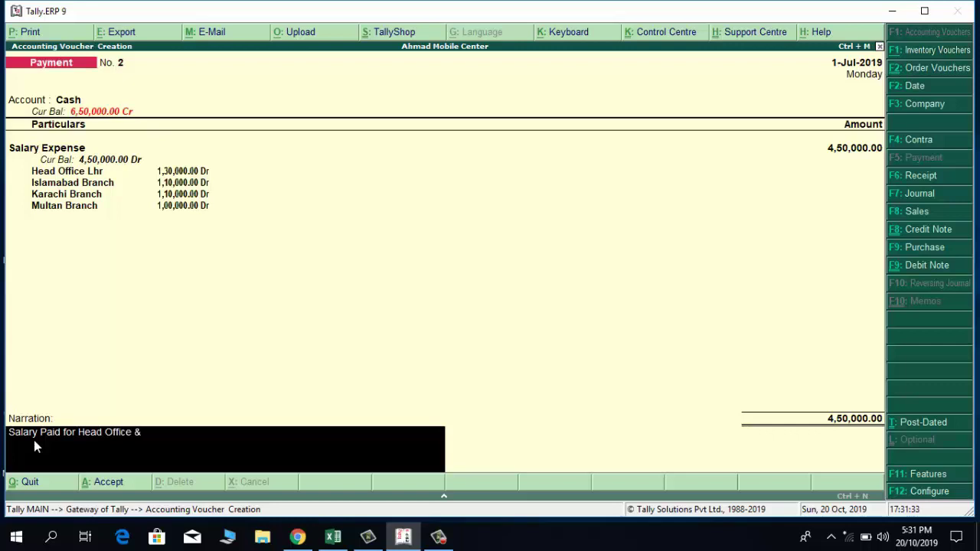
text( Branch Offices M)
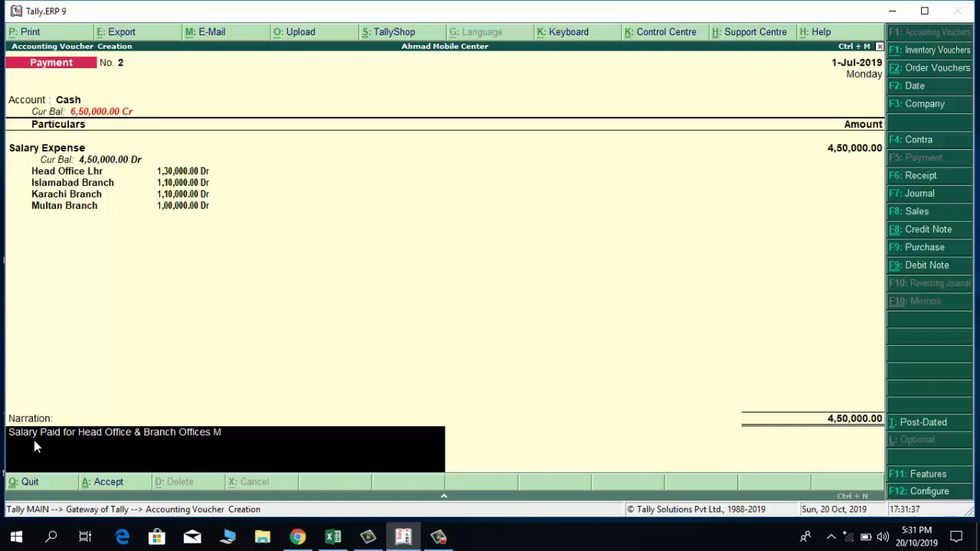
text(/O July,19)
key(Return)
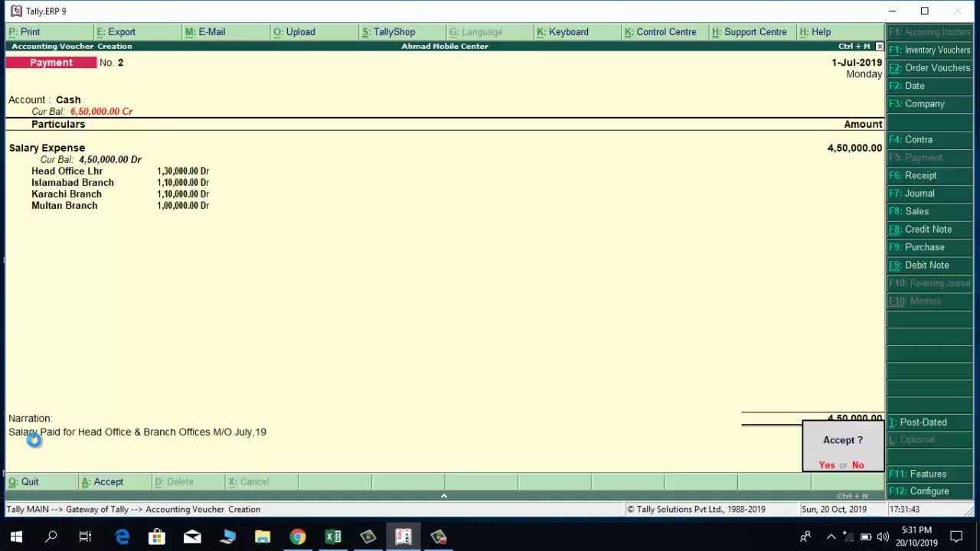
key(Return)
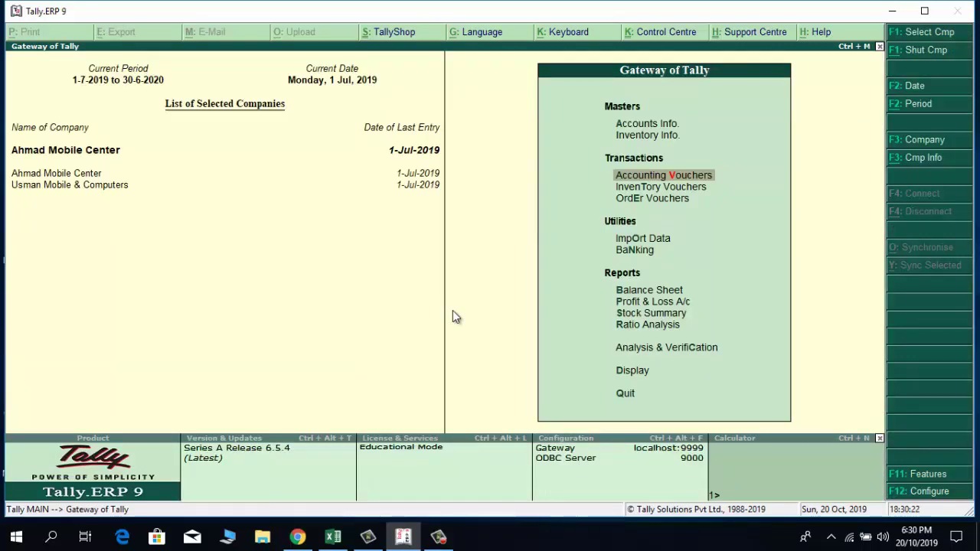
Start a new payment voucher paid from the Cash account and debit Purchases A/c
click(647, 177)
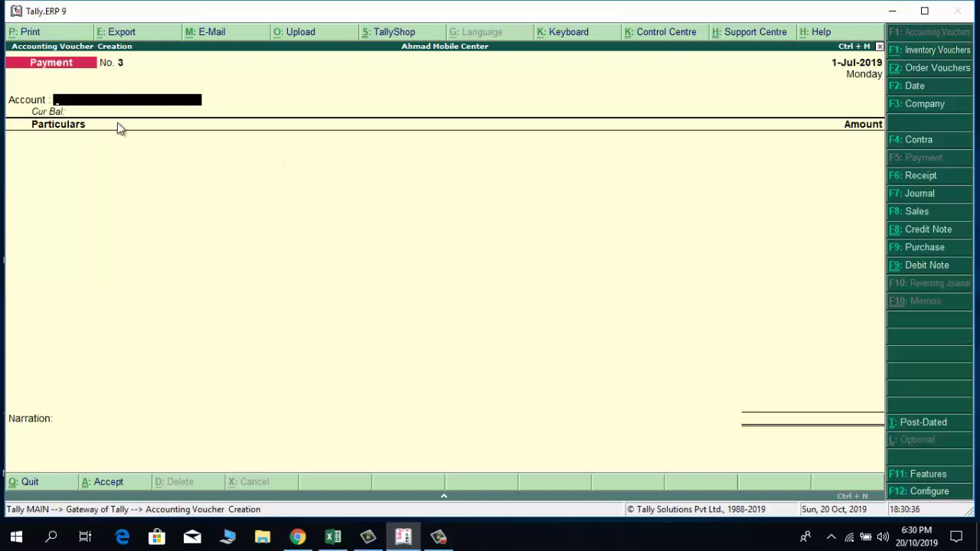
text(Cash)
key(Return)
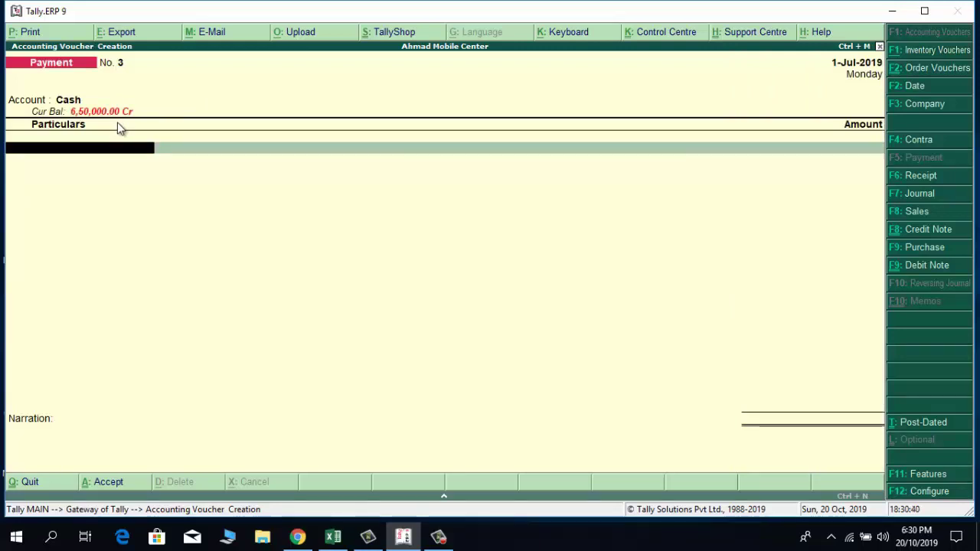
text(Co)
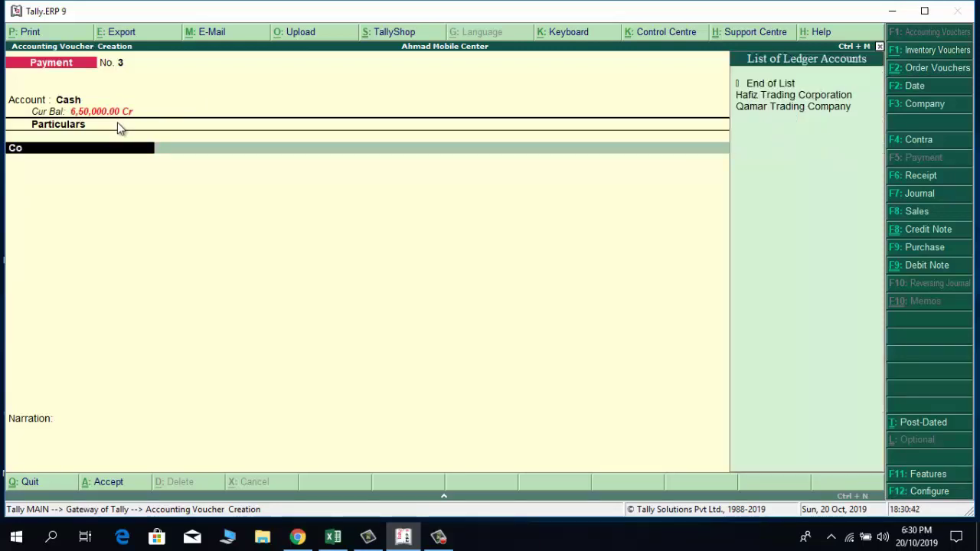
key(BackSpace)
key(BackSpace)
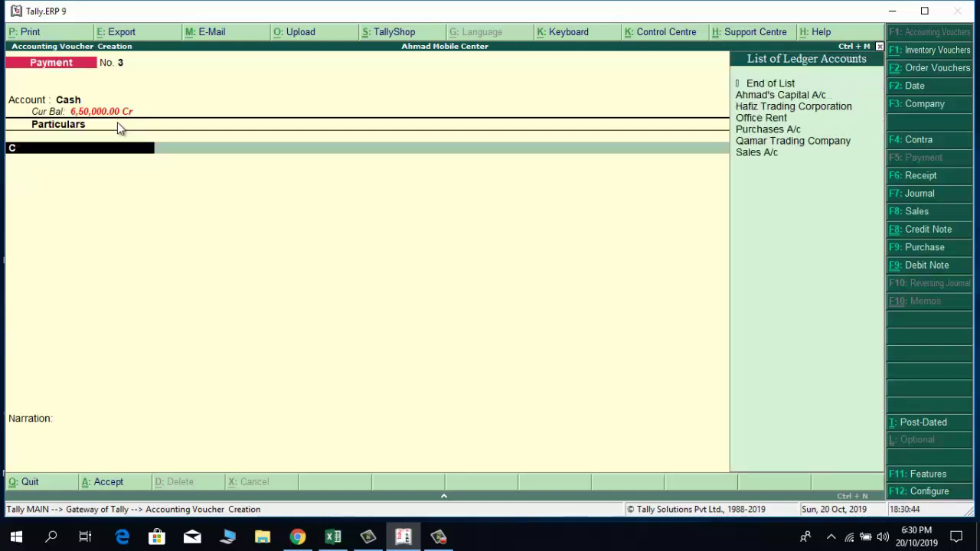
key(Down)
key(Down)
key(Down)
key(Down)
key(Down)
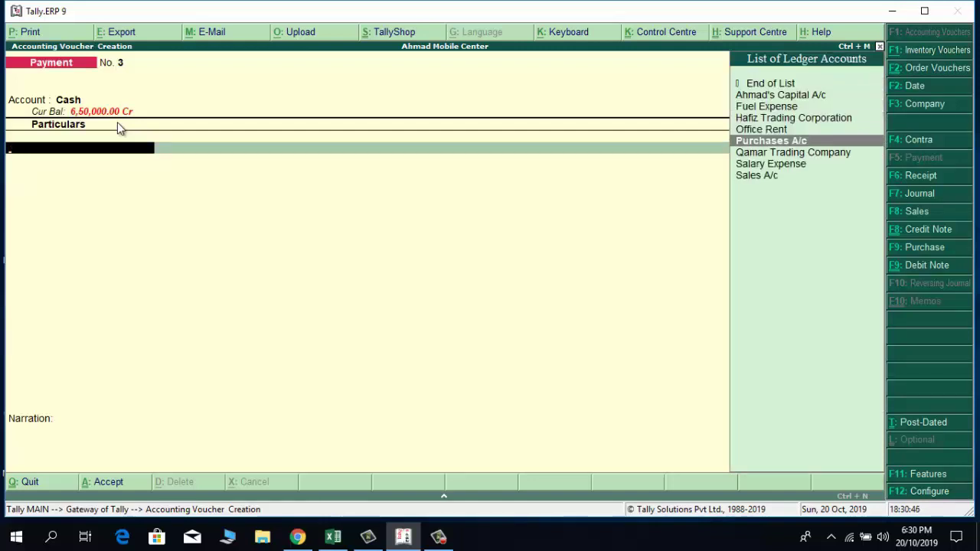
key(Return)
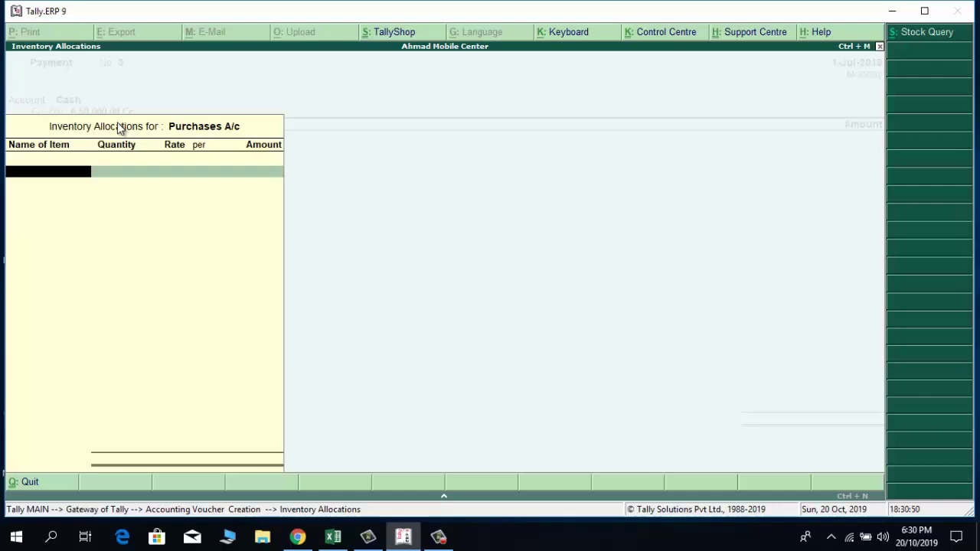
Add the Computer Table item with order number Not Applicable, quantity 20 Pcs and a rate of 20000 per piece
text(C)
key(Return)
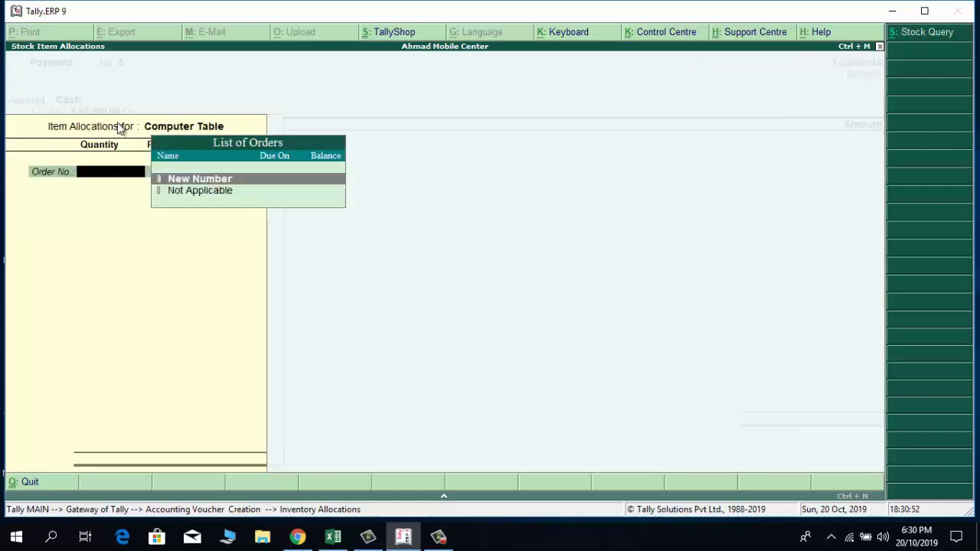
key(Down)
key(Return)
text(20)
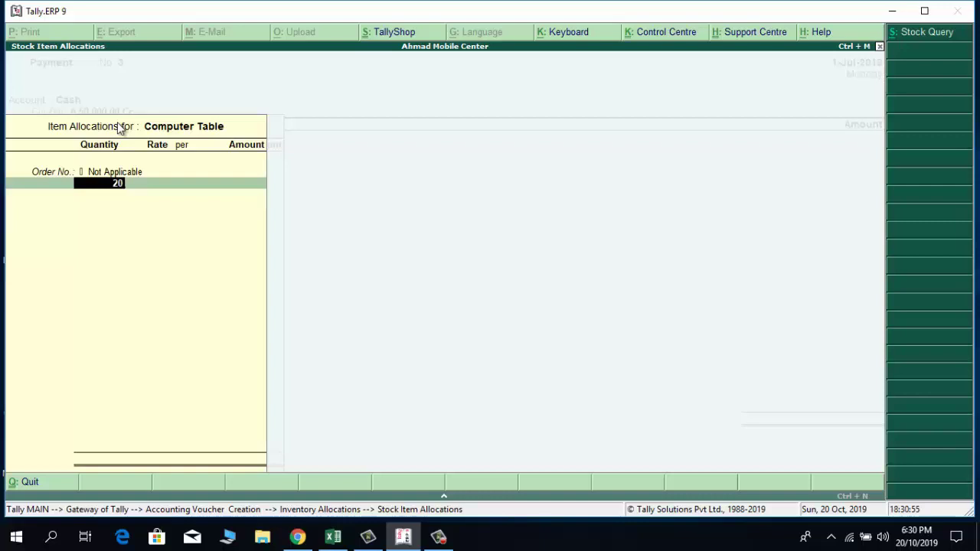
key(Return)
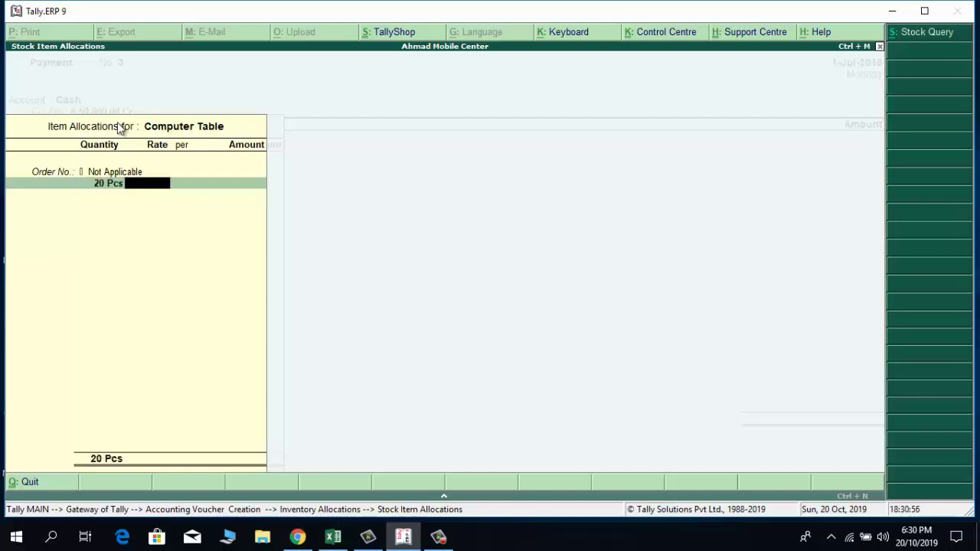
text(20000)
key(Return)
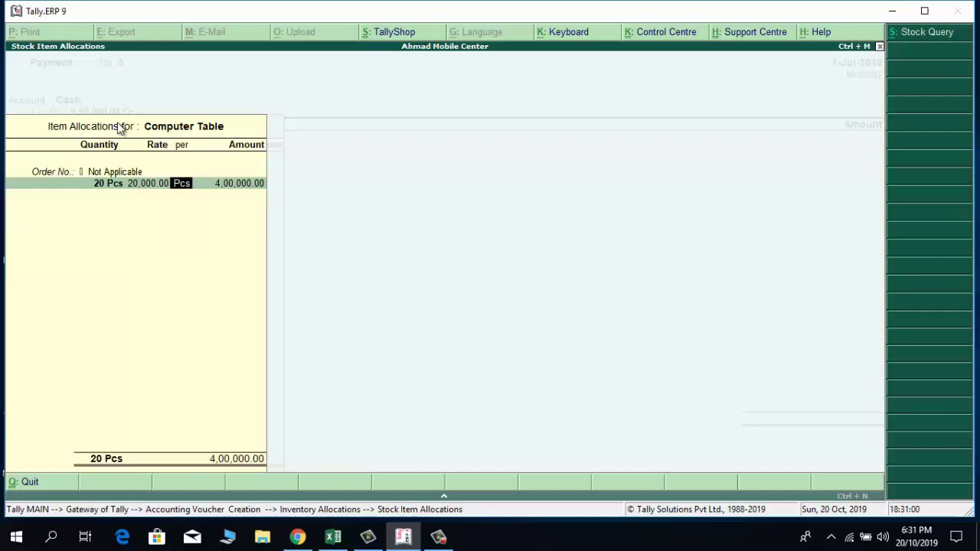
key(Return)
key(Return)
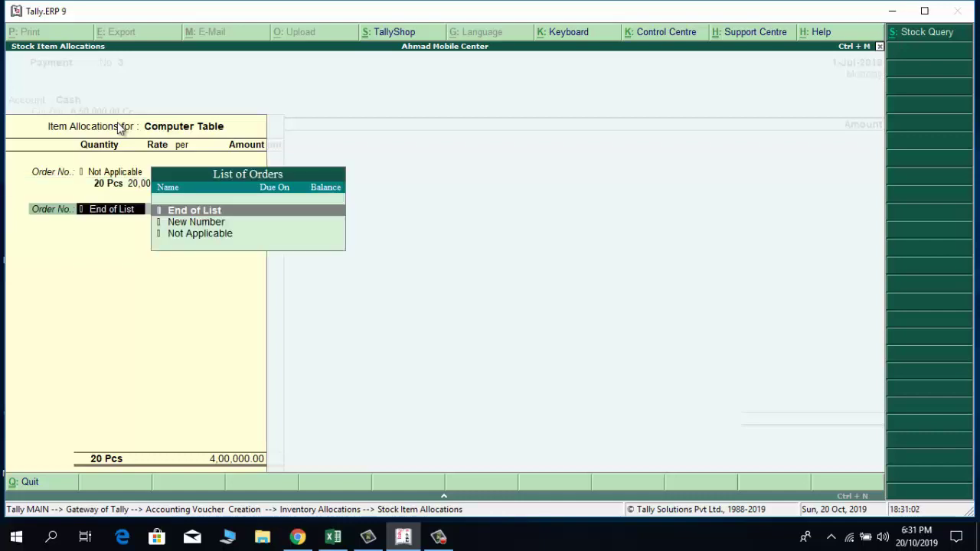
key(Return)
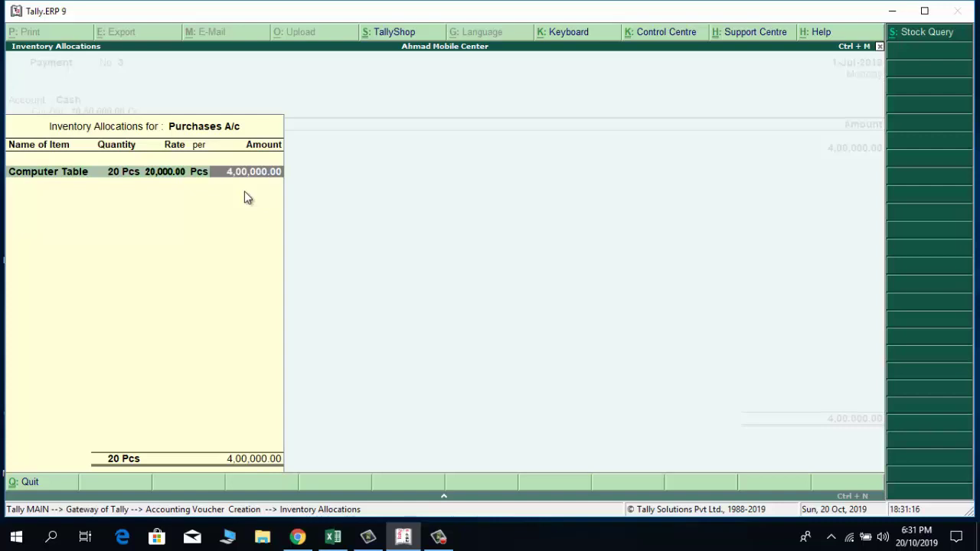
Allocate 120000 of the Computer Table purchase to the Head Office Lhr cost centre
key(Return)
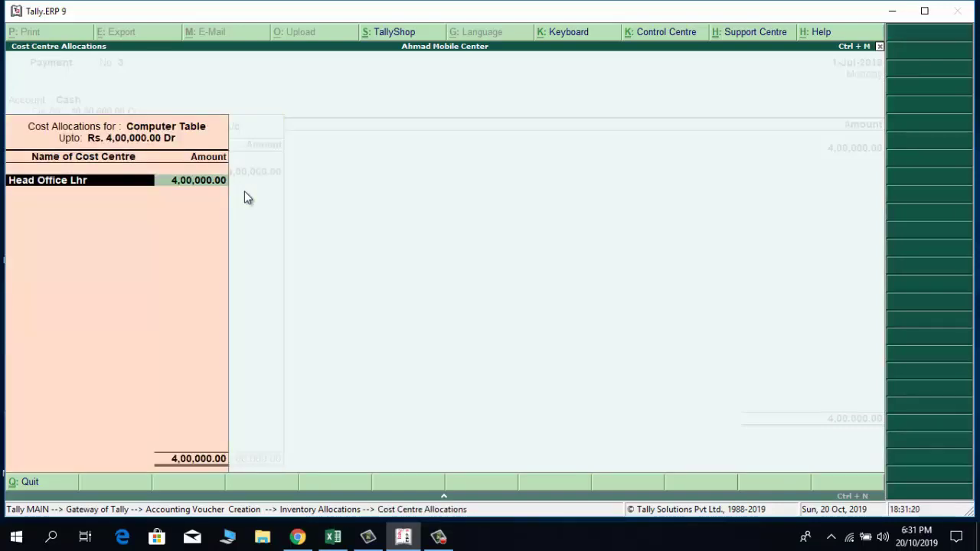
key(Return)
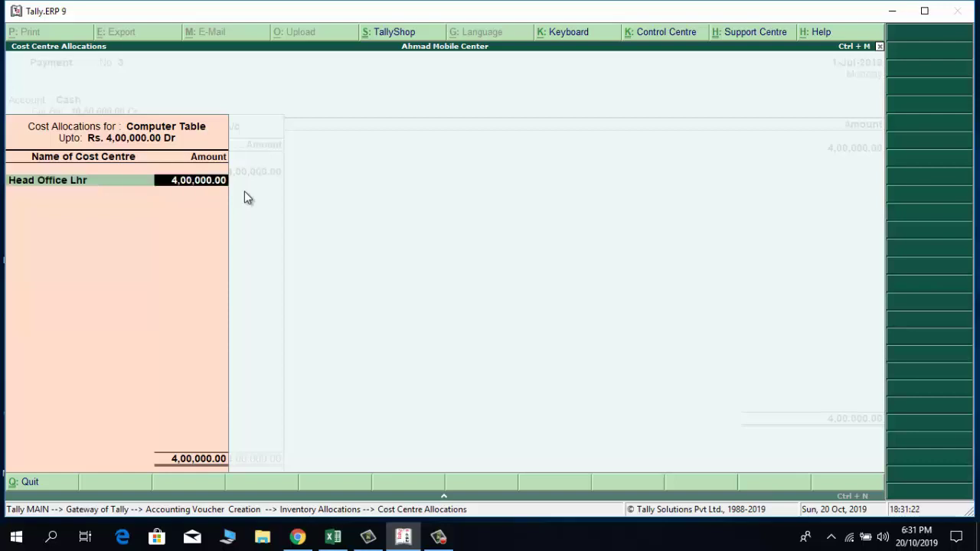
text(1,20,00)
text(0000)
key(Return)
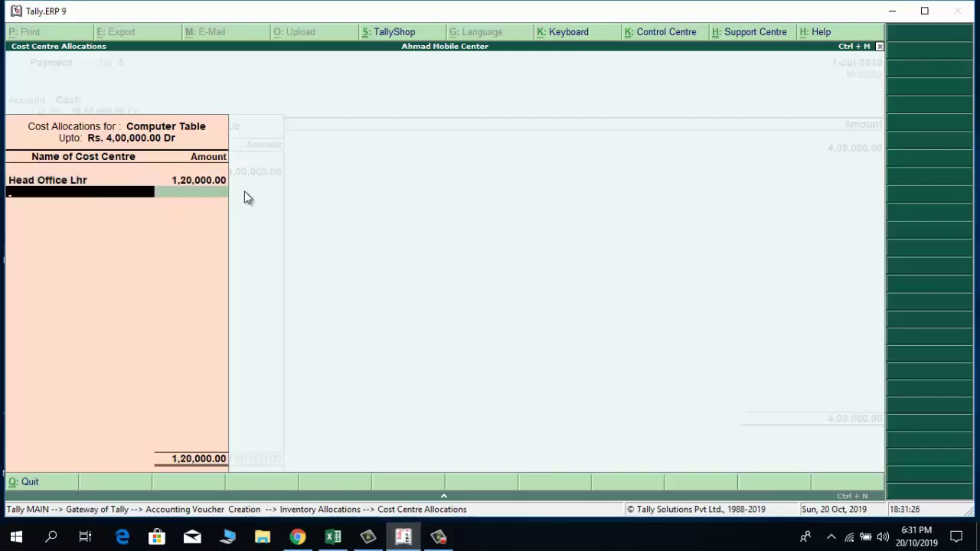
Allocate 120000 of the Computer Table purchase to the Islamabad Branch cost centre
text(Is)
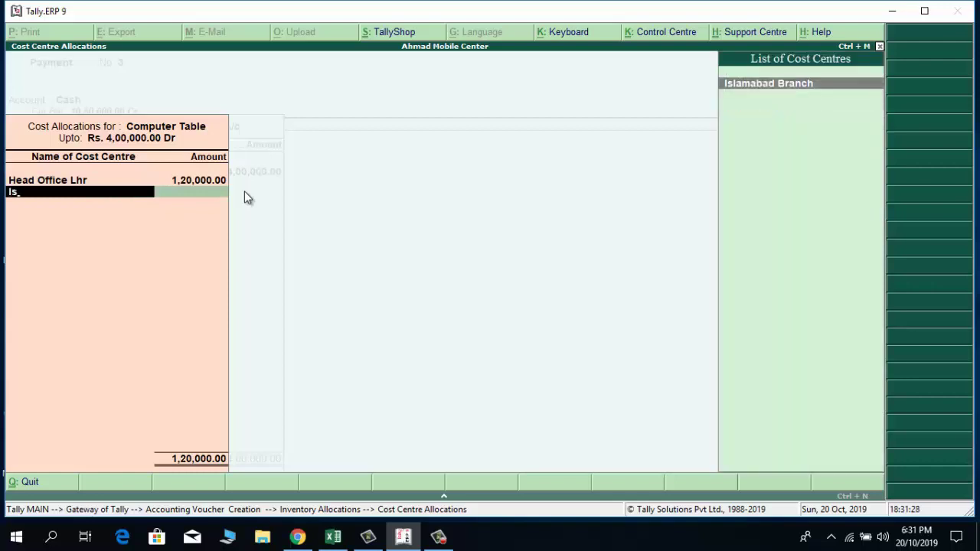
key(Return)
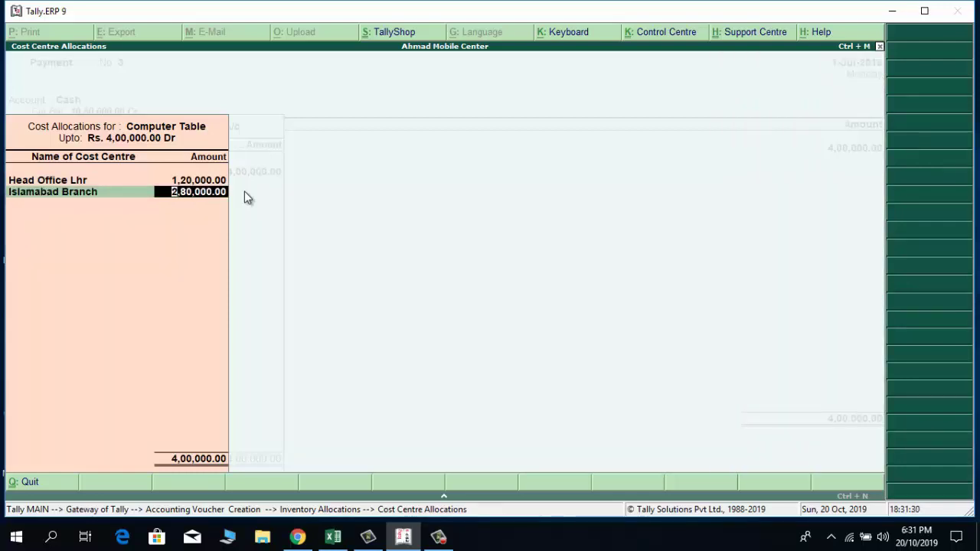
text(6)
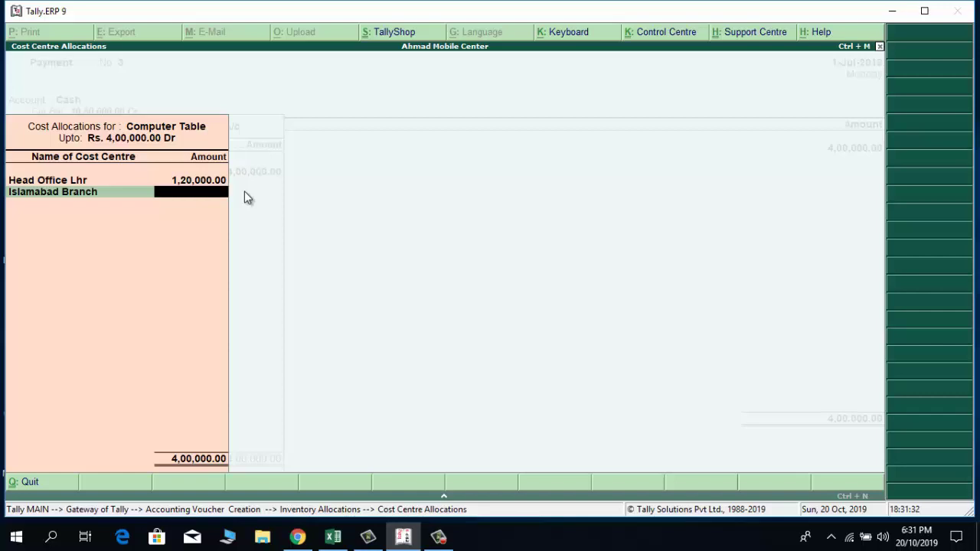
text(20000)
key(Return)
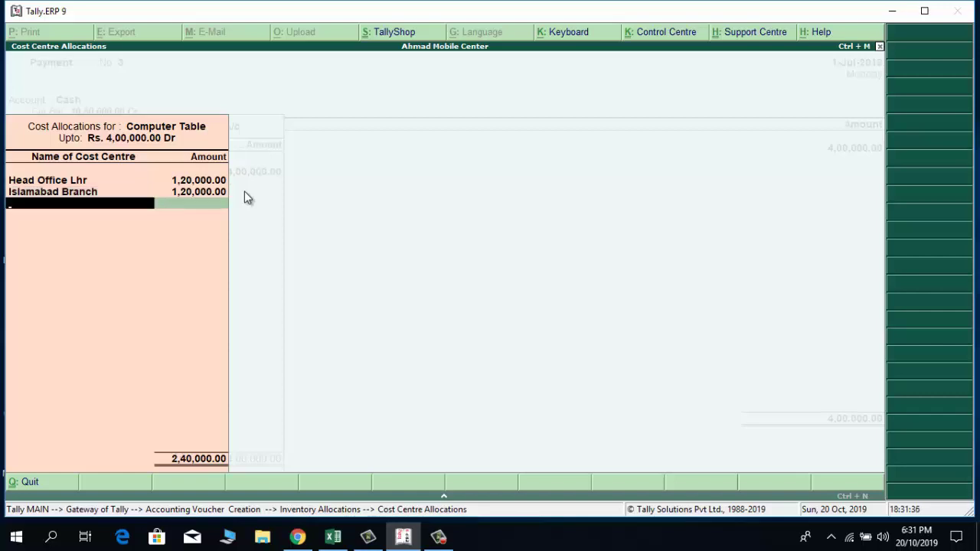
Allocate 80000 of the Computer Table purchase to each of the Karachi Branch and Multan Branch cost centres
text(Ka)
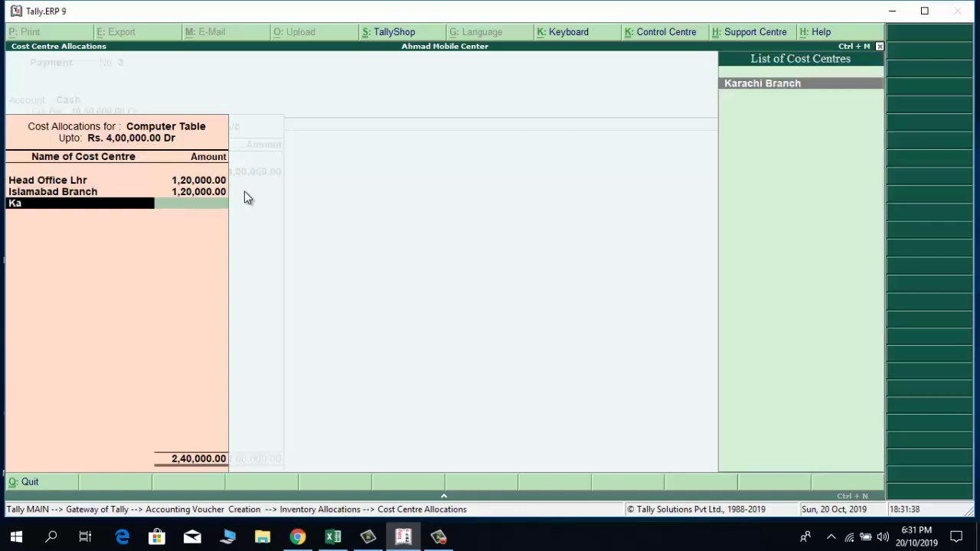
key(Return)
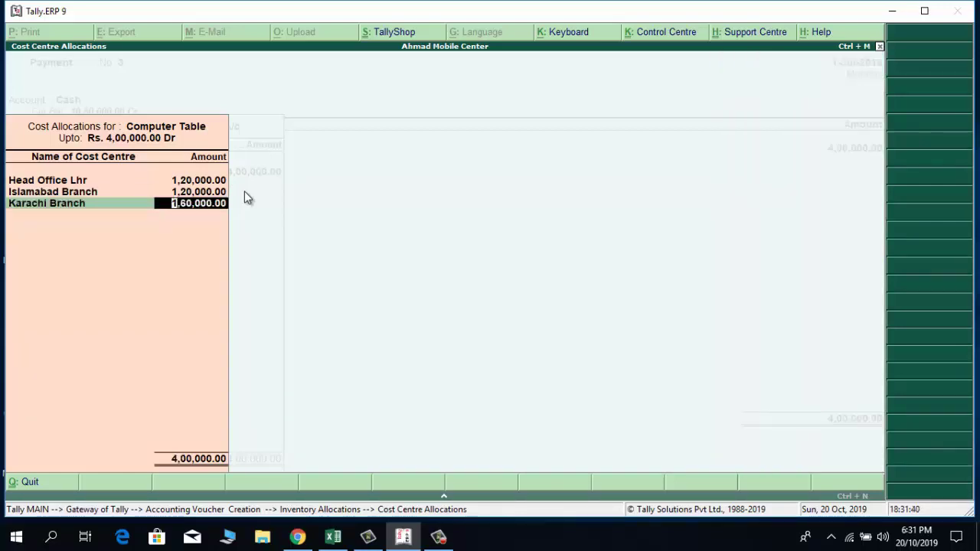
text(80000)
key(Return)
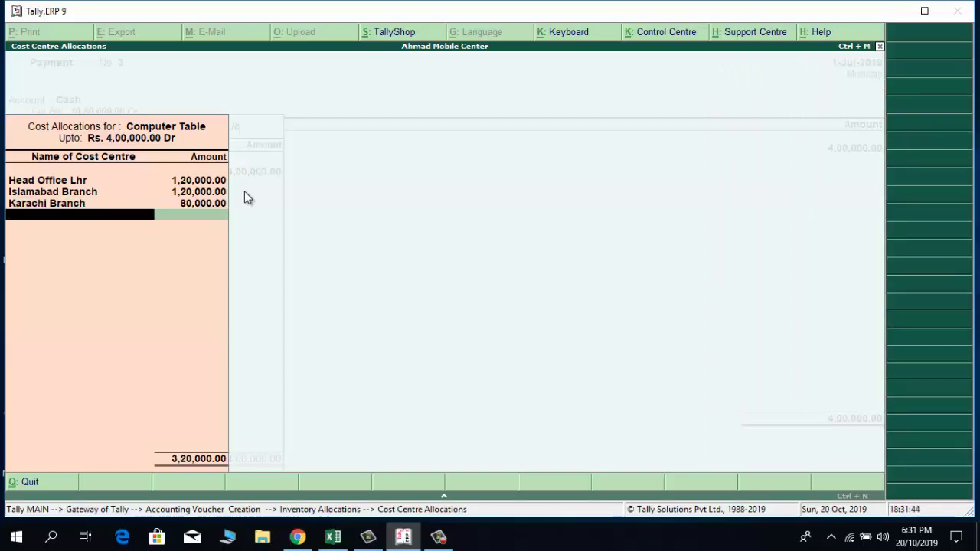
text(M)
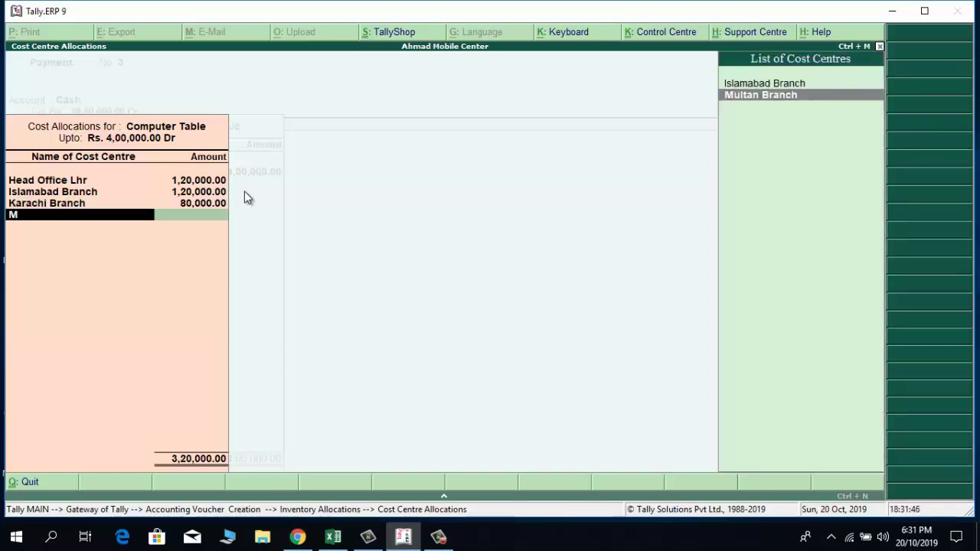
key(Return)
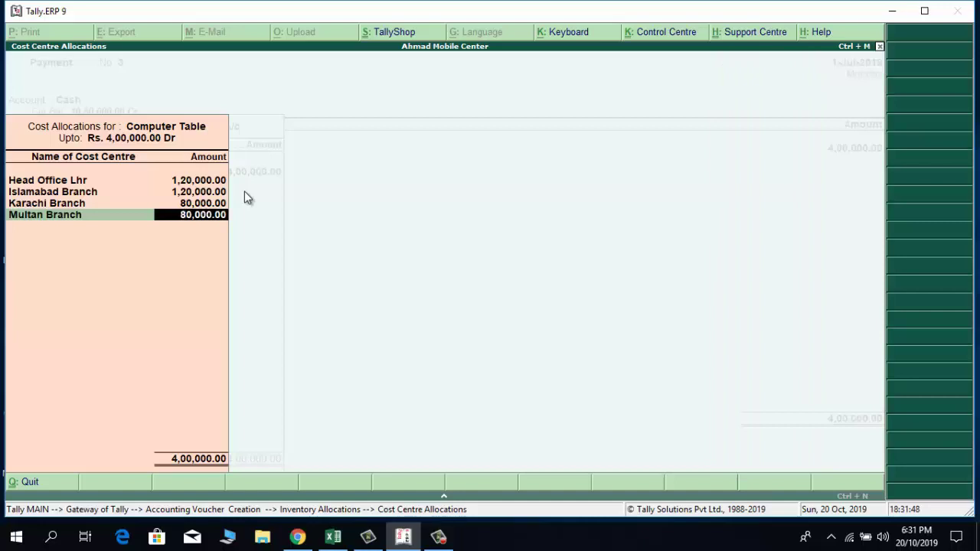
key(Return)
key(Return)
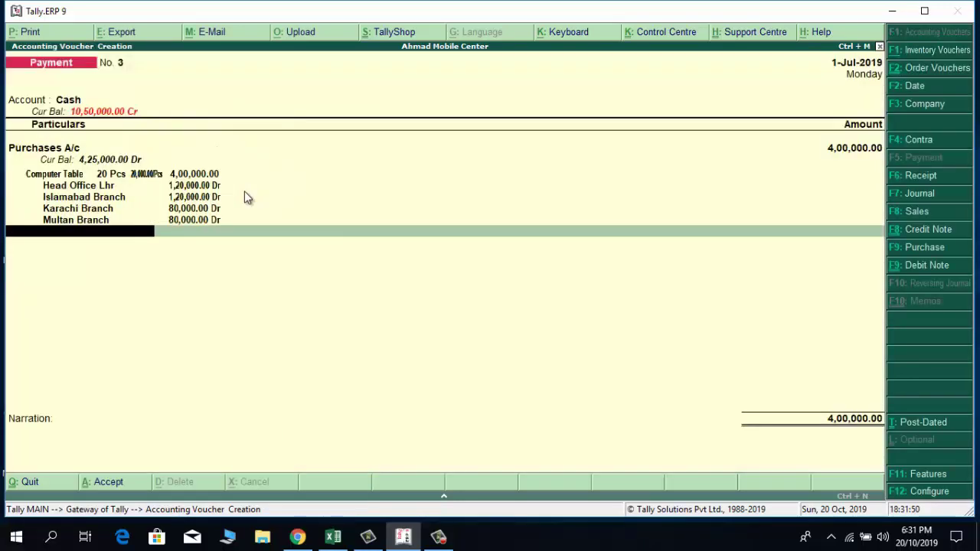
Add the narration "Computr Tables 20 Nos Purchase for Head Office & Branch Offices" and save the payment voucher
key(Return)
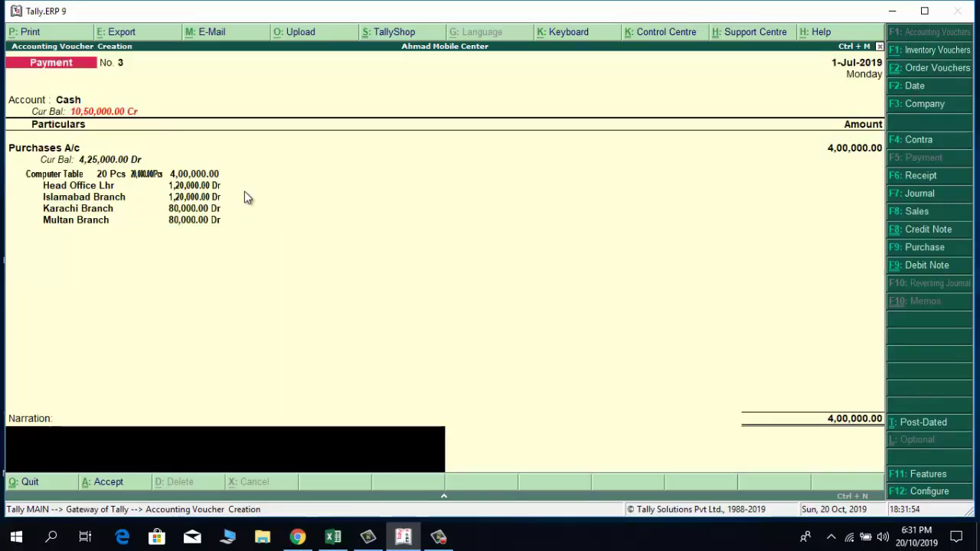
text(Computr)
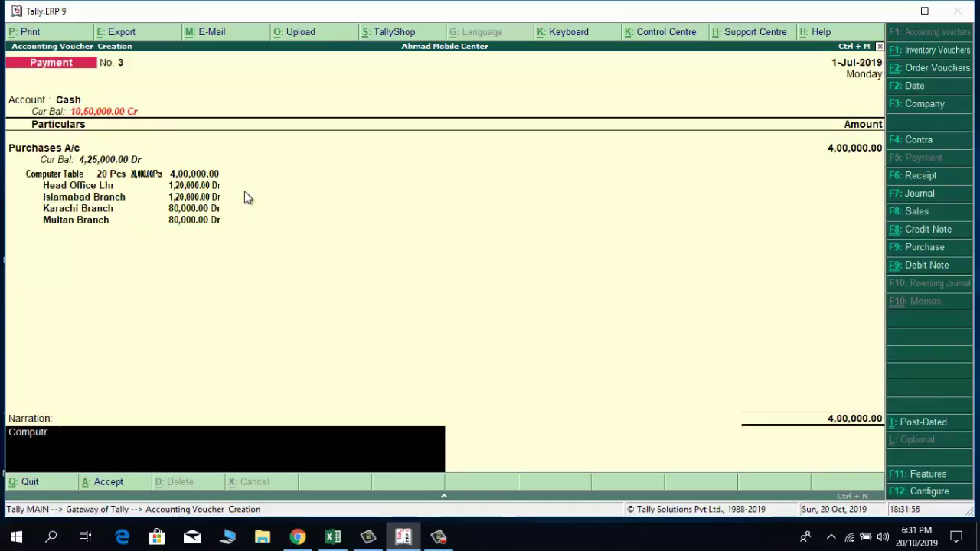
text( Tables 20 No)
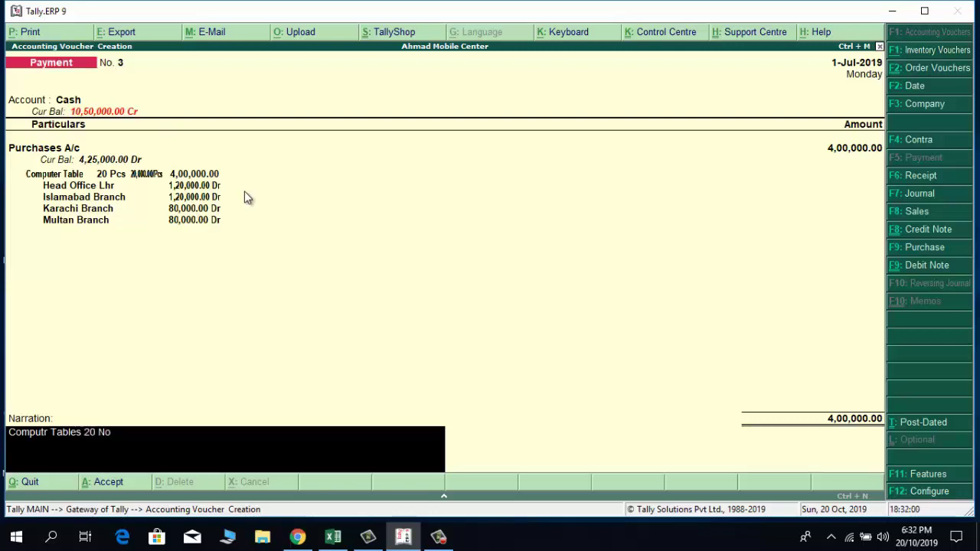
text(s Purchases)
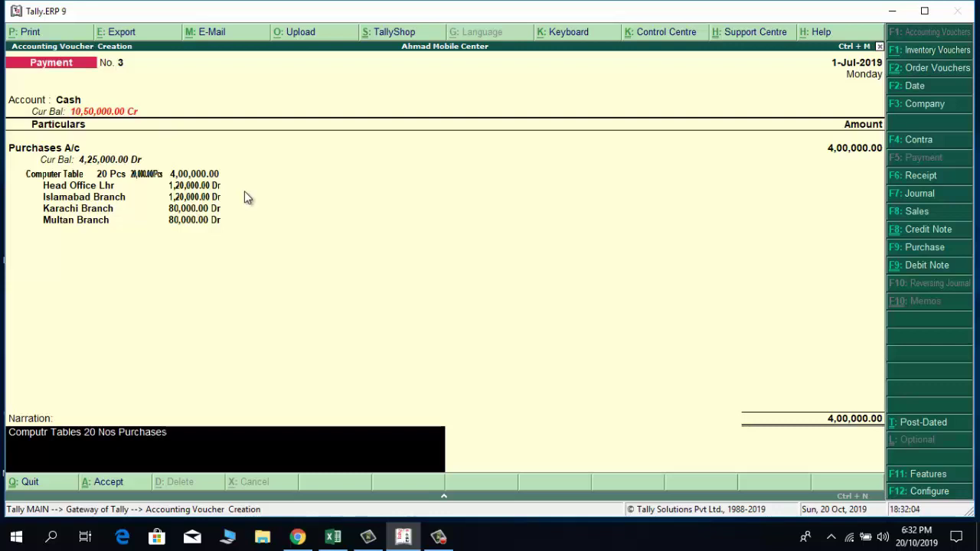
key(BackSpace)
text( for Head Offi)
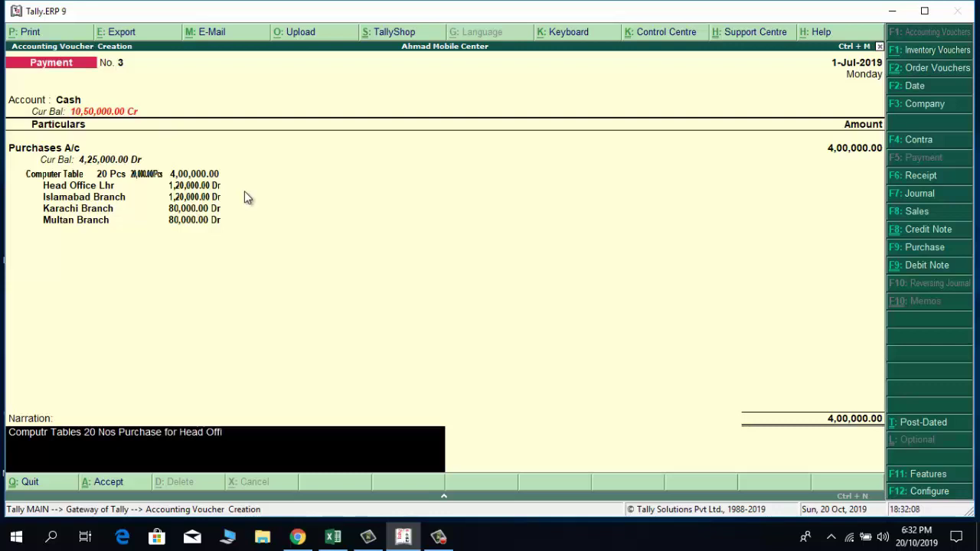
text(ce & Branch Offices)
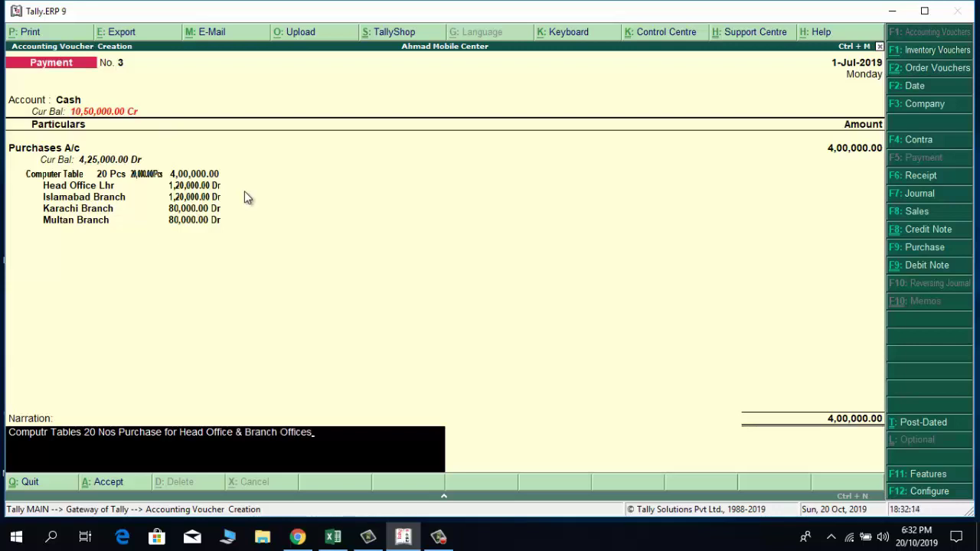
key(Return)
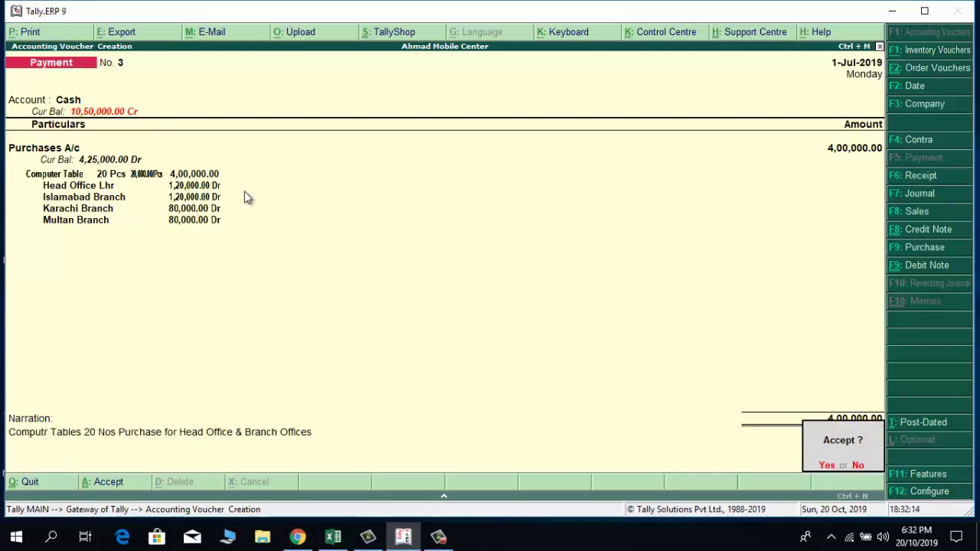
click(244, 191)
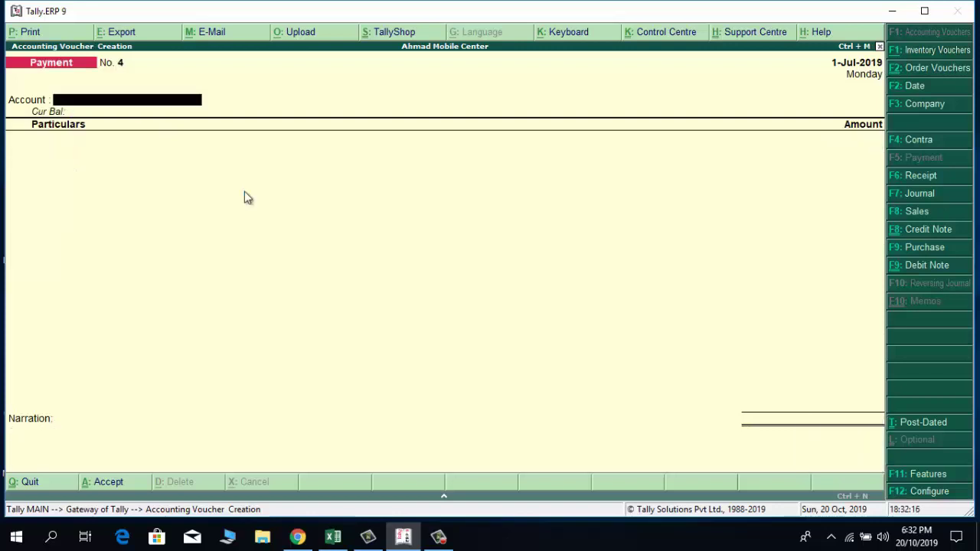
Start a receipt voucher received into the Cash account and credit Sales A/c
click(911, 176)
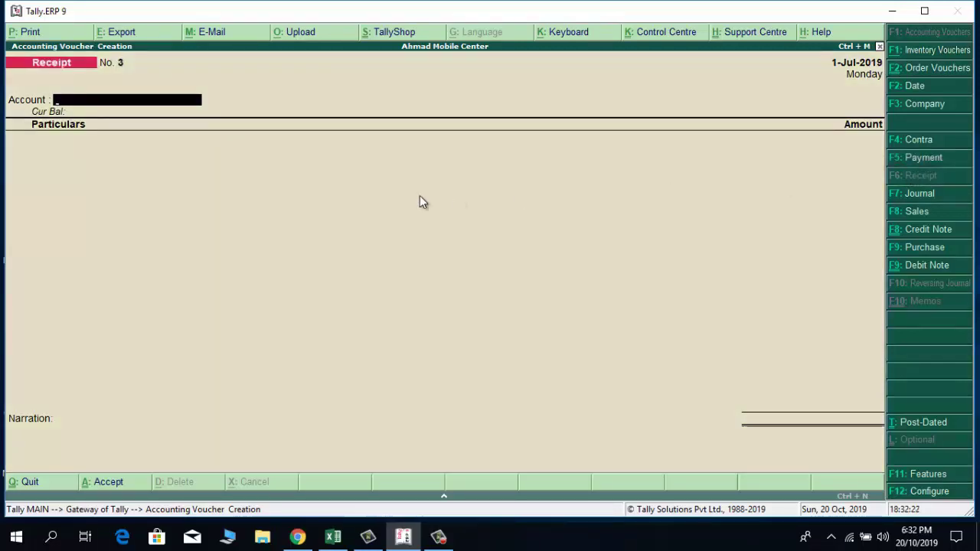
text(Cas)
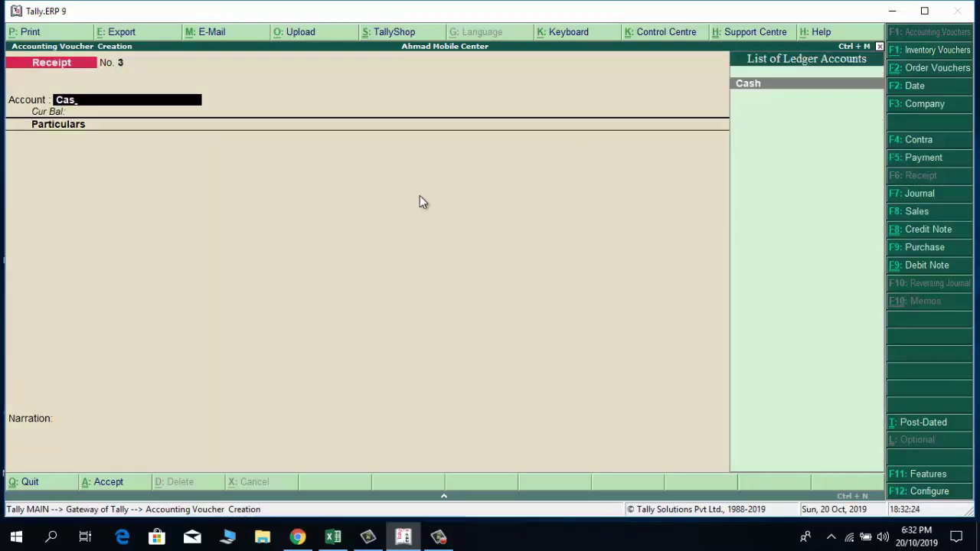
key(Return)
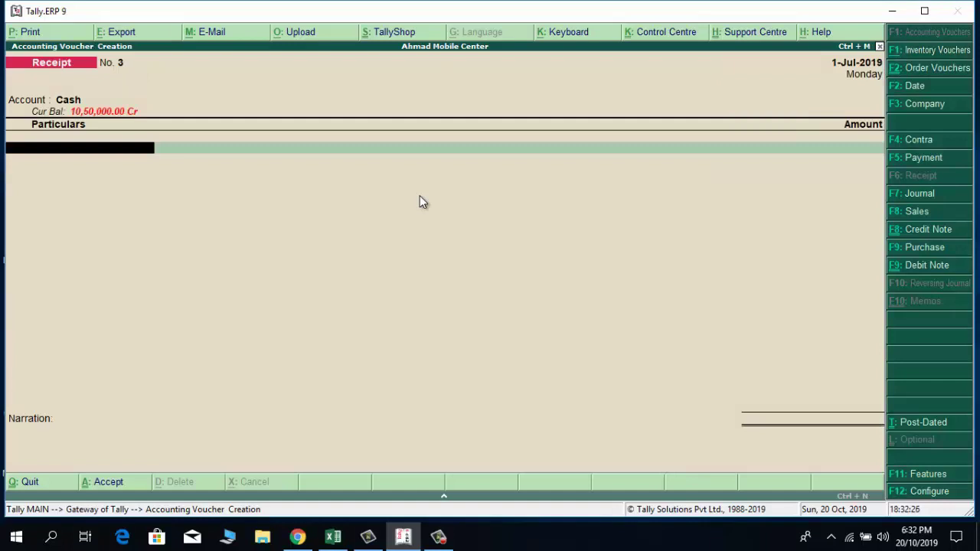
text(S)
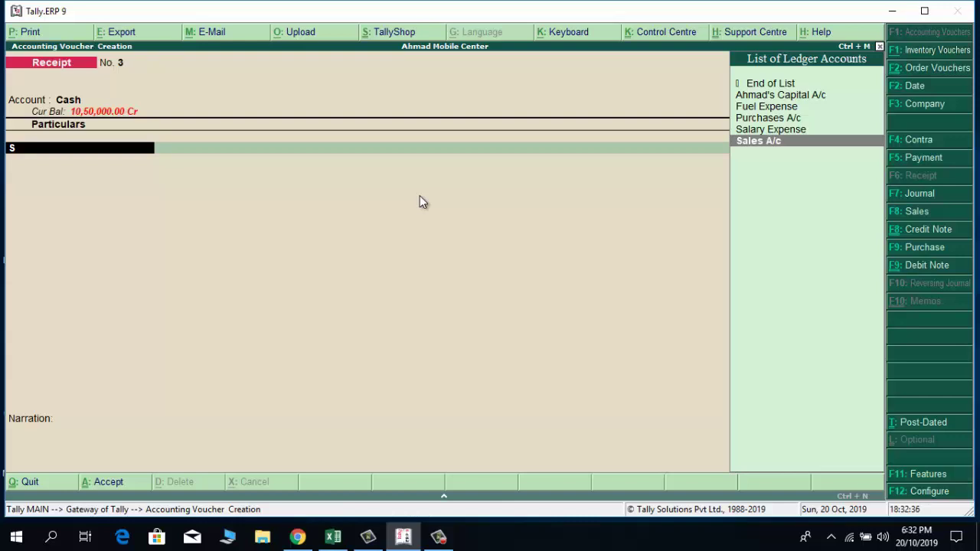
key(Return)
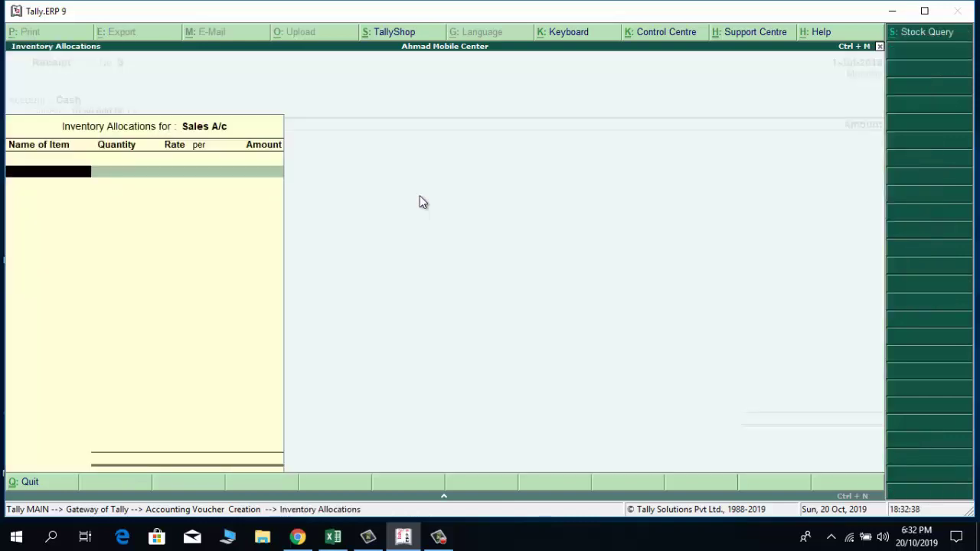
Add the Computer Table item to the sale with order number Not Applicable, quantity 20 Pcs and a rate of 25000 per piece
text(Com)
key(Return)
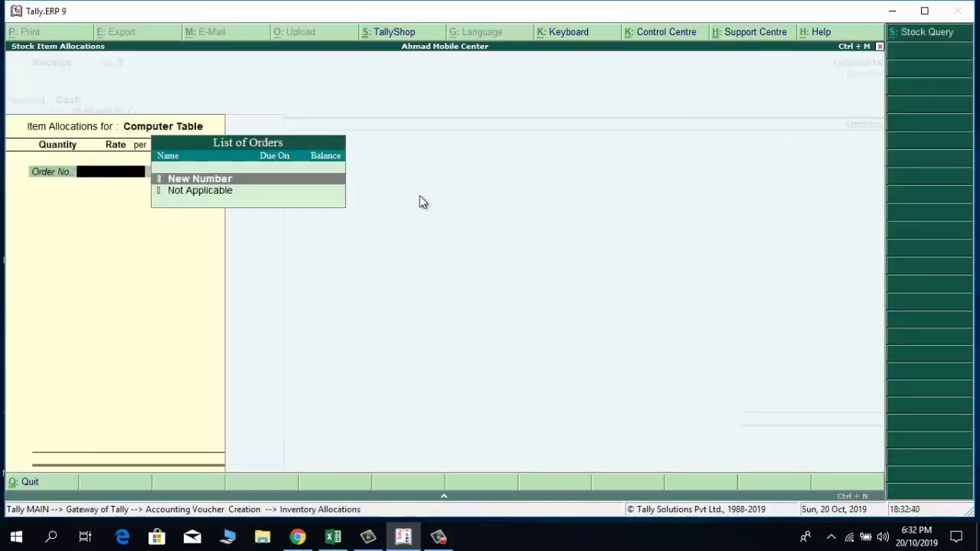
key(Down)
key(Return)
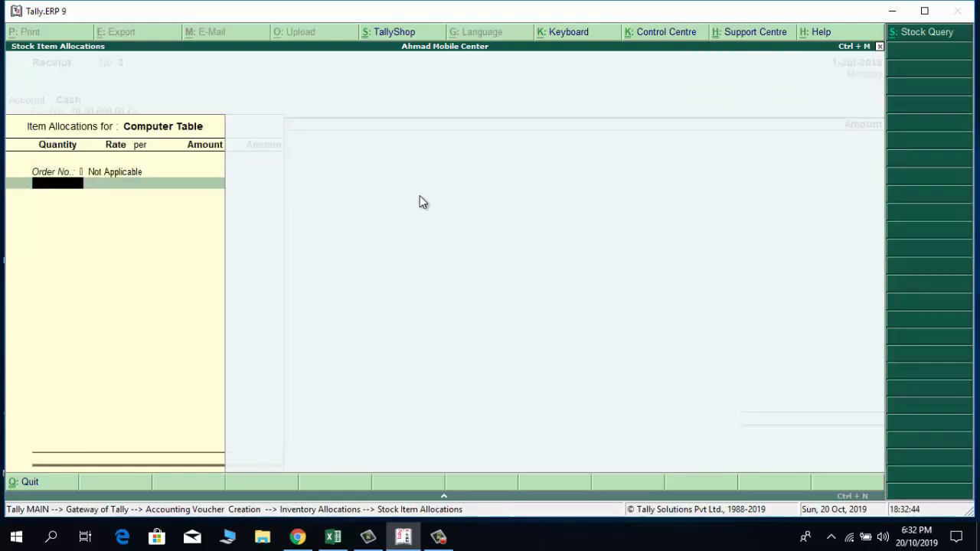
text(20)
key(Return)
text(25000)
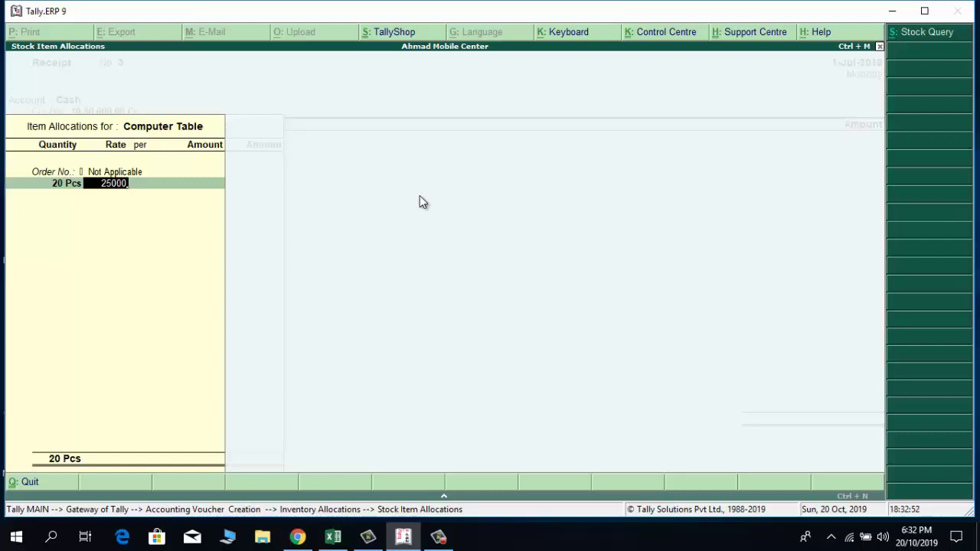
key(Return)
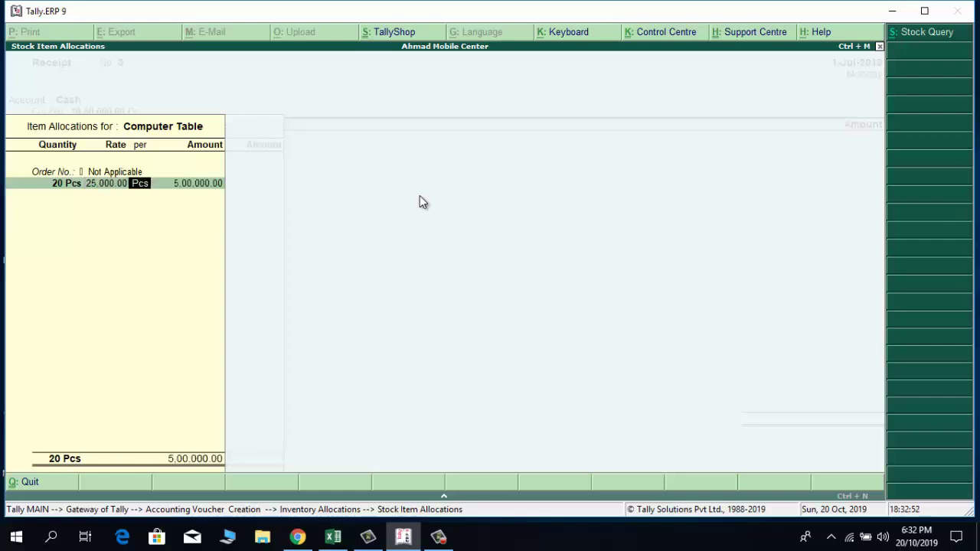
key(Return)
key(Return)
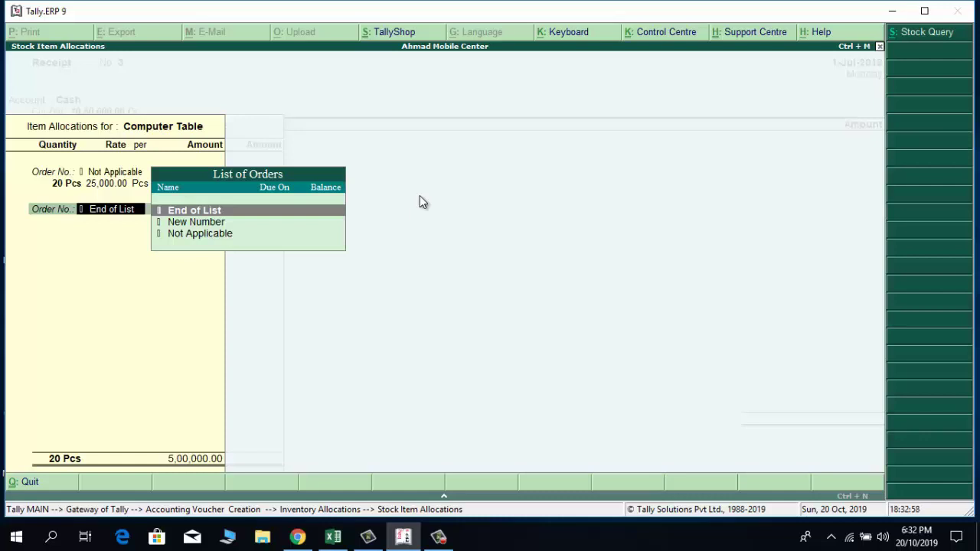
key(Return)
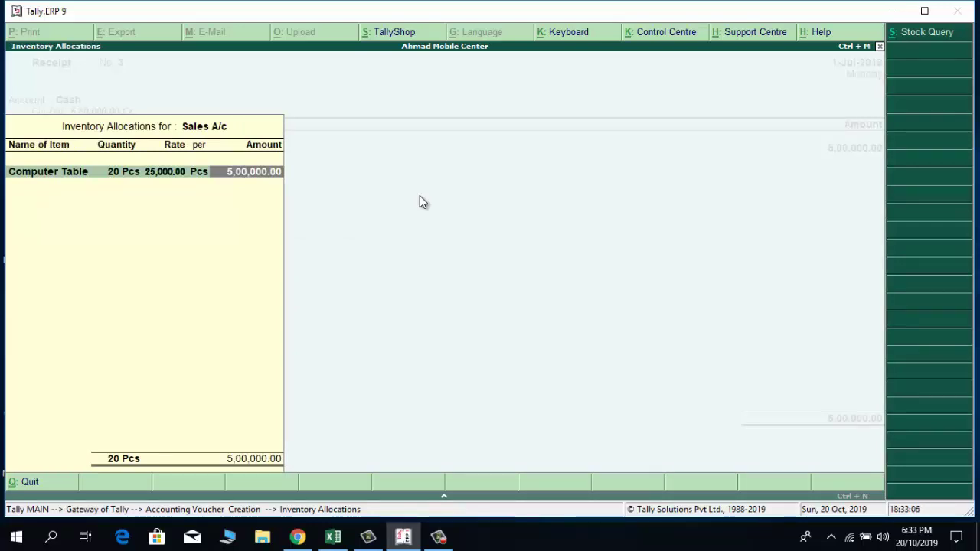
key(Return)
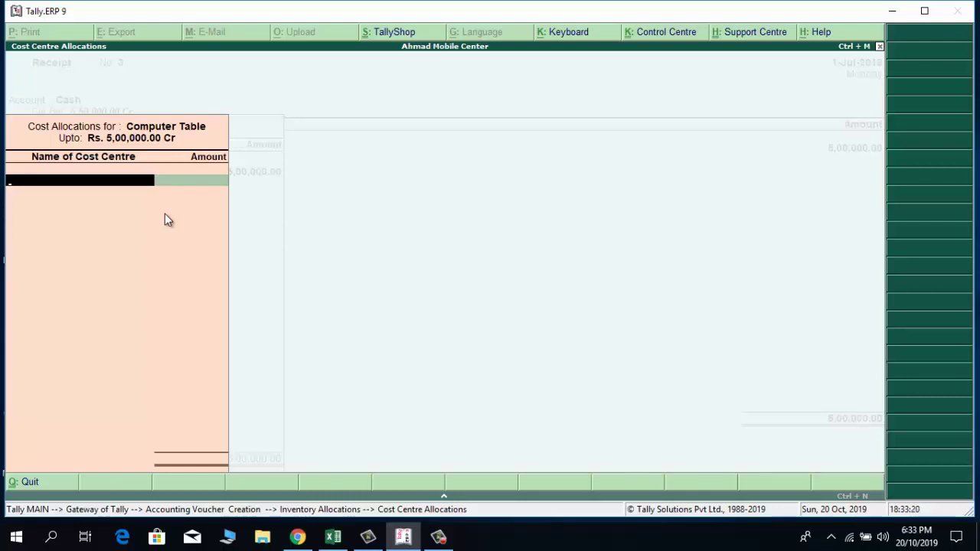
Allocate 150000 of the Computer Table sale to each of the Head Office Lhr and Islamabad Branch cost centres
text(He)
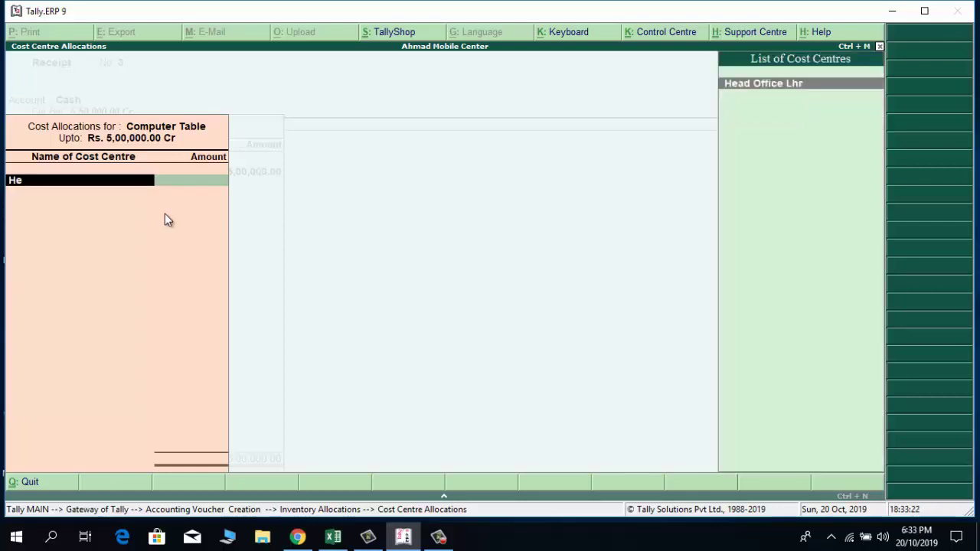
key(Return)
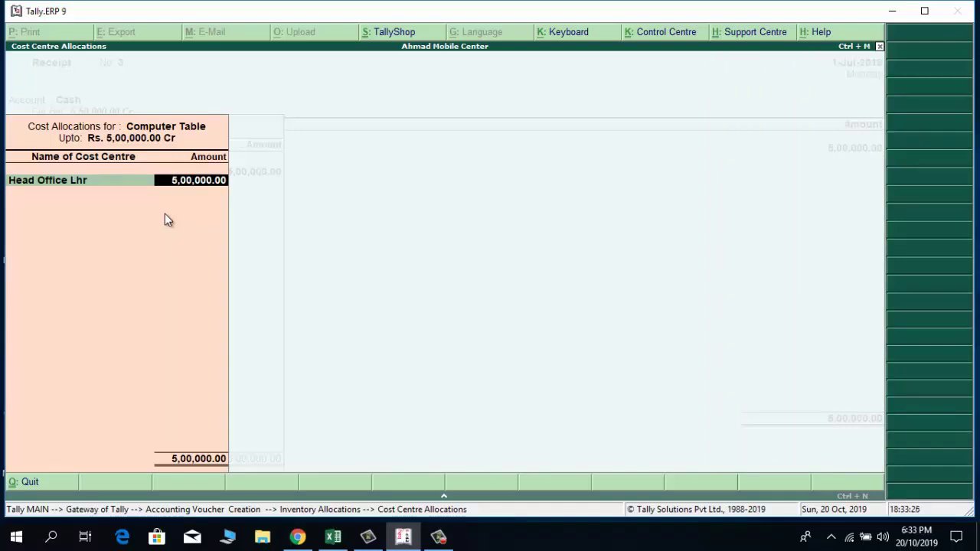
text(150000)
key(Return)
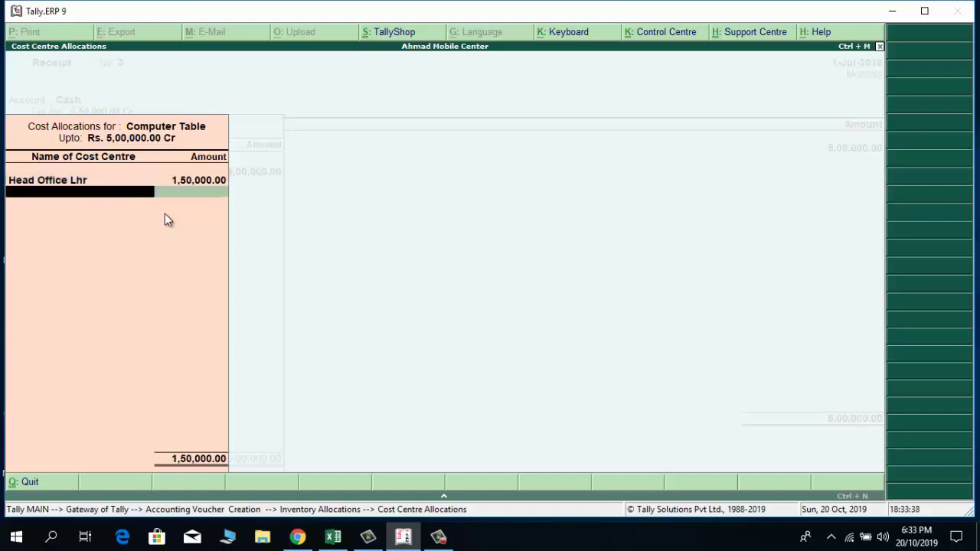
text(Is)
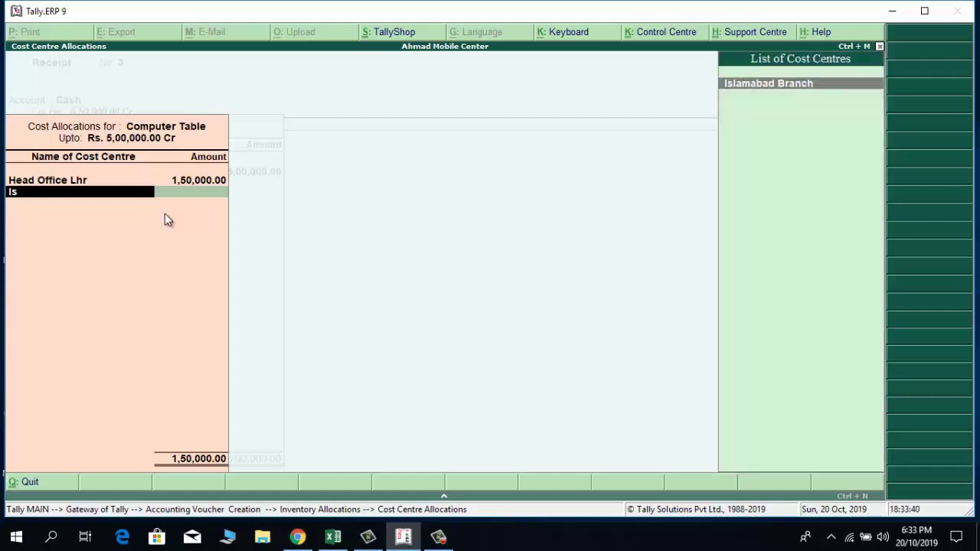
key(Return)
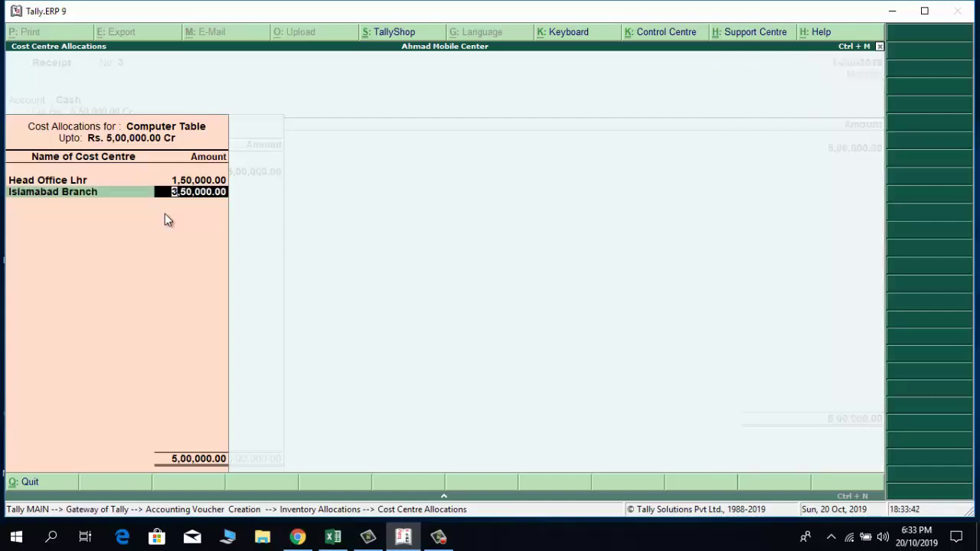
text(15000)
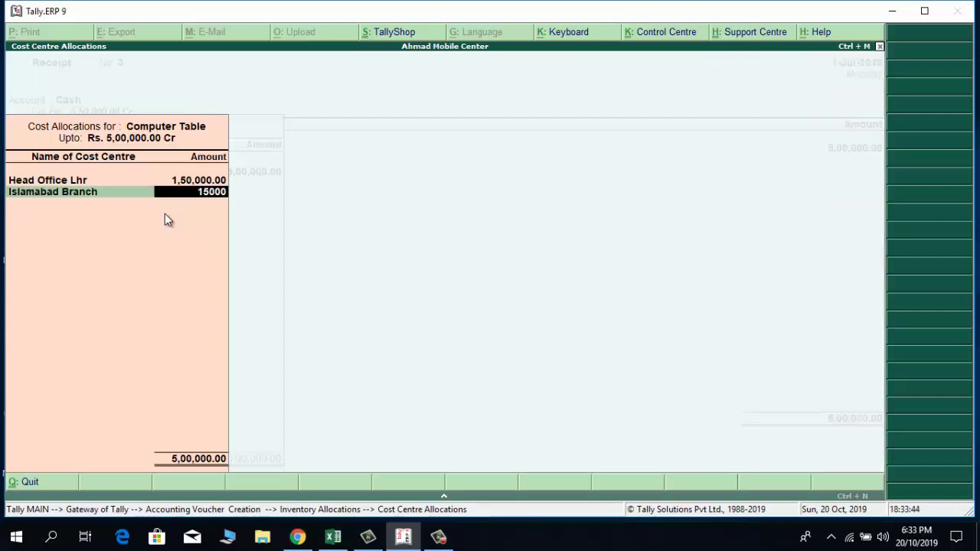
text(0)
key(Return)
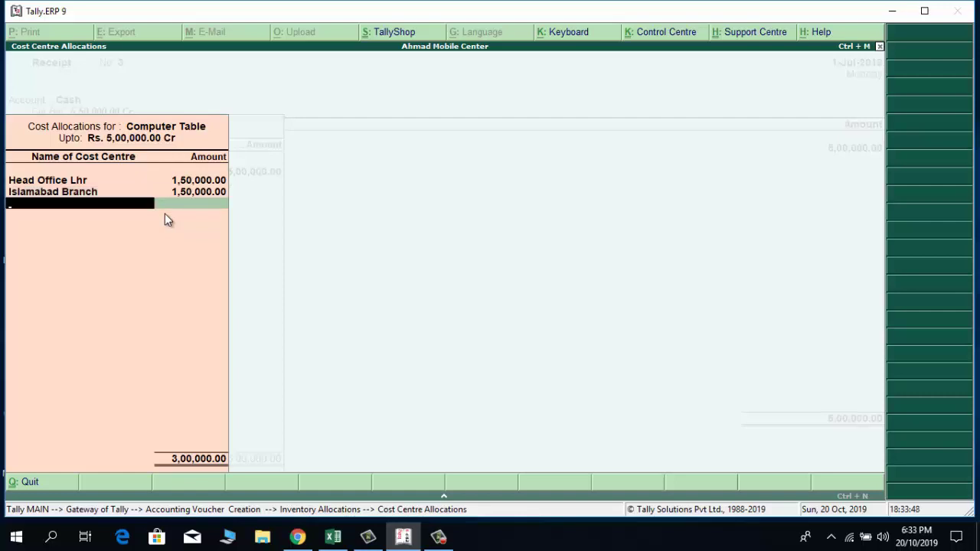
Allocate 100000 of the Computer Table sale to the Karachi Branch cost centre
text(Kar)
key(Return)
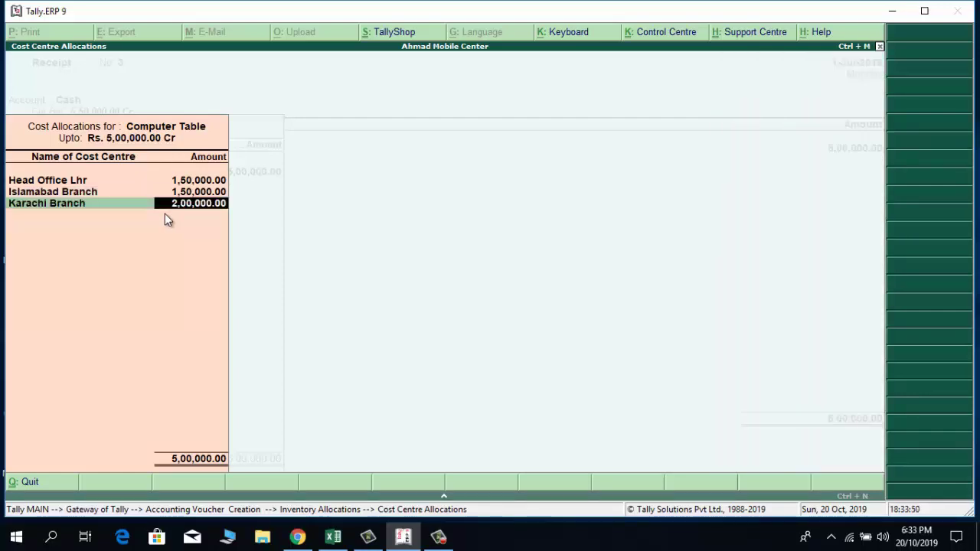
text(1,00,00)
text(0)
key(Return)
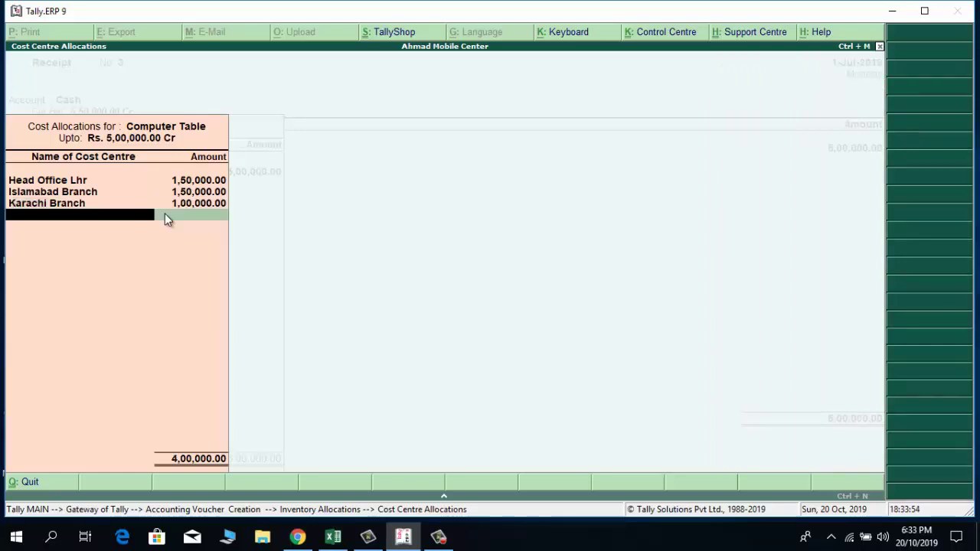
Allocate the remaining 100000 of the Computer Table sale to the Multan Branch cost centre and finish the item allocations
text(Mu)
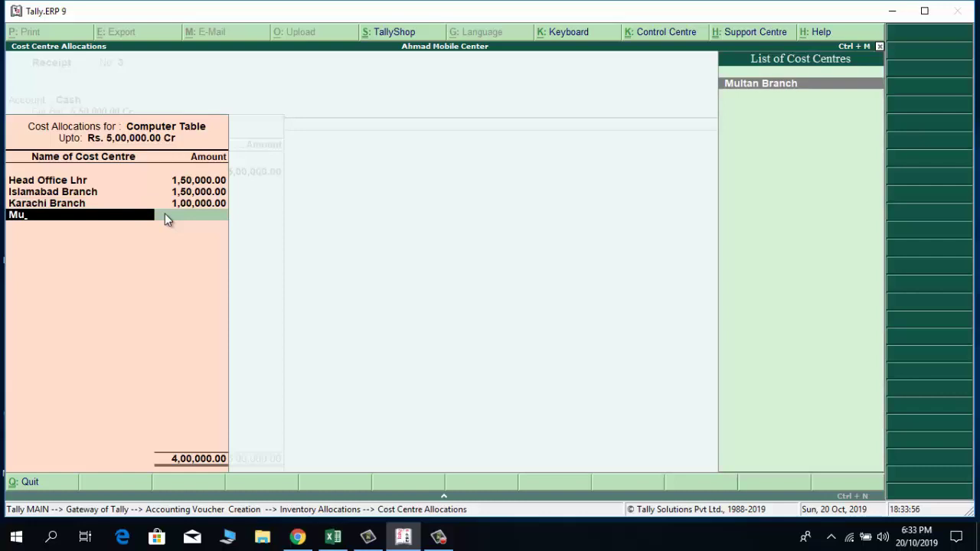
key(Return)
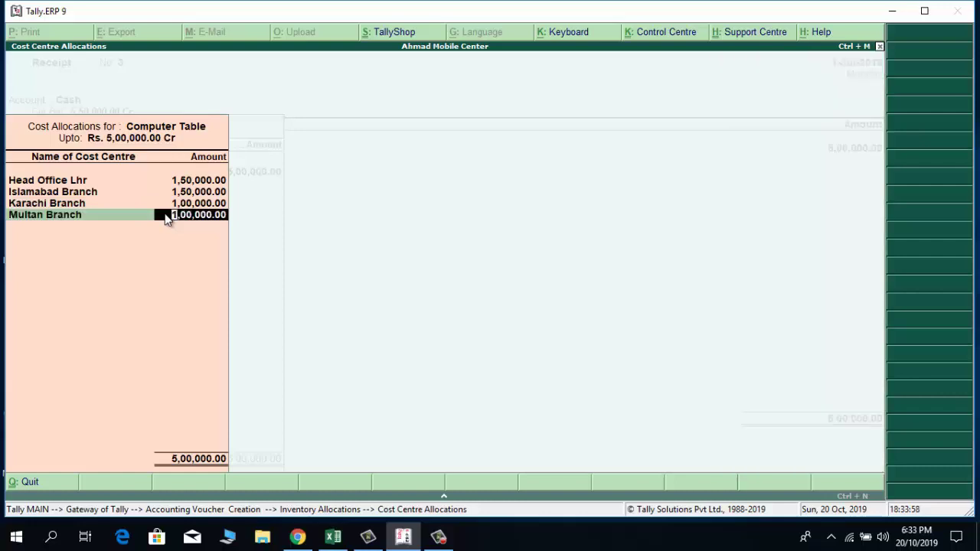
key(Return)
key(Return)
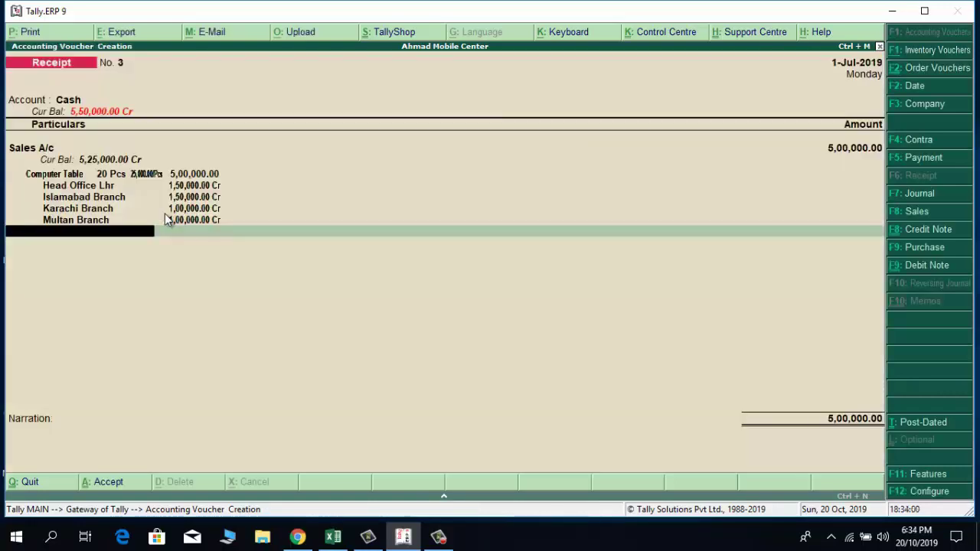
Add the narration "Computer Tables 20 Nos Sales on Cash from Hed Office & Branch Offices", save the receipt voucher and leave voucher entry
key(Return)
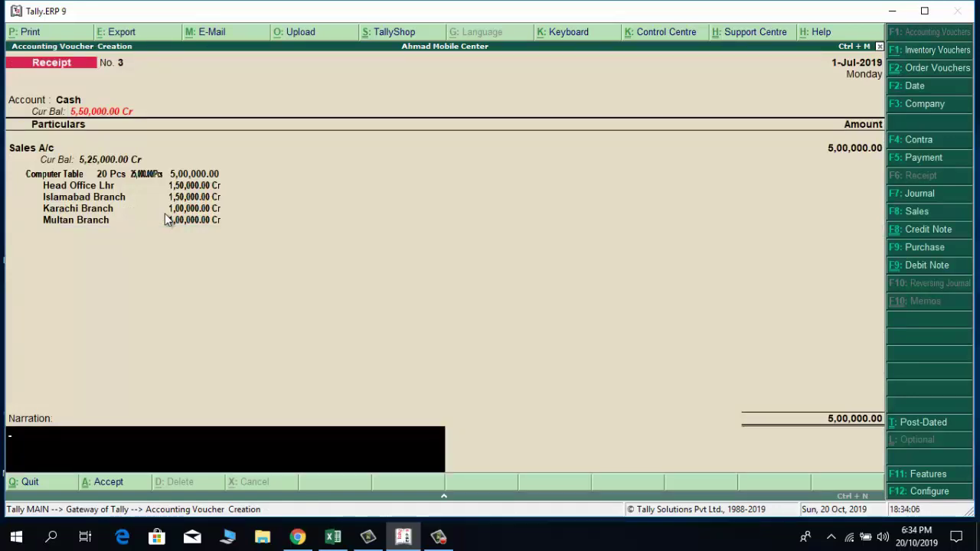
text(Comput)
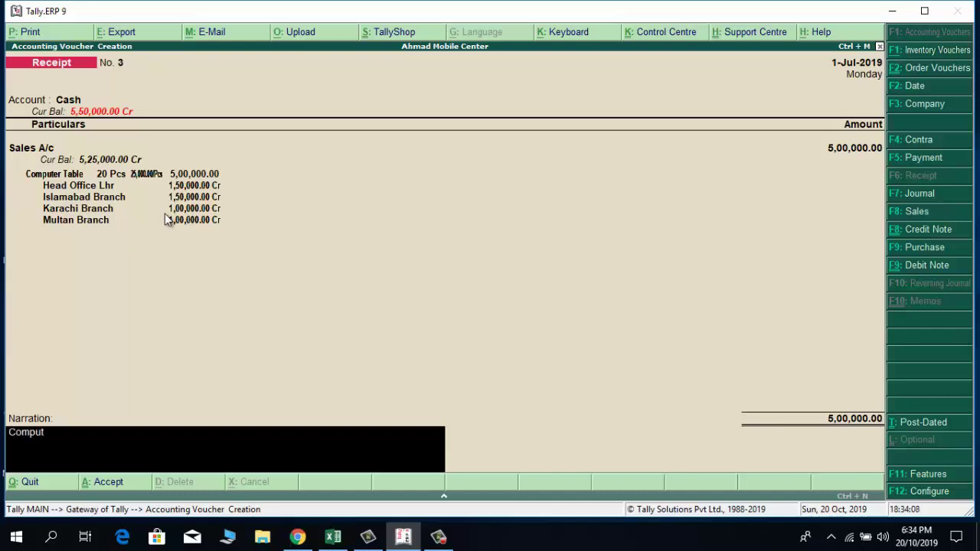
text(er Tables)
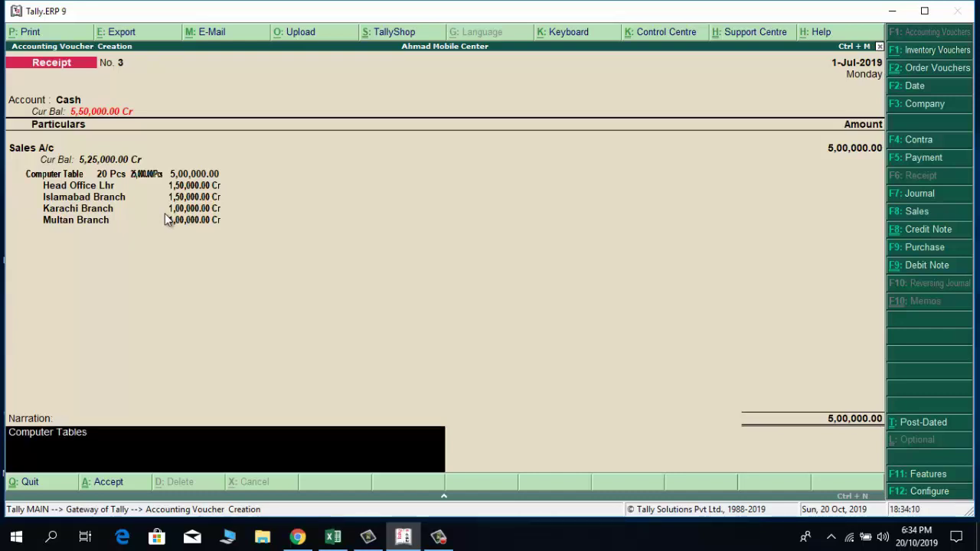
text( 20 Nos)
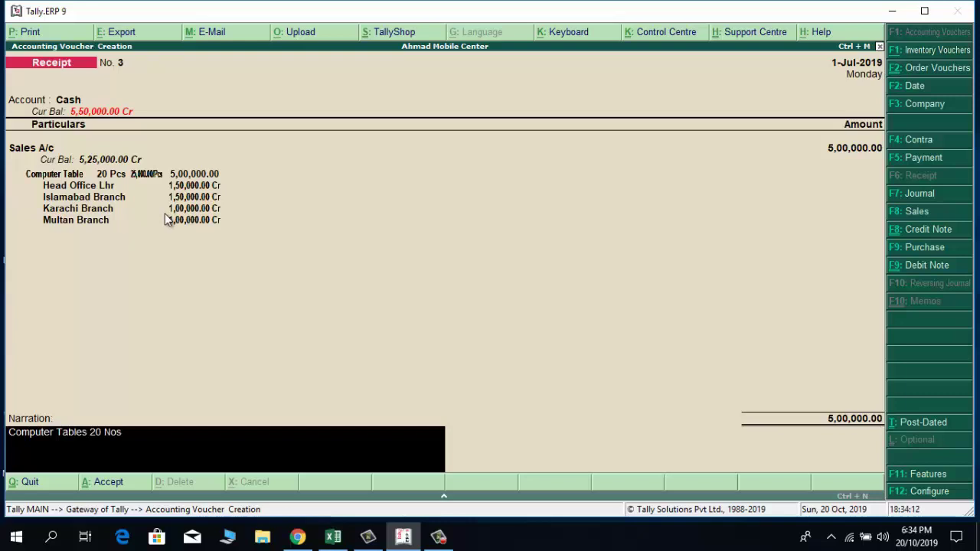
text( Sales)
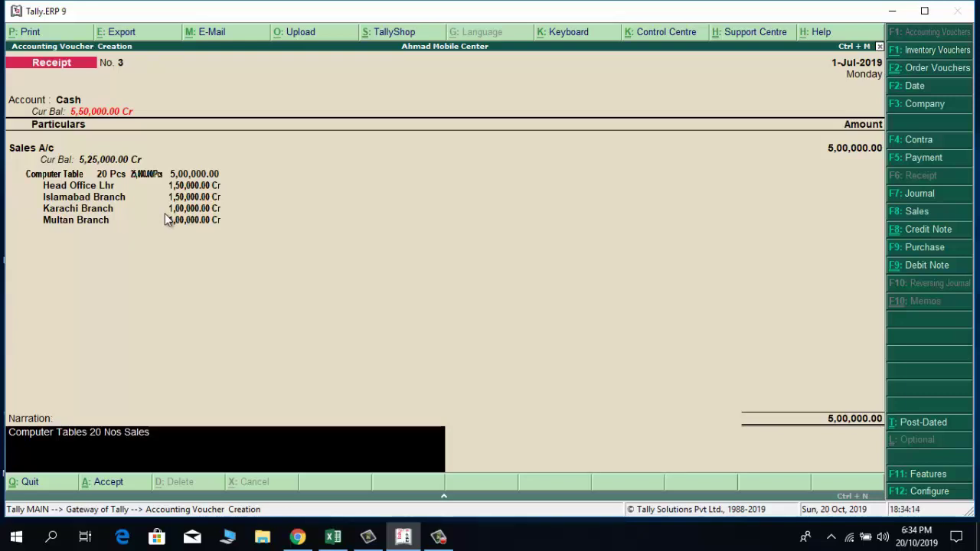
text( on Cash from H)
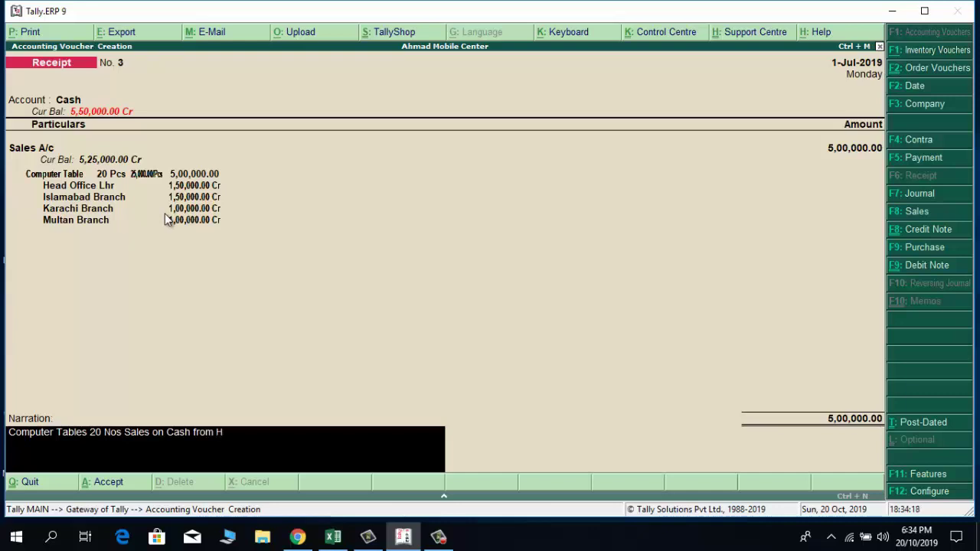
text(ed O)
text(ffice &)
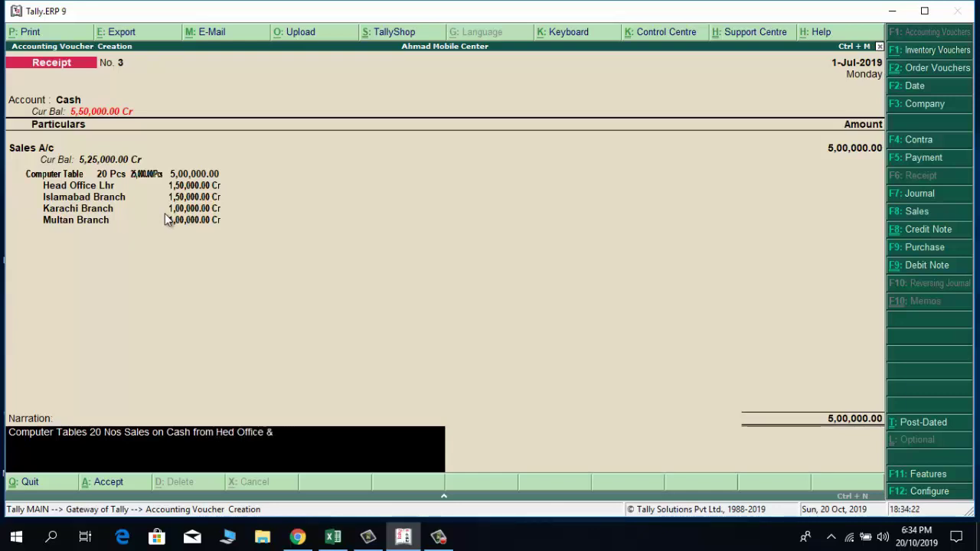
text( Branch)
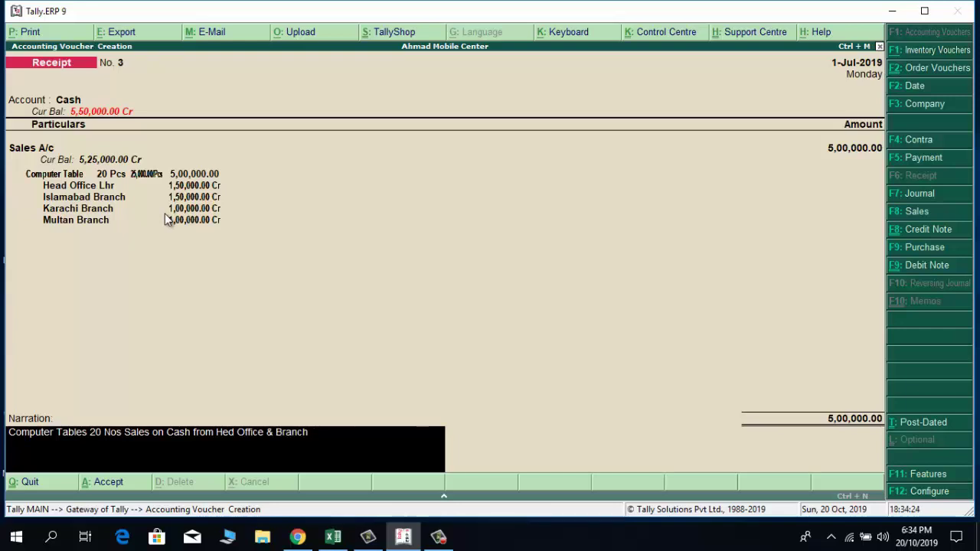
text( Offices)
key(Return)
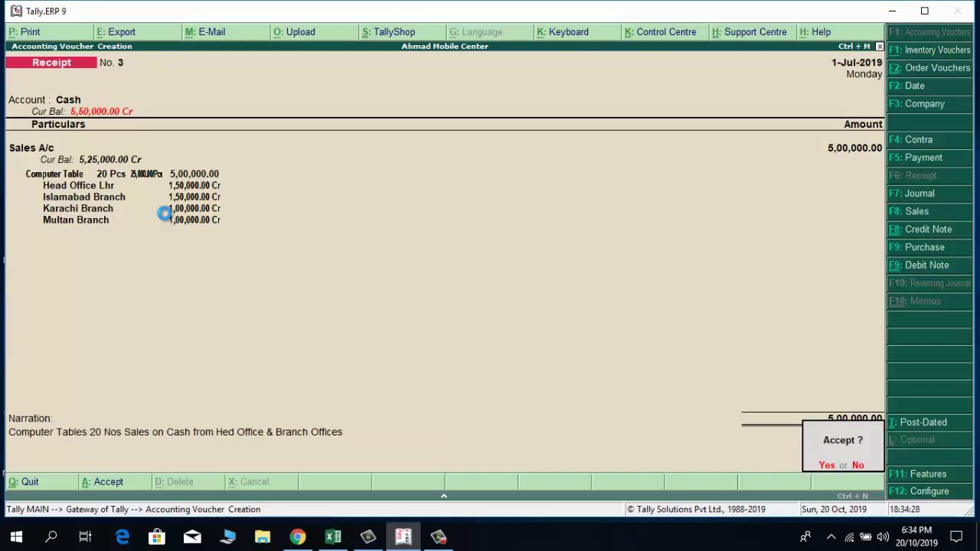
key(Return)
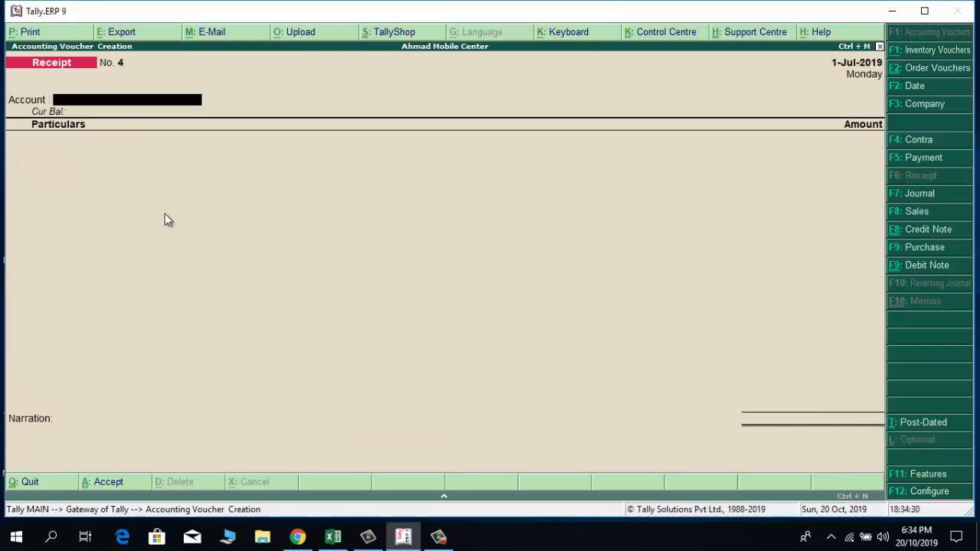
key(Escape)
key(y)
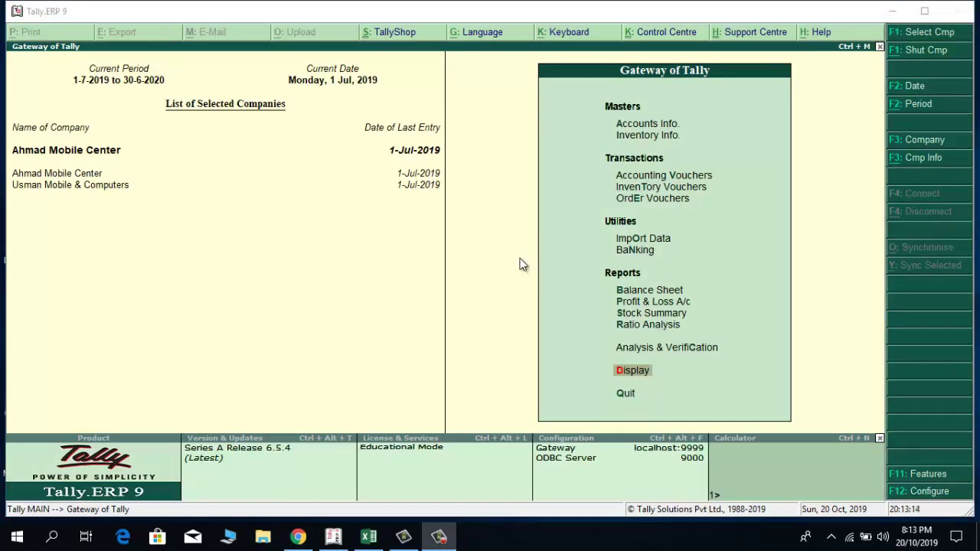
Examine each cost centre's debit, credit and closing balance in the cost centre Category Summary report
click(632, 373)
key(Down)
key(Down)
key(Down)
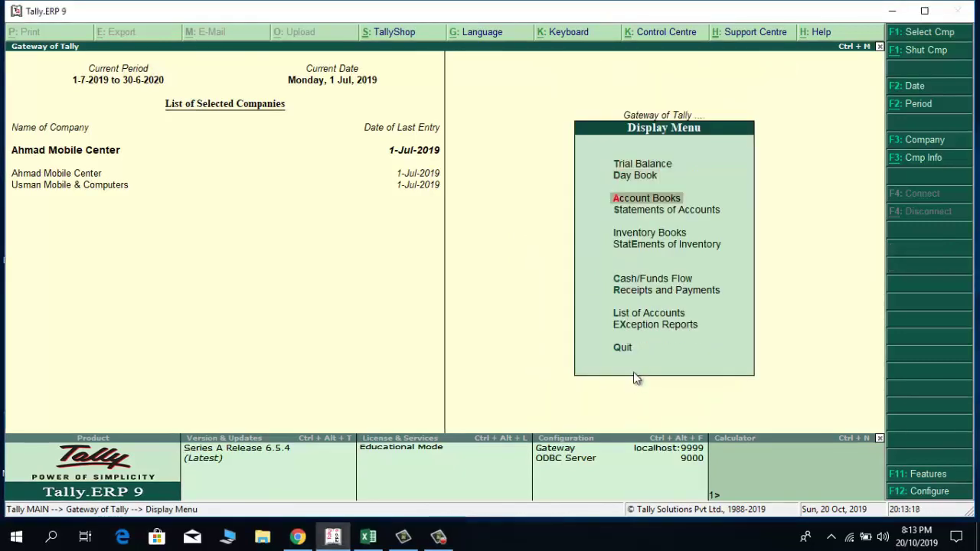
key(Return)
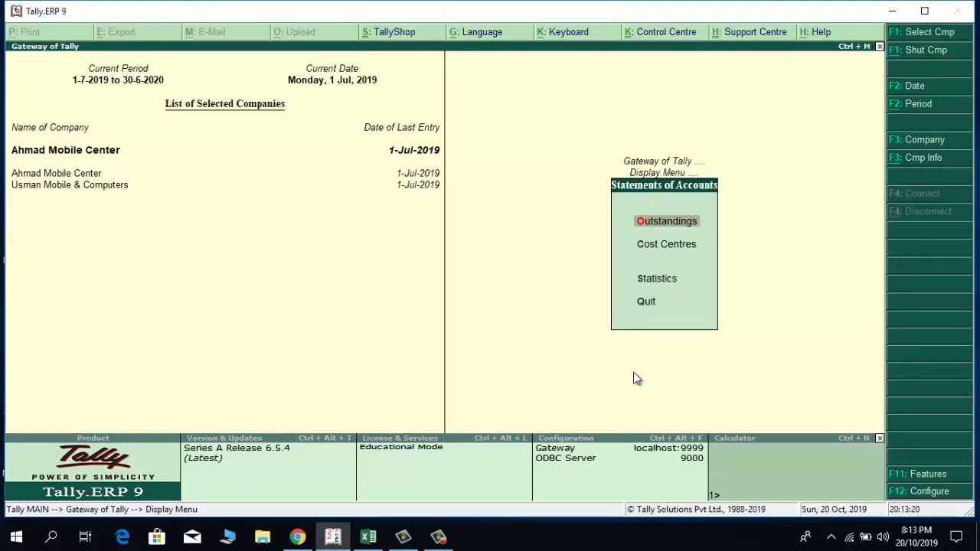
key(Down)
key(Return)
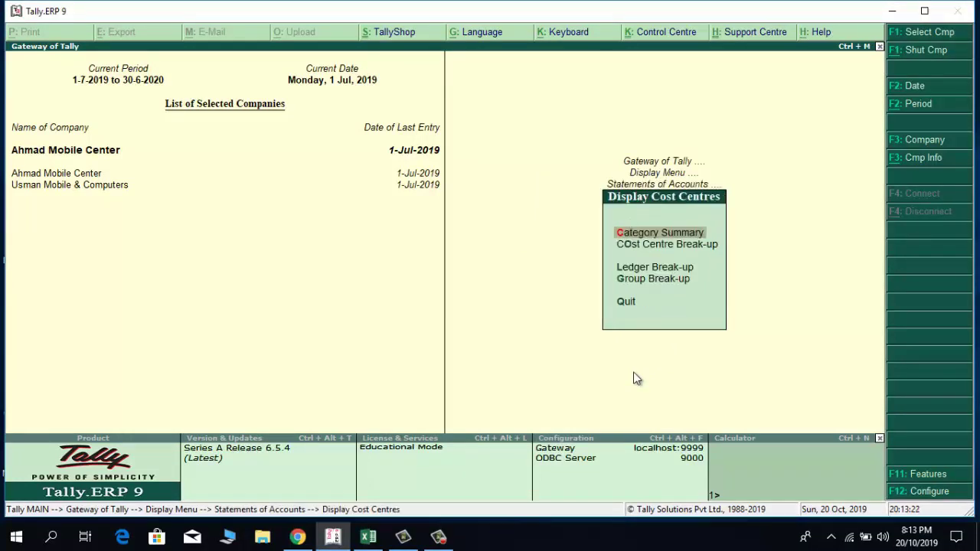
key(Down)
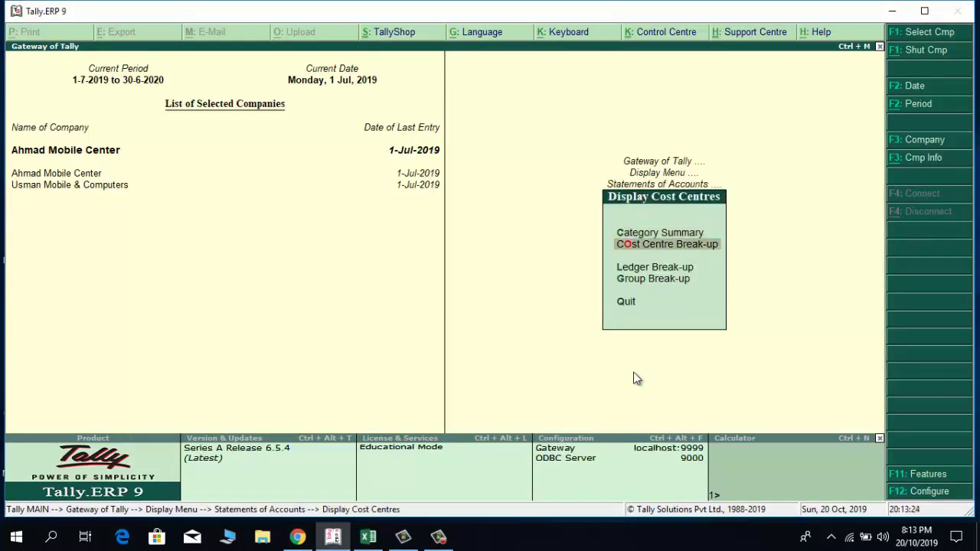
key(Up)
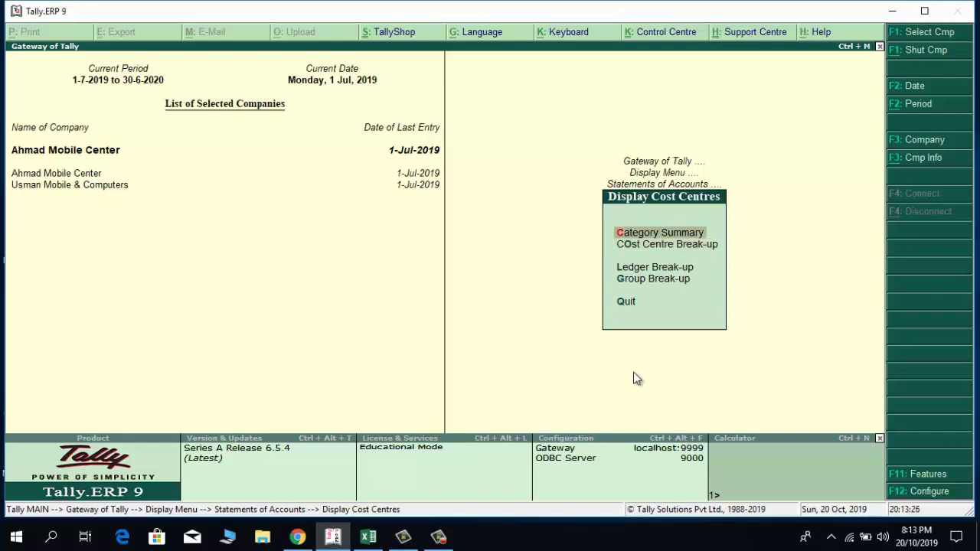
key(Return)
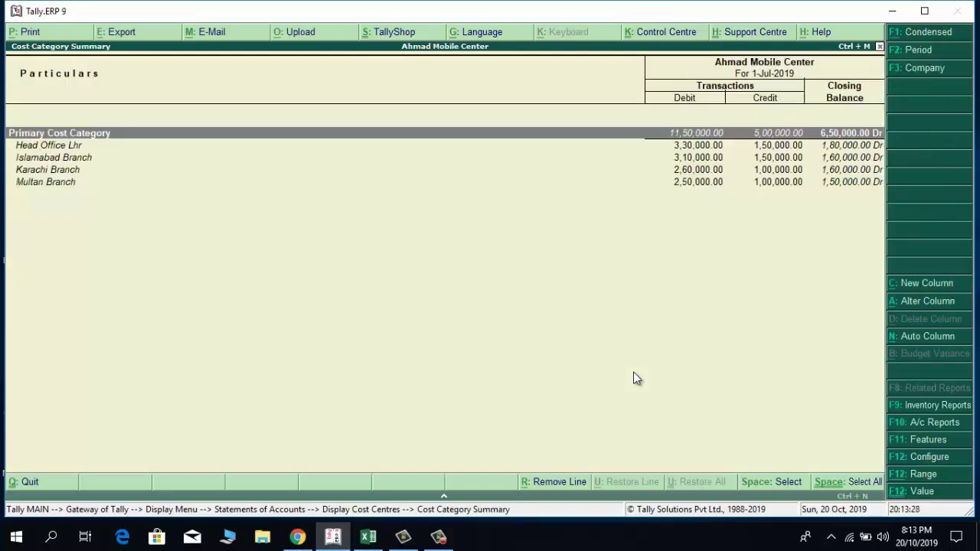
key(Down)
key(Down)
key(Up)
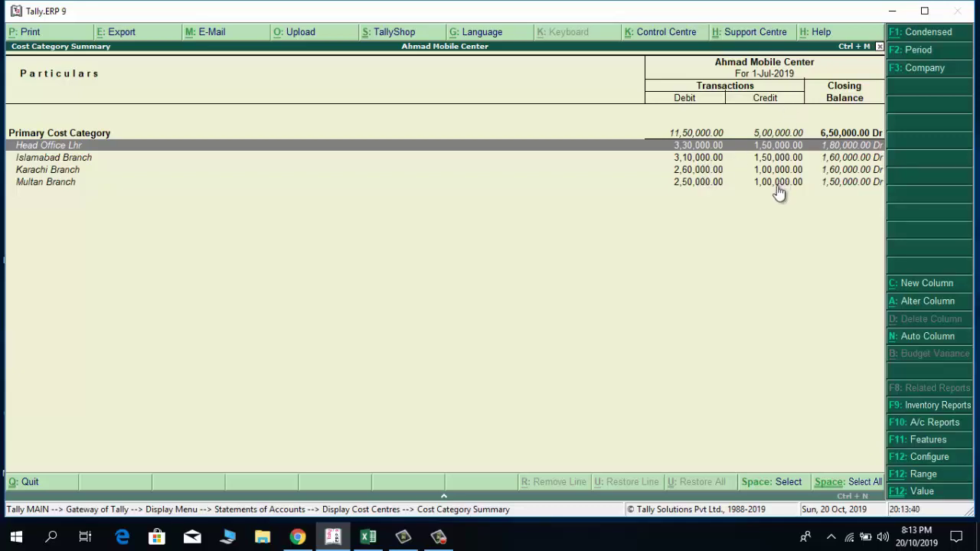
key(Escape)
key(Escape)
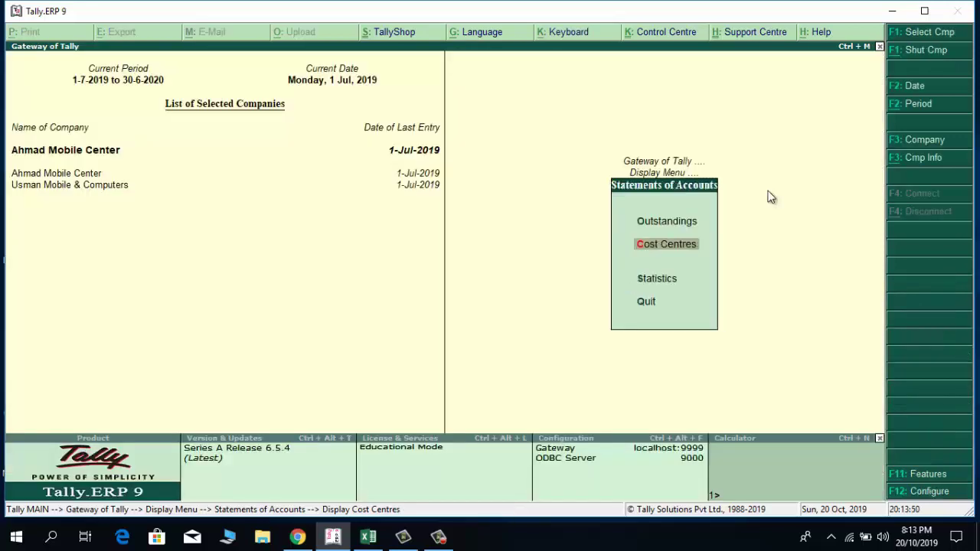
View the Cost Centre Break-up for Head Office Lhr in detailed form, showing the ledgers under each group
key(Return)
key(Down)
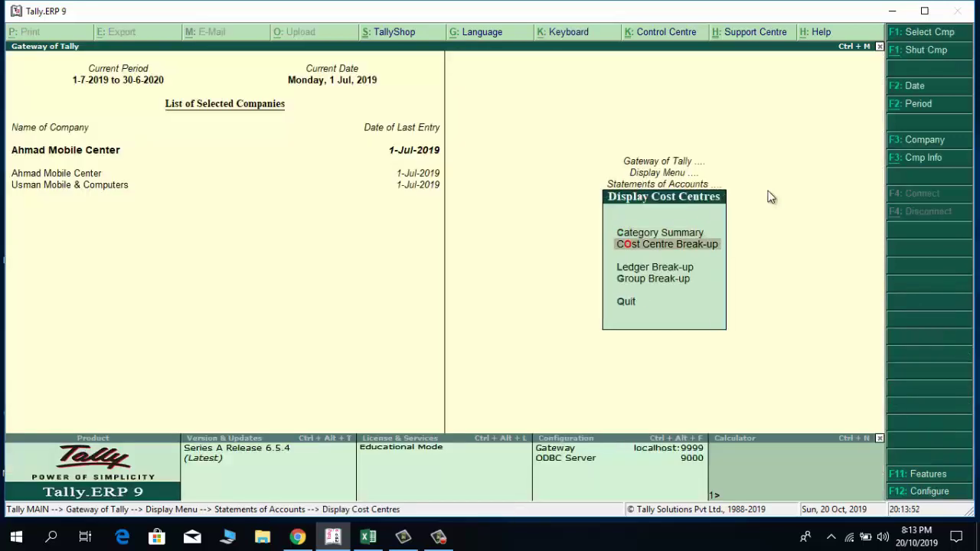
key(Return)
key(Down)
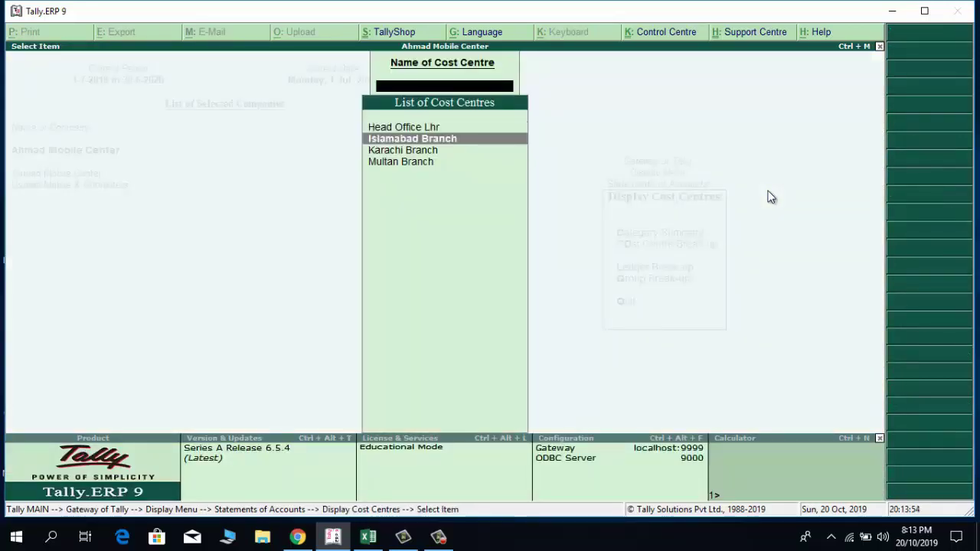
key(Up)
key(Return)
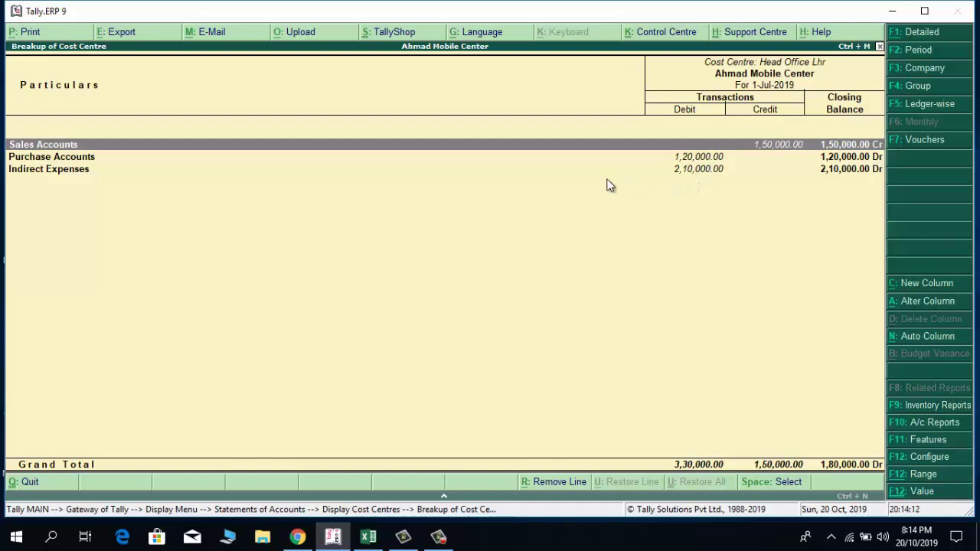
key(alt+F1)
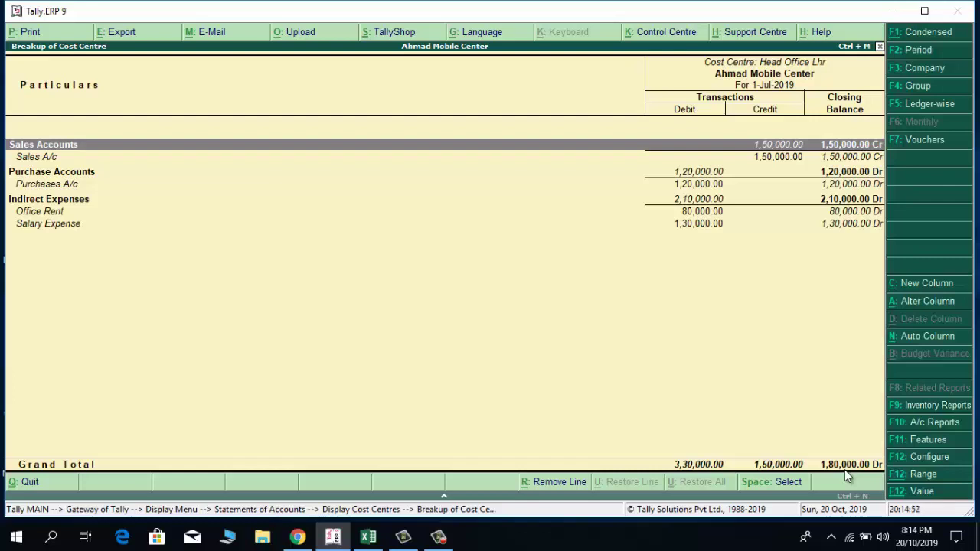
key(Escape)
View the Cost Centre Break-up for Islamabad Branch and return to the Gateway of Tally
key(Down)
key(Return)
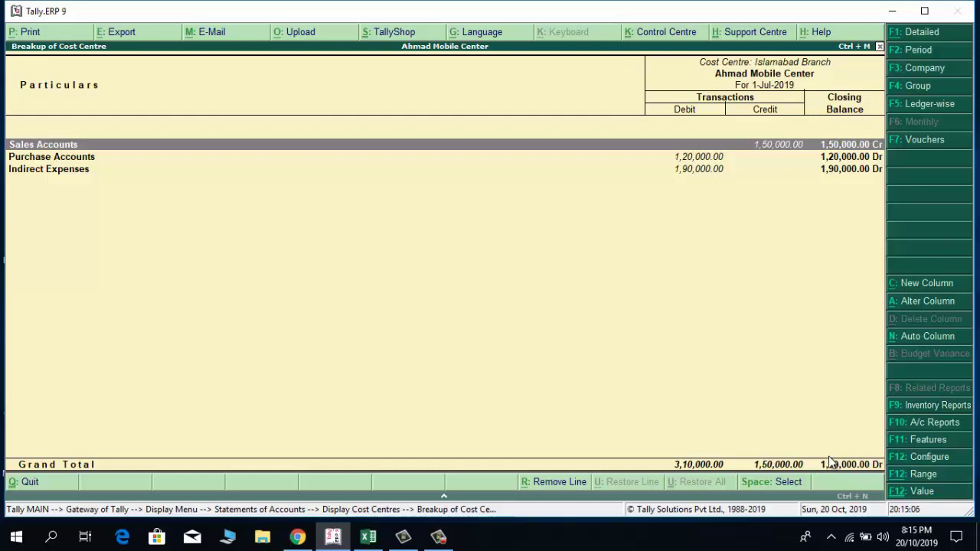
key(Escape)
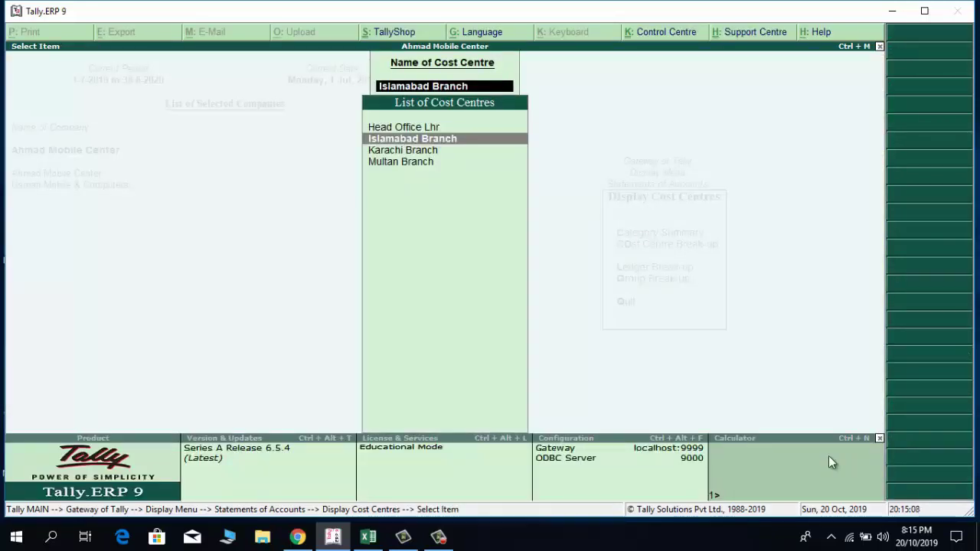
key(Escape)
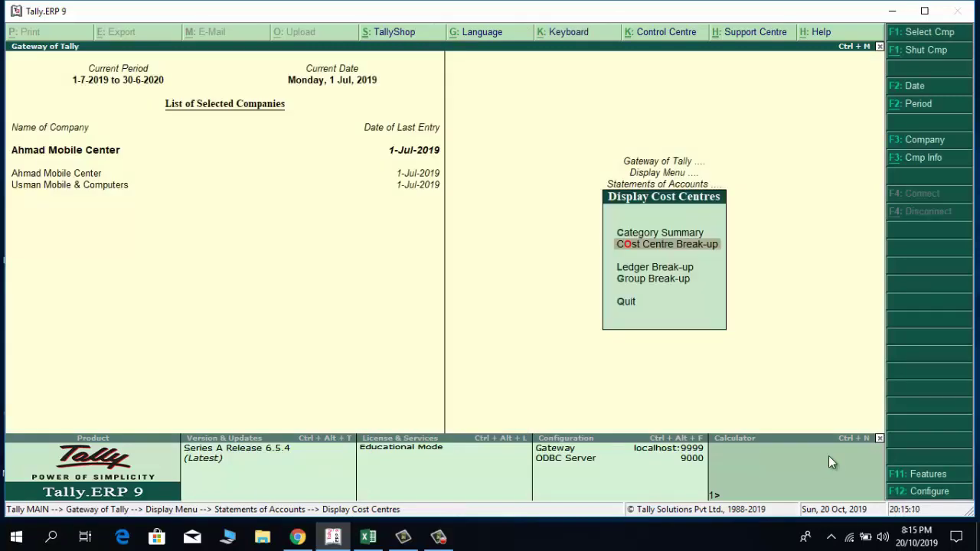
key(Escape)
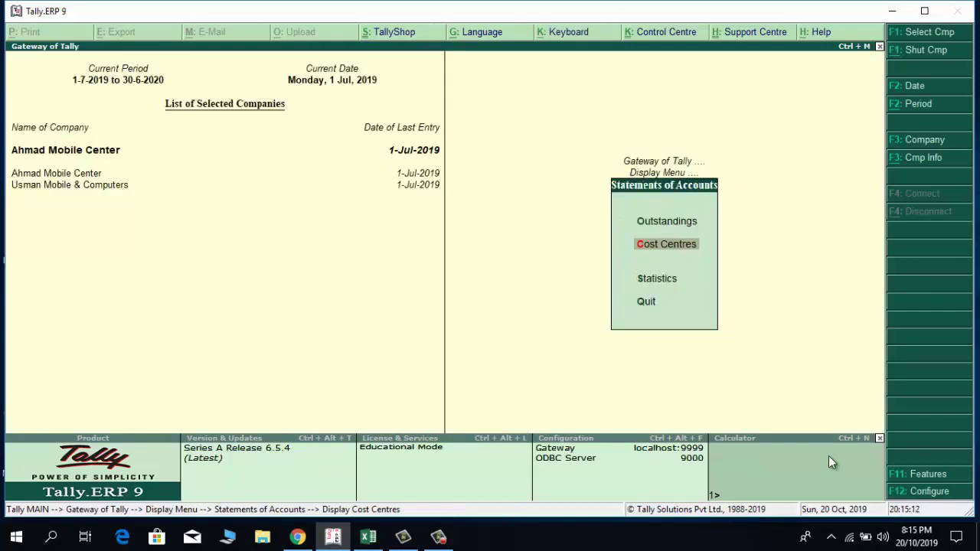
key(Escape)
key(Escape)
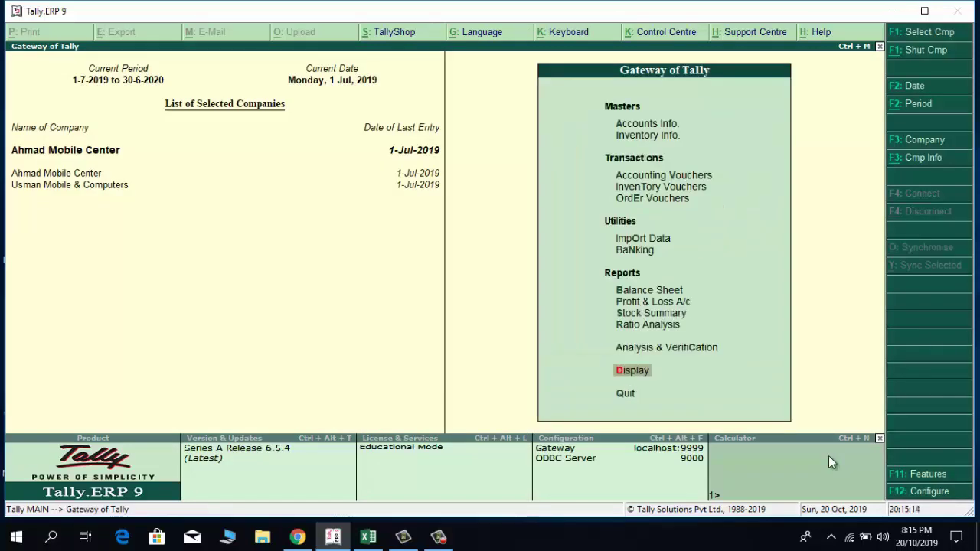
Start a new payment voucher paid from the Cash account
key(Up)
key(Up)
key(Up)
key(Up)
key(Up)
key(Up)
key(Up)
key(Up)
key(Up)
key(Up)
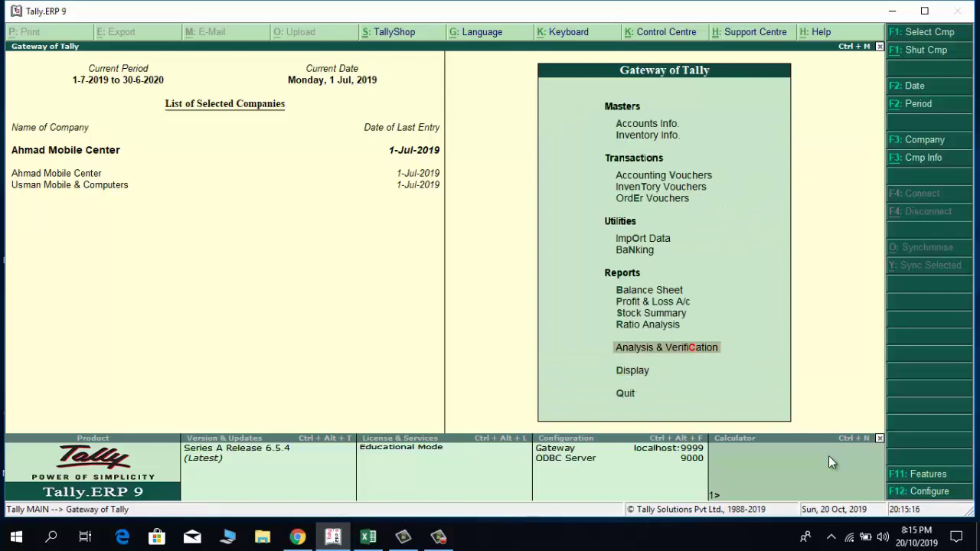
key(Return)
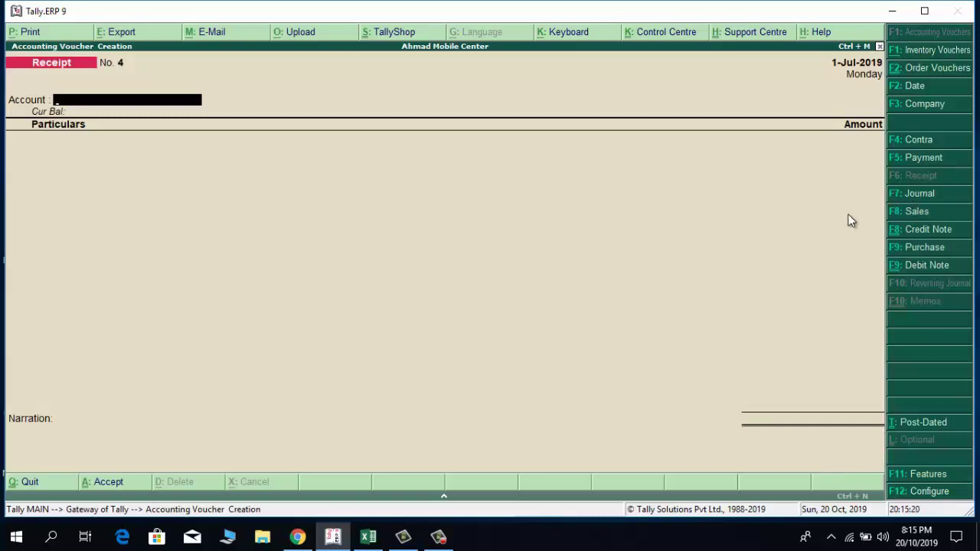
click(924, 157)
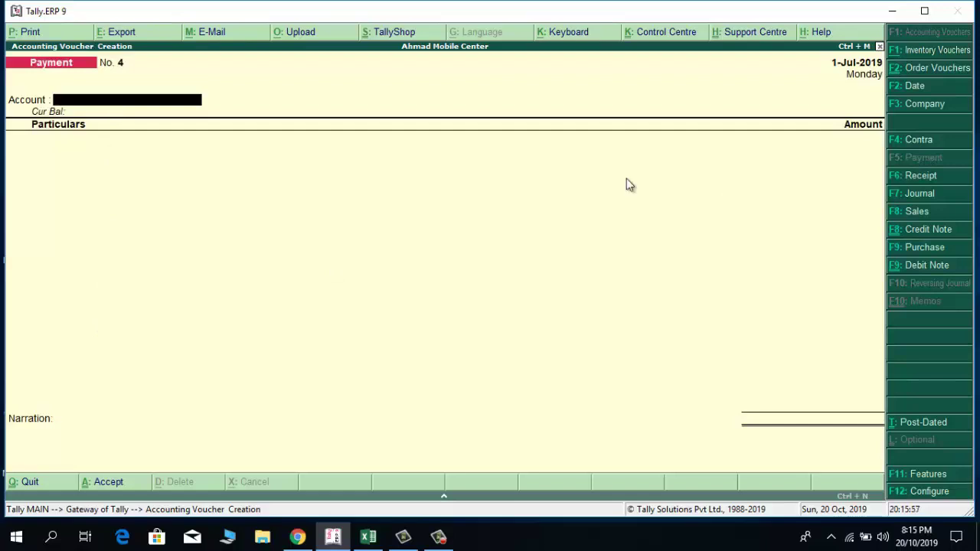
text(Cas)
key(Return)
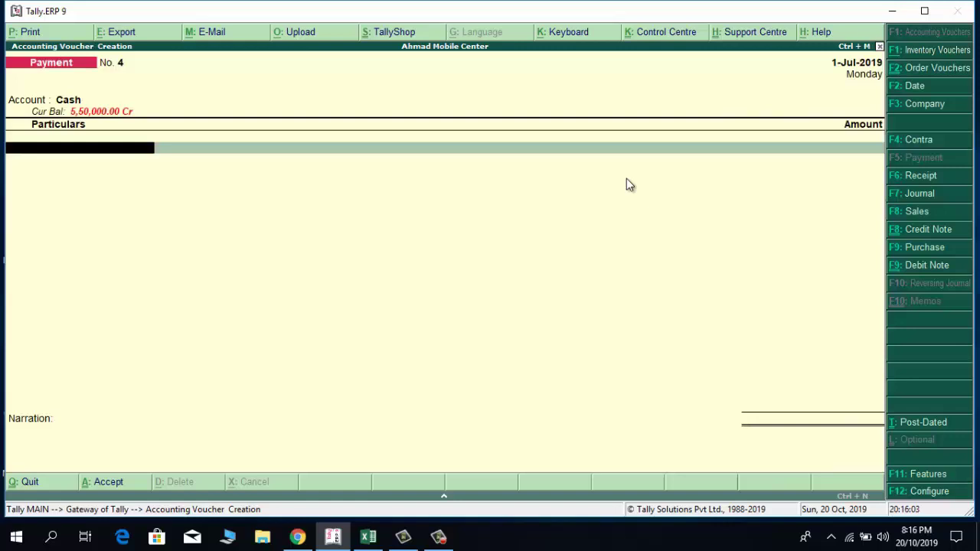
Debit Purchases A/c in the payment voucher and add Revolving Chairs with order number Not Applicable
text(P)
key(Return)
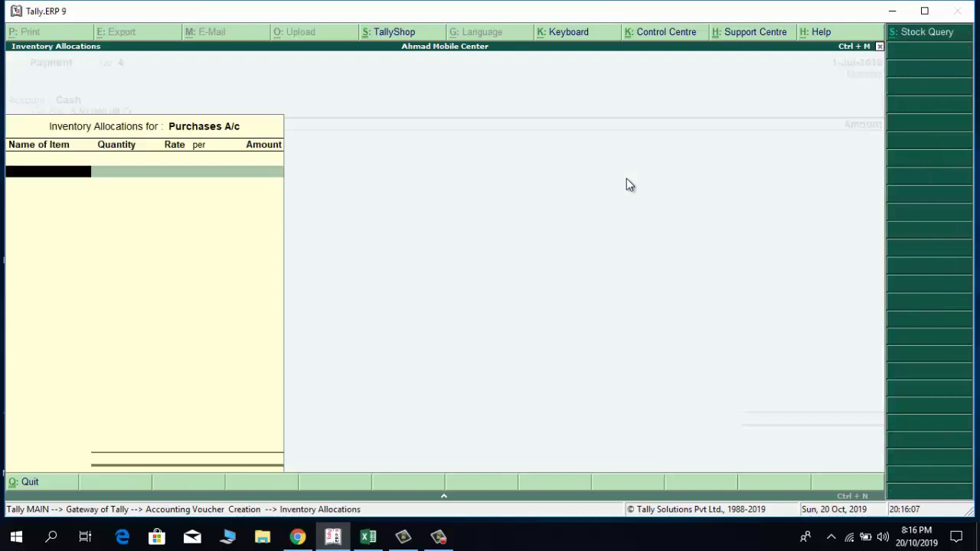
text(Re)
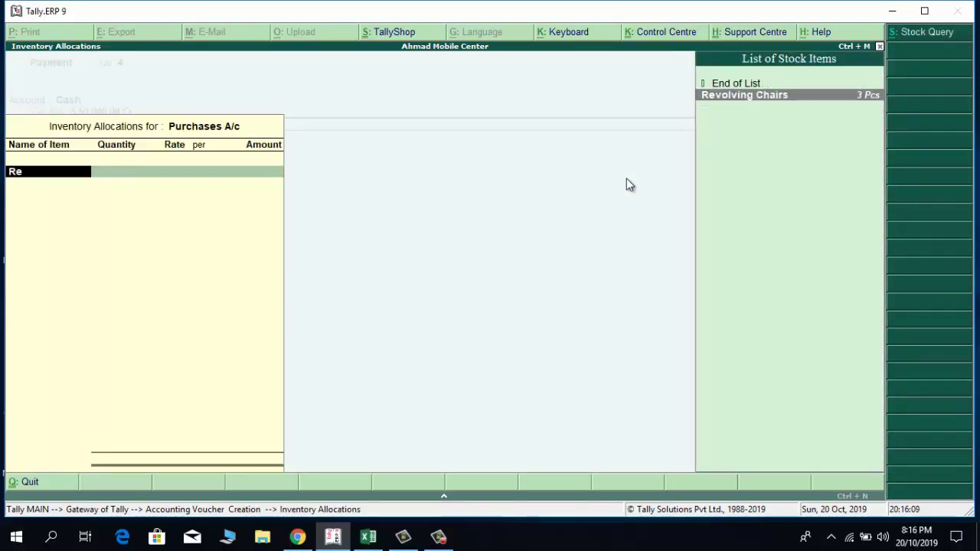
key(Return)
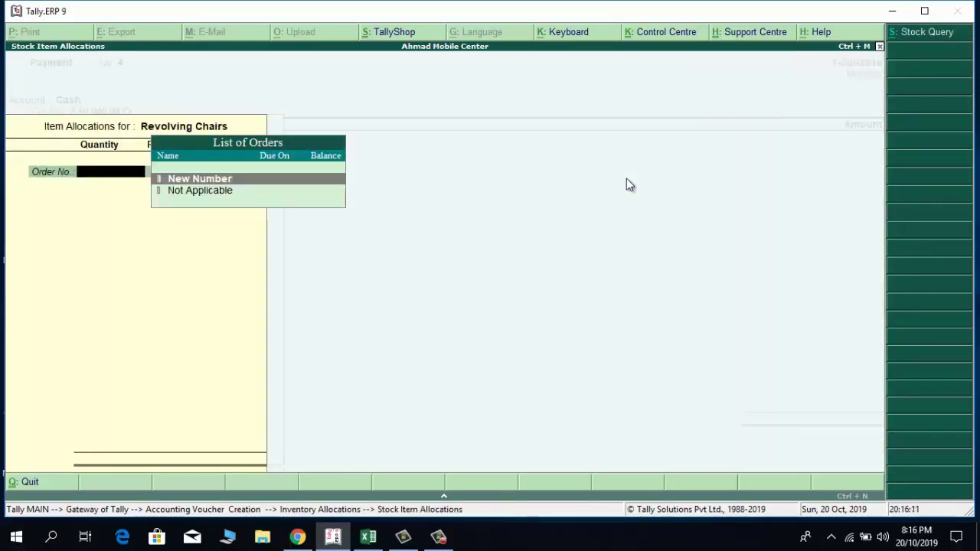
key(Down)
key(Return)
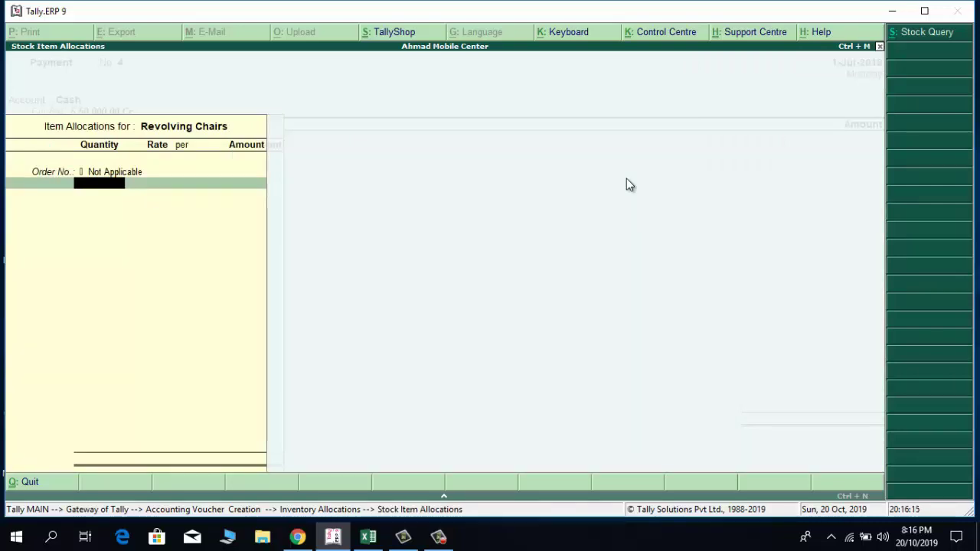
Enter 40 Pcs of Revolving Chairs at a rate of 5,000.00 per piece and finish the item allocation
text(40)
key(Return)
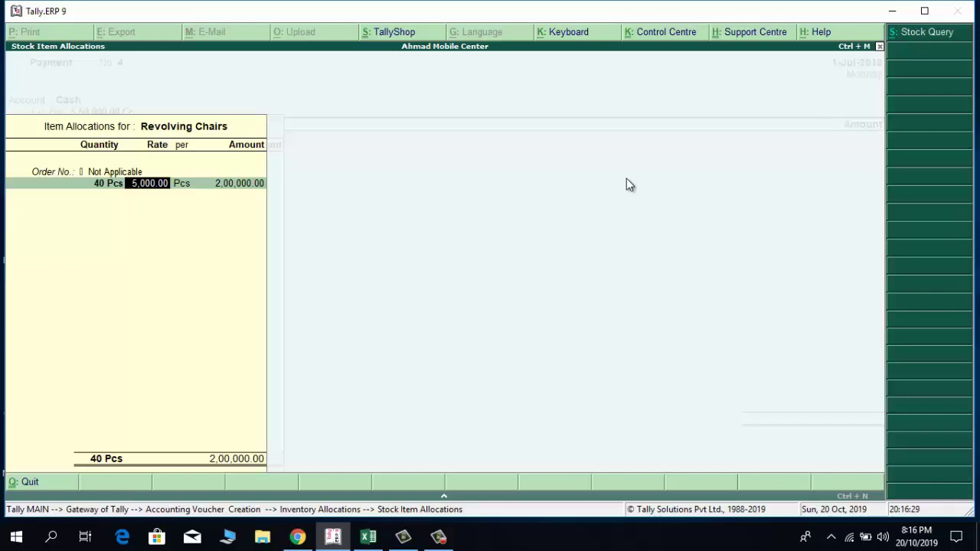
key(Return)
key(Return)
key(Return)
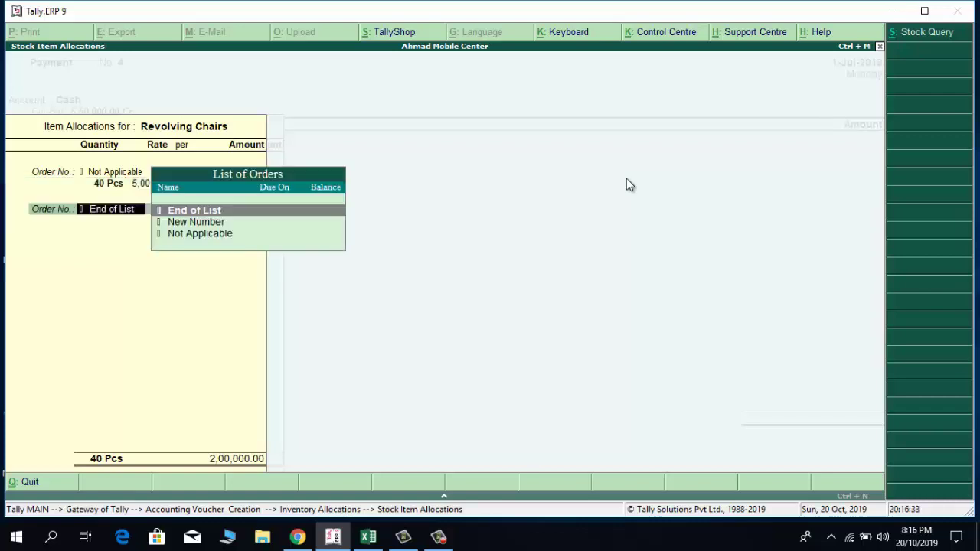
key(Return)
key(Return)
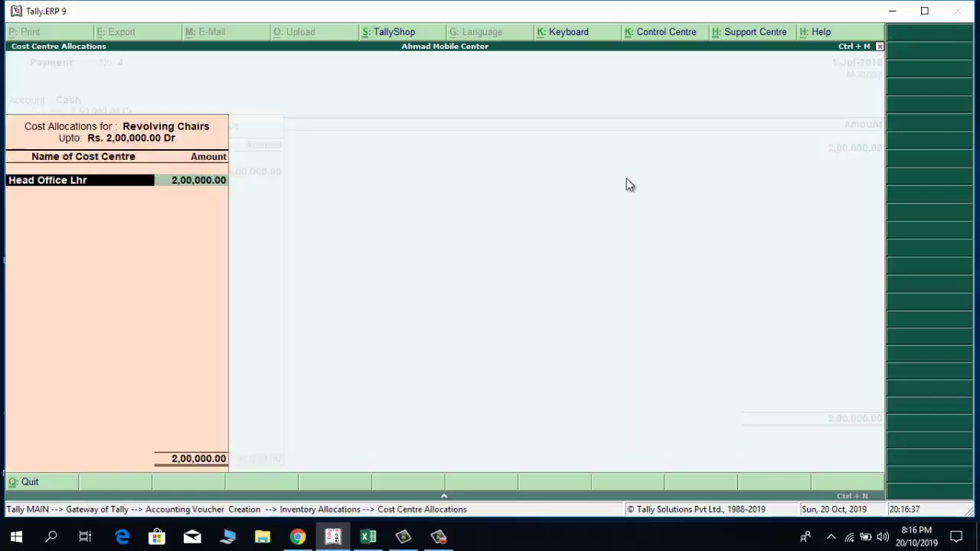
Allocate 50,000 of the Revolving Chairs cost to Head Office Lhr and 50,000 to Islamabad Branch
key(space)
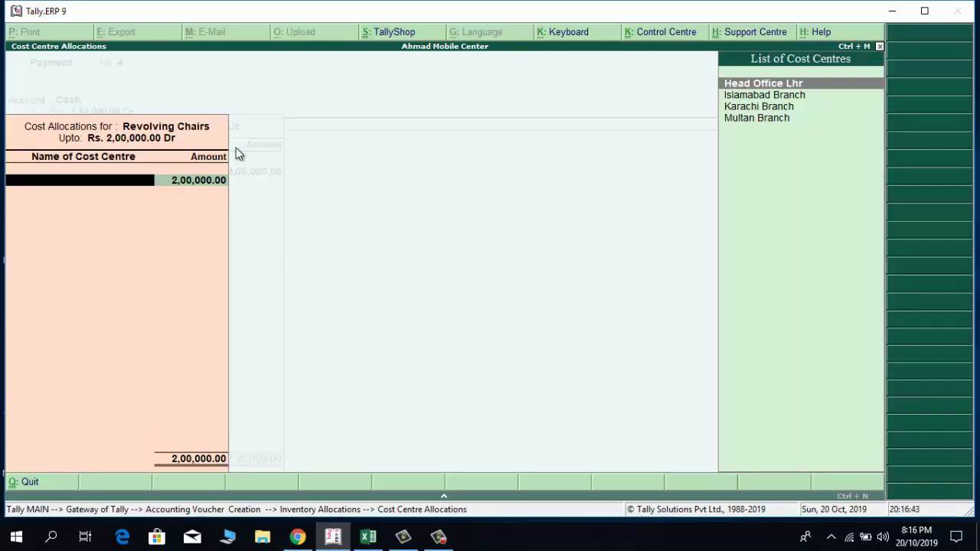
key(Return)
text(5)
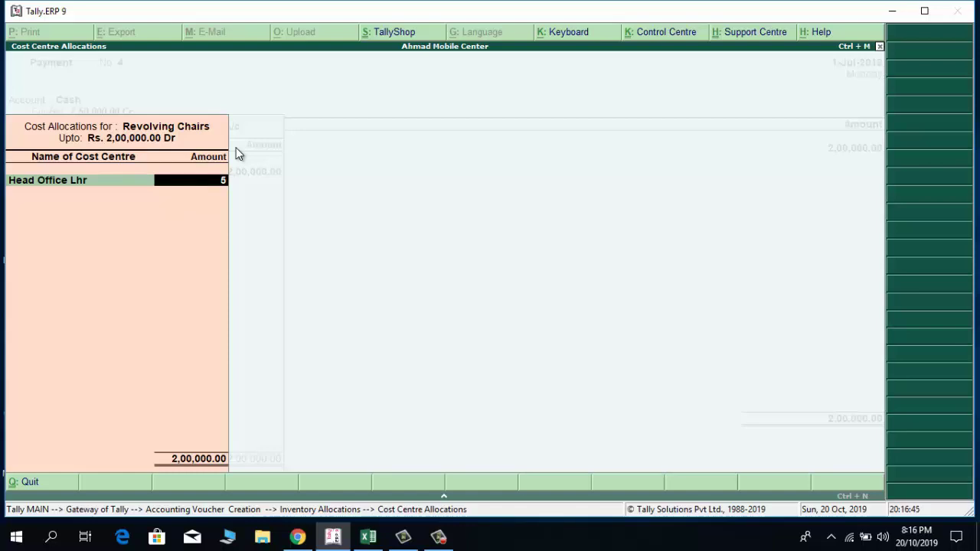
text(0,000)
key(Return)
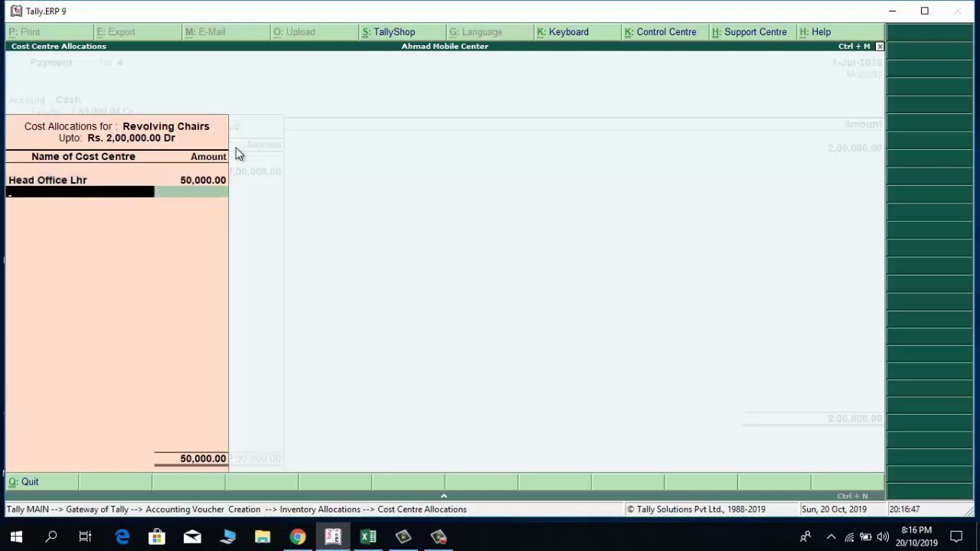
text(Is)
key(Return)
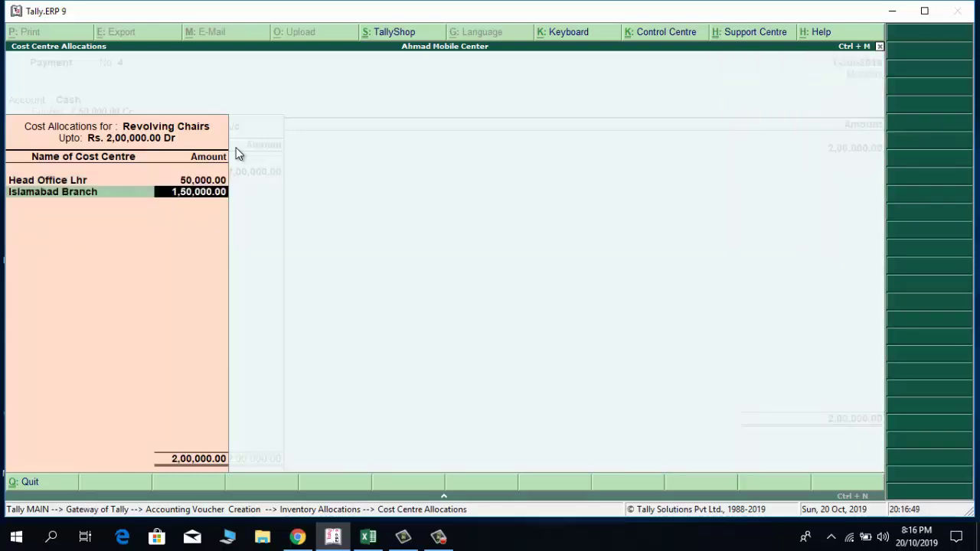
text(50000)
key(Return)
Allocate 50,000 of the Revolving Chairs cost to Karachi Branch and the remaining 50,000 to Multan Branch
text(Karachi Branch)
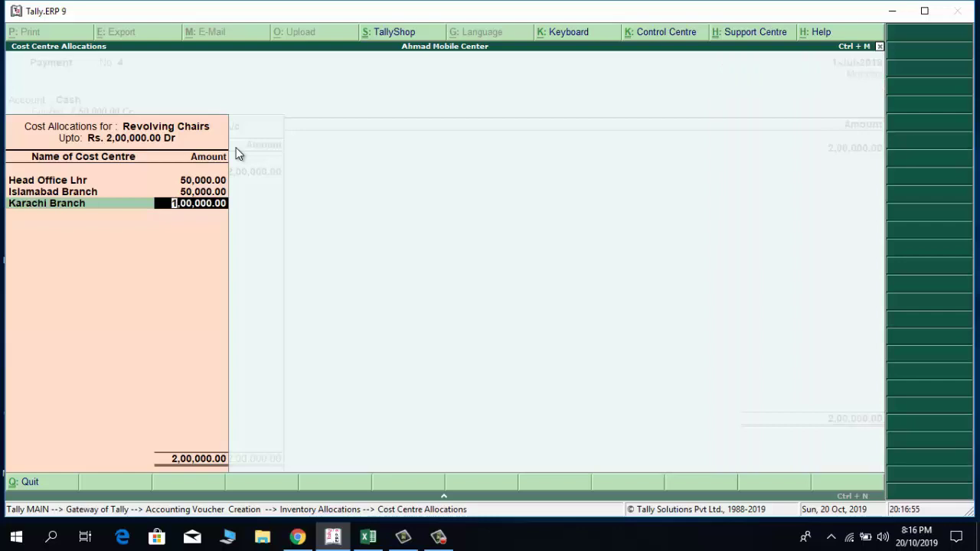
text(50,000)
key(Return)
text(Mu)
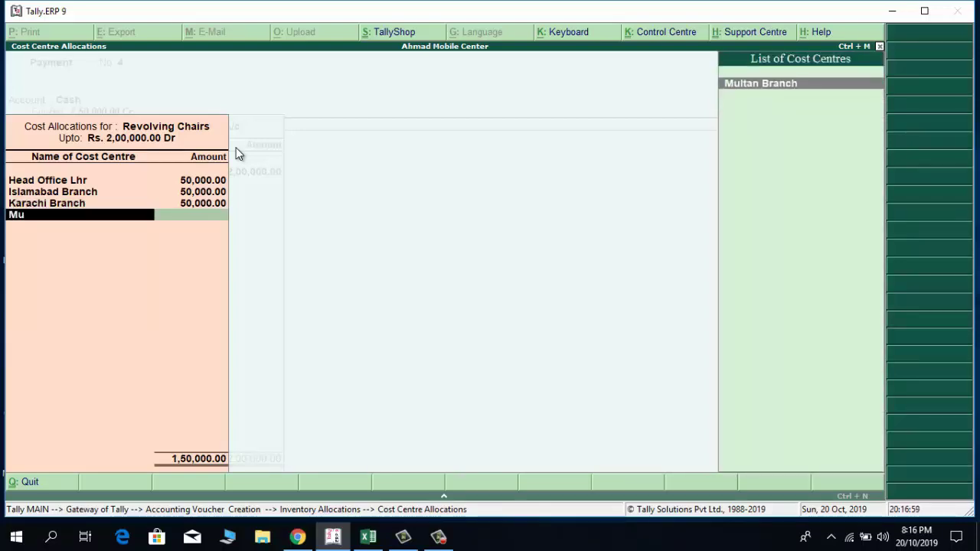
key(Return)
key(Return)
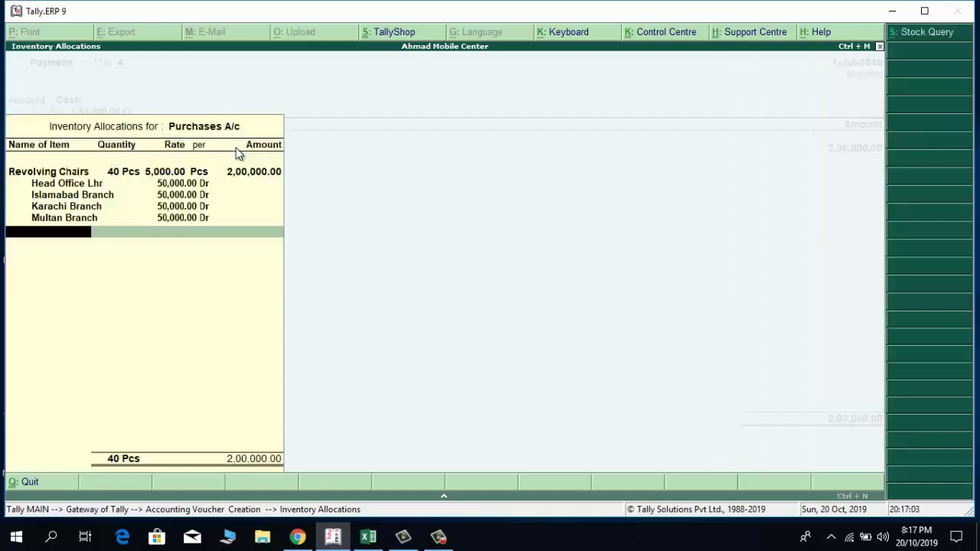
Add Computer Table as the second purchased item with order number Not Applicable
text(T)
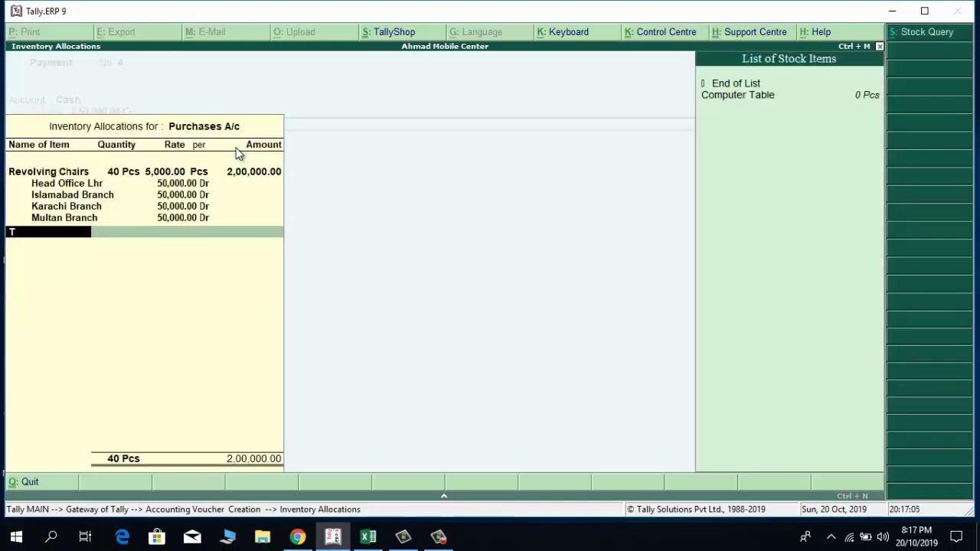
key(Return)
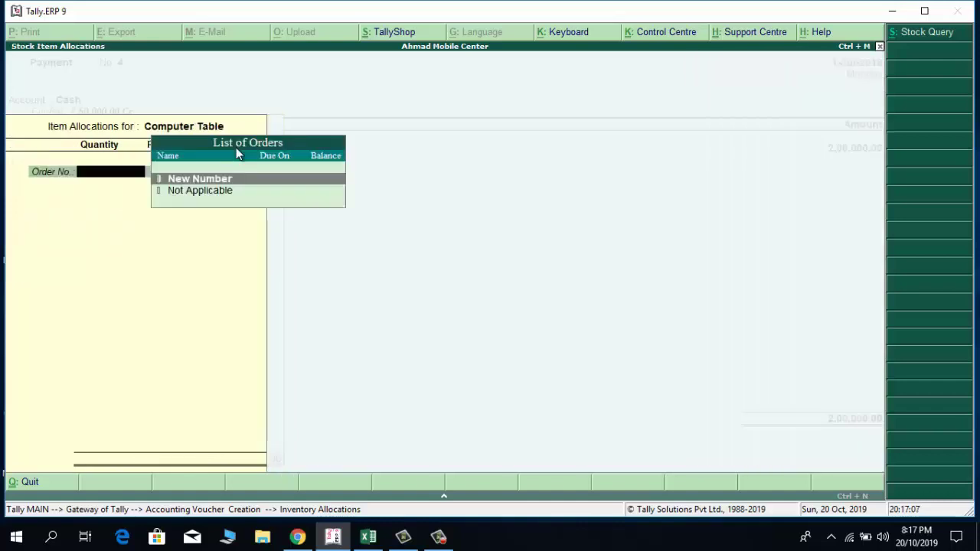
key(Down)
key(Return)
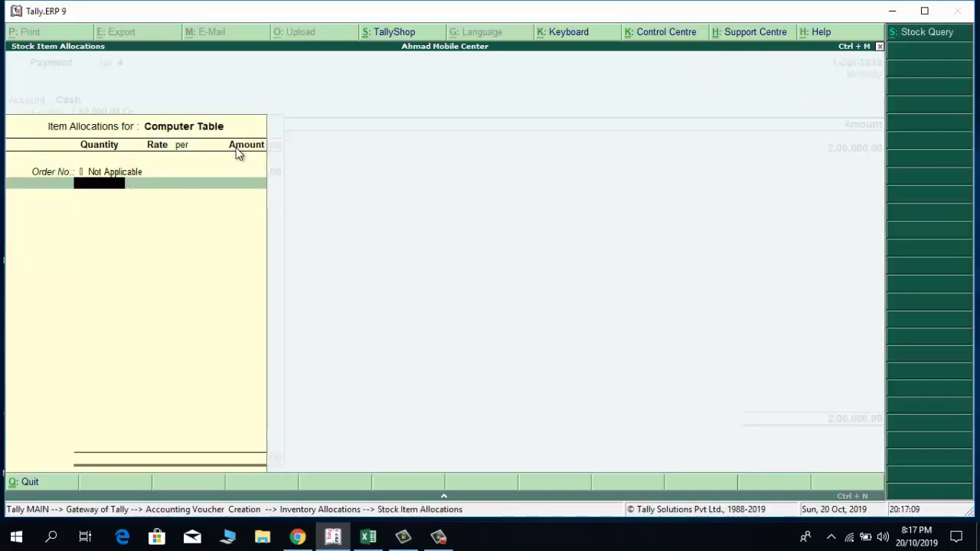
Enter 40 Pcs of Computer Table at a rate of 20,000.00 per piece and proceed to its cost centre allocation
text(10)
key(BackSpace)
key(BackSpace)
text(40)
key(Return)
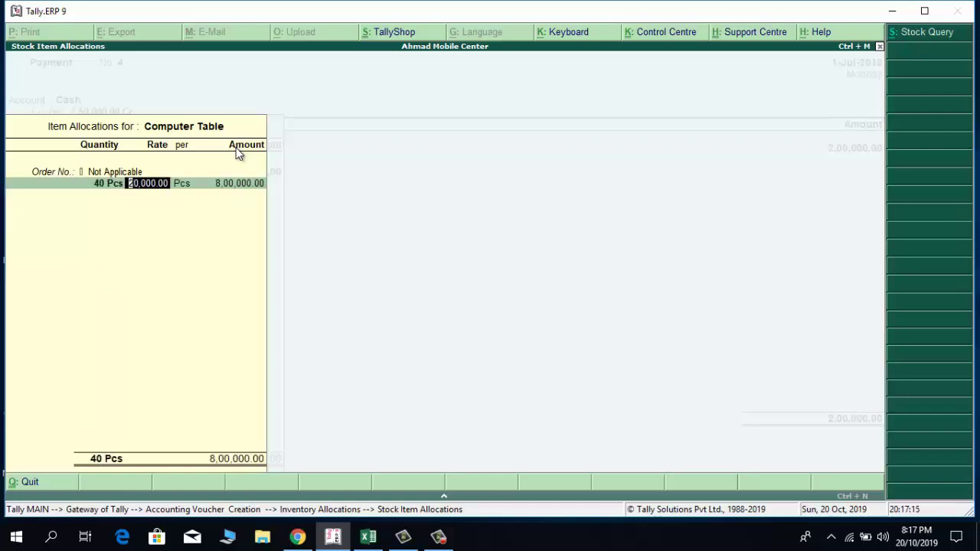
key(Return)
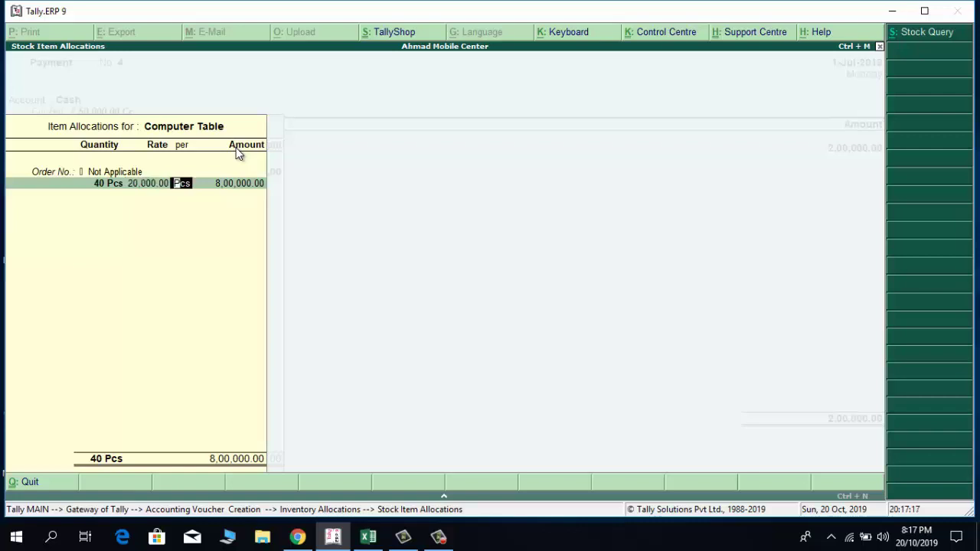
key(Return)
key(Return)
key(Return)
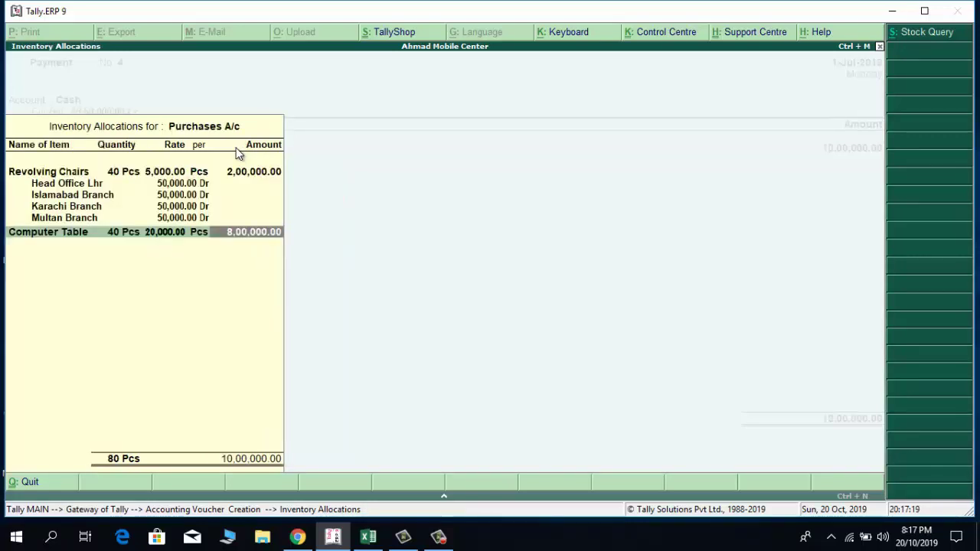
key(Return)
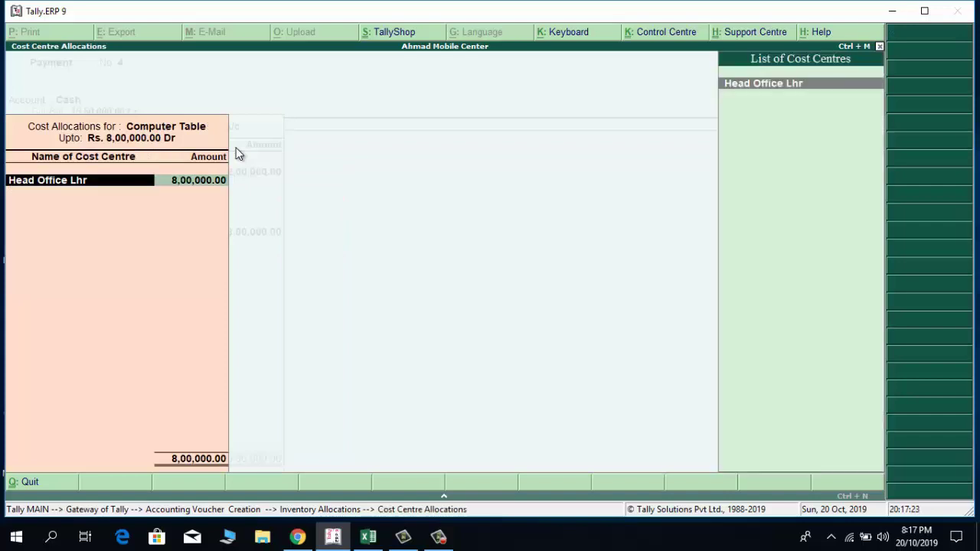
Allocate 2,00,000 of the Computer Table cost to Head Office Lhr and 2,00,000 to Islamabad Branch
key(Return)
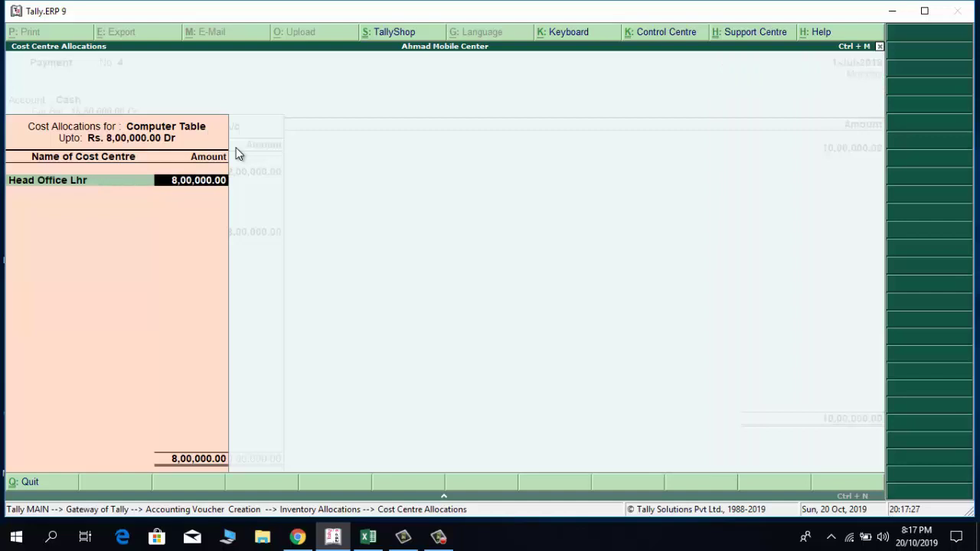
text(200000)
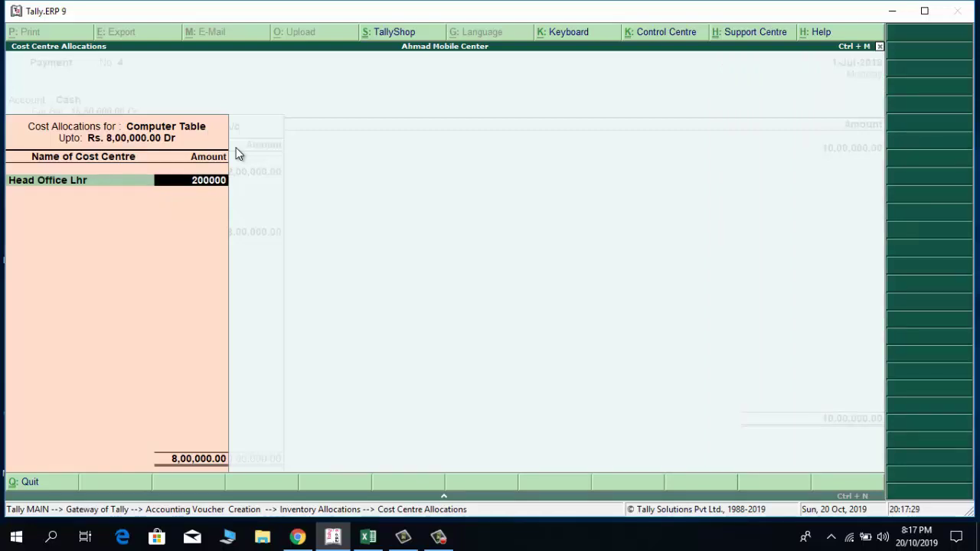
key(Return)
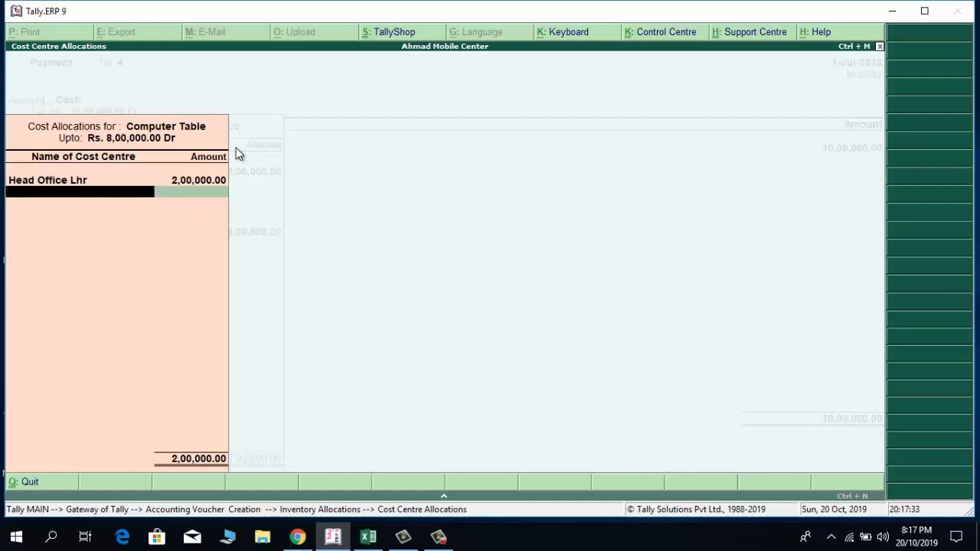
text(Is)
key(Return)
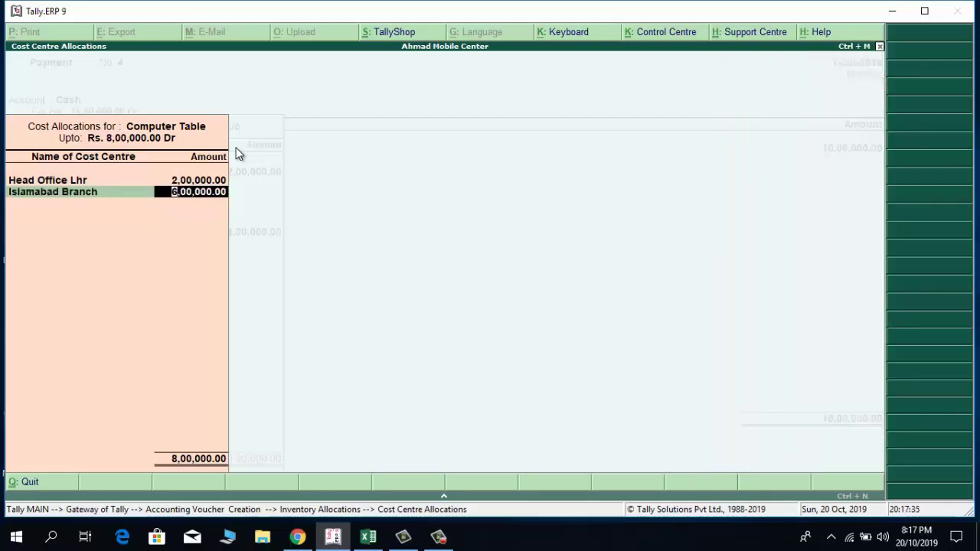
text(200000)
key(Return)
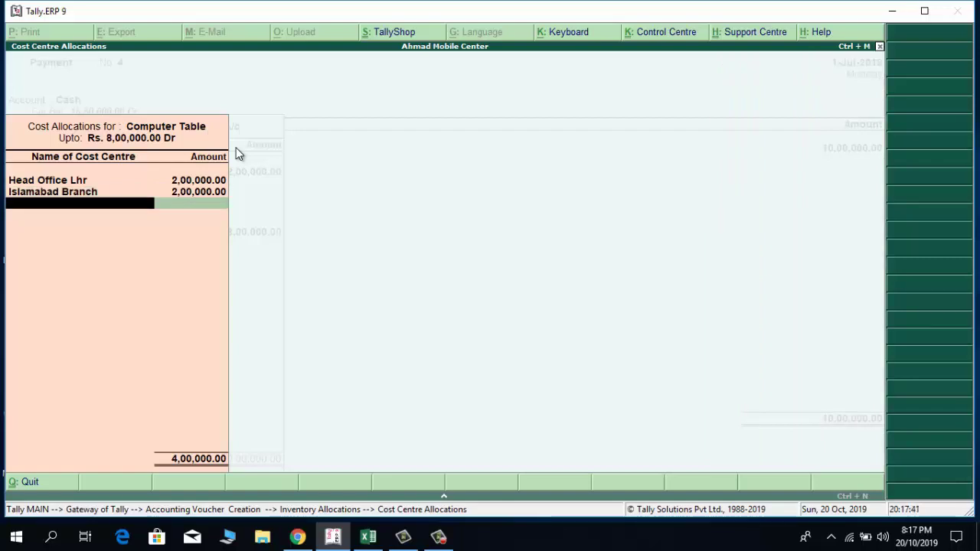
Allocate 2,00,000 of the Computer Table cost to Karachi Branch and the remaining 2,00,000 to Multan Branch
text(K)
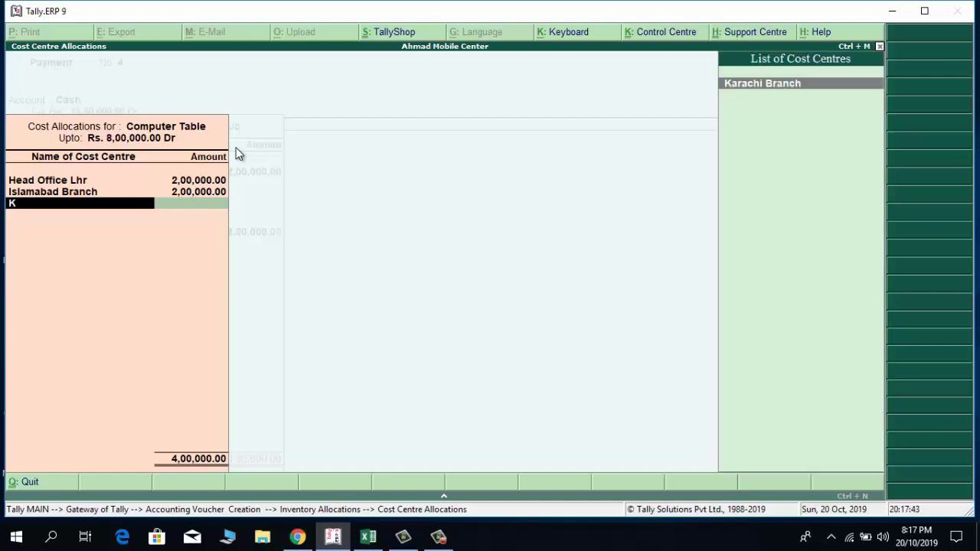
text(a)
key(Return)
key(BackSpace)
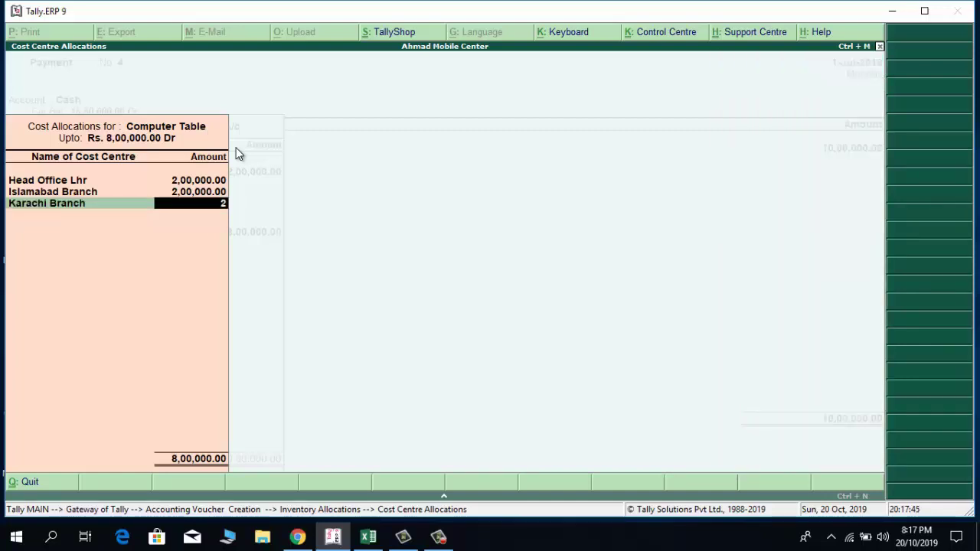
text(200000)
key(Return)
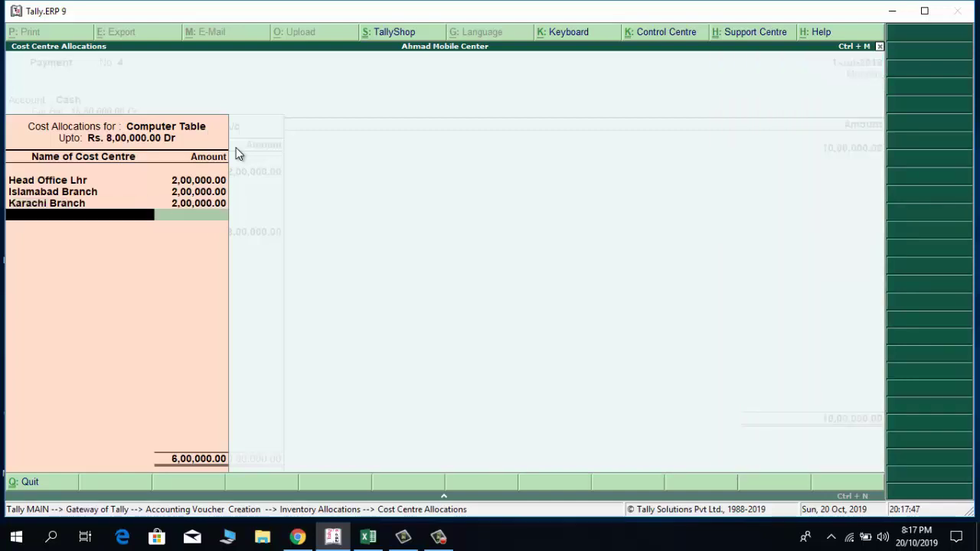
text(Mu)
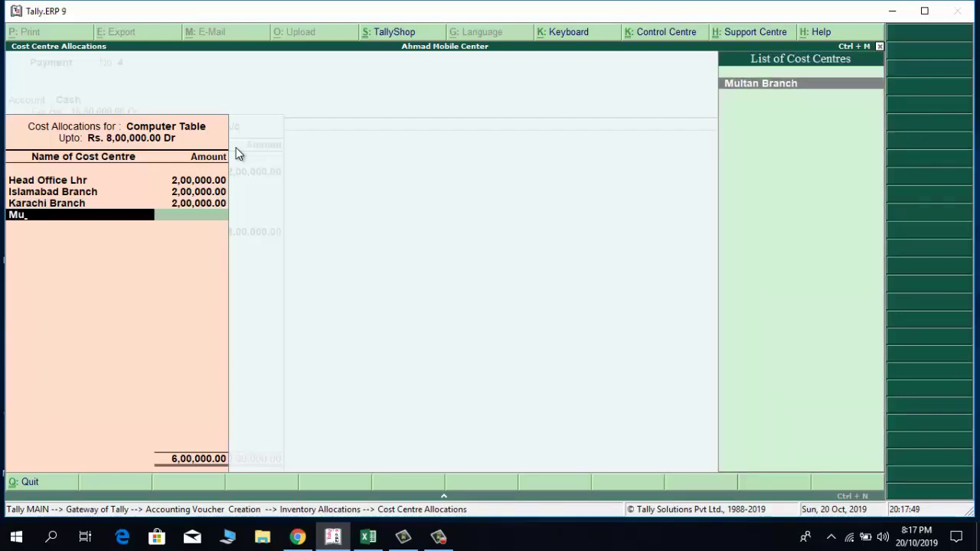
key(Return)
key(Return)
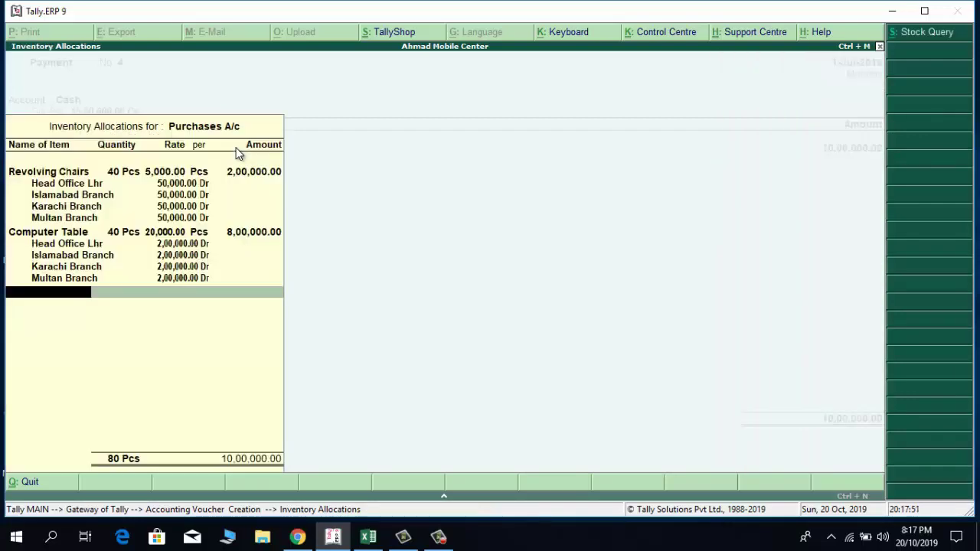
End the item and ledger lists and enter the narration "Chairs & Tables" for the payment voucher
key(Return)
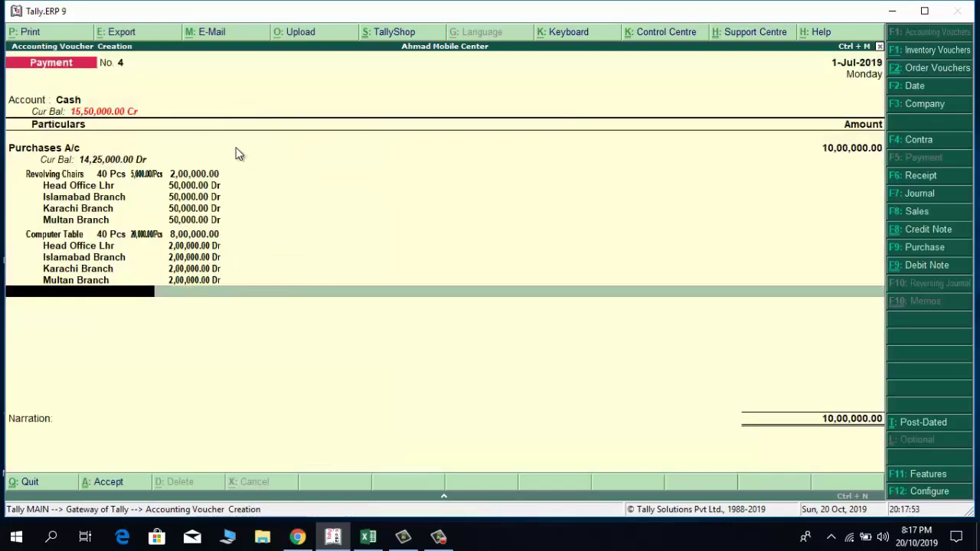
key(Return)
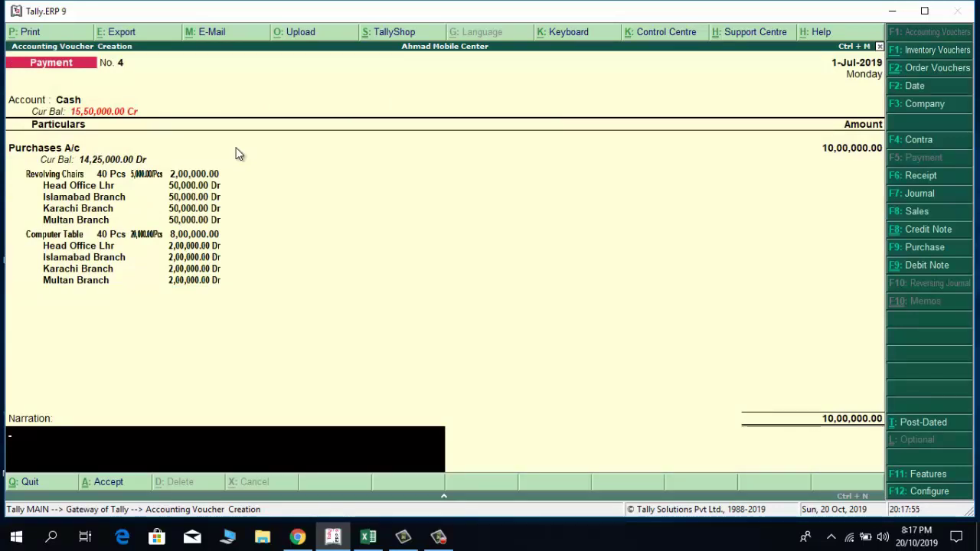
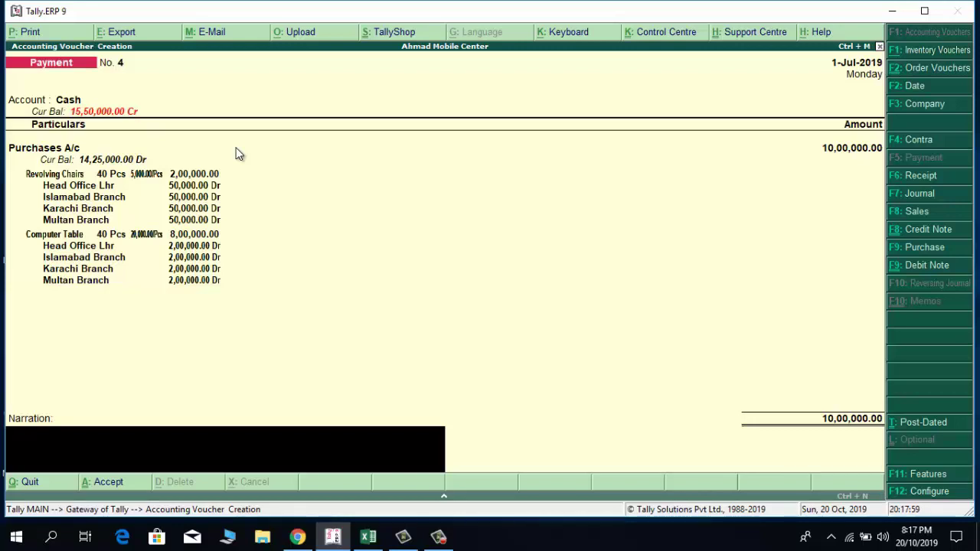
text(Chairs & Tables)
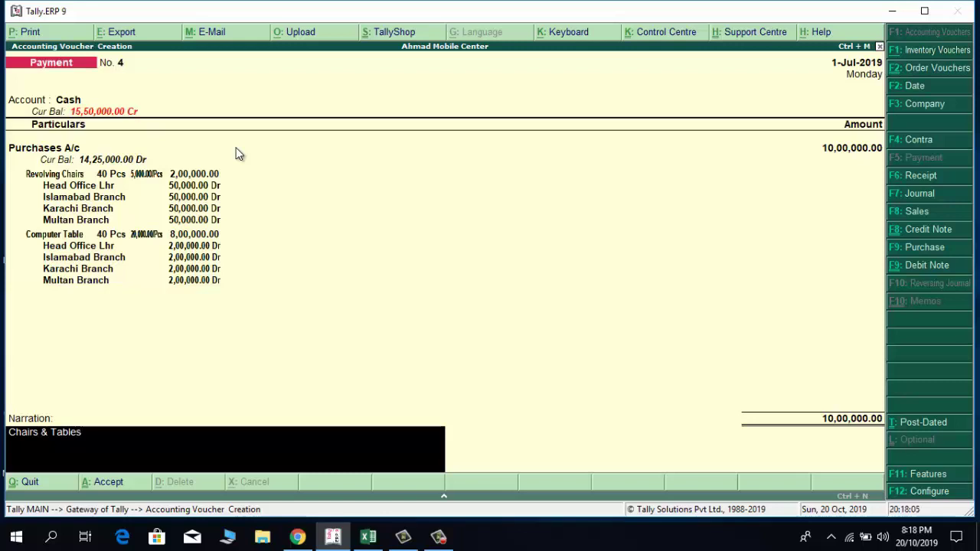
Complete the narration as "Chairs & Tables Purchase for H.O & Branch Offices for Sales", accept the payment voucher and leave payment entry
text( Purcha)
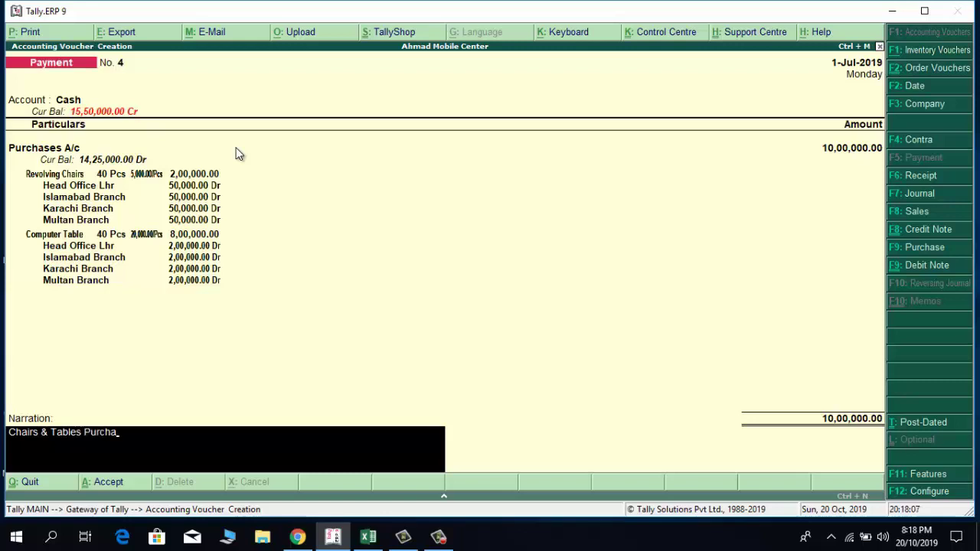
text(se for H.O & Branch Off)
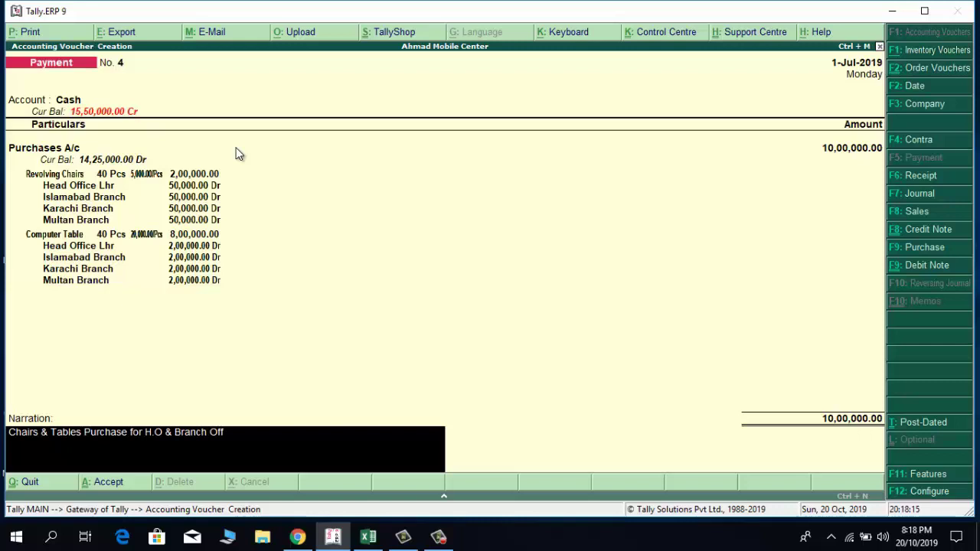
text(ices fo)
text(r)
key(BackSpace)
text(s for S)
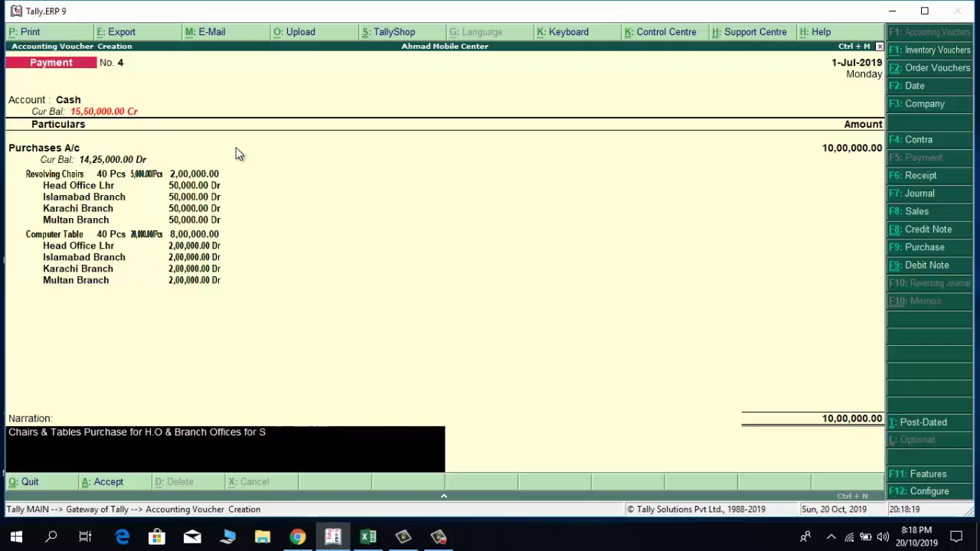
text(ales)
key(Return)
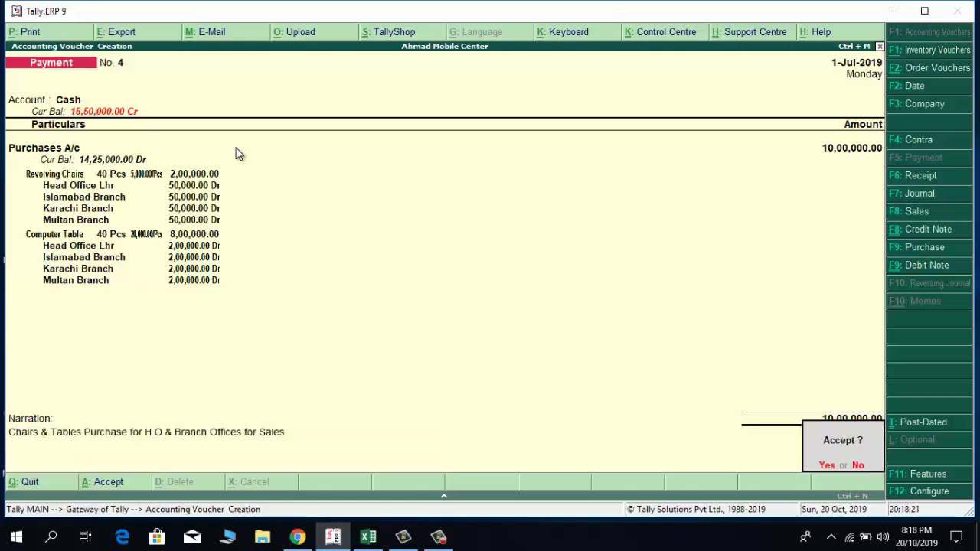
key(Return)
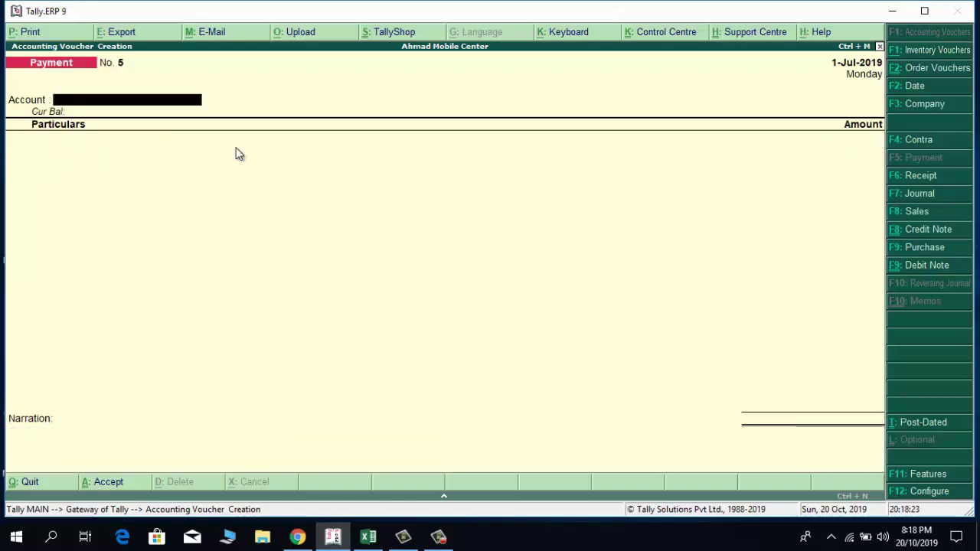
key(Escape)
key(Return)
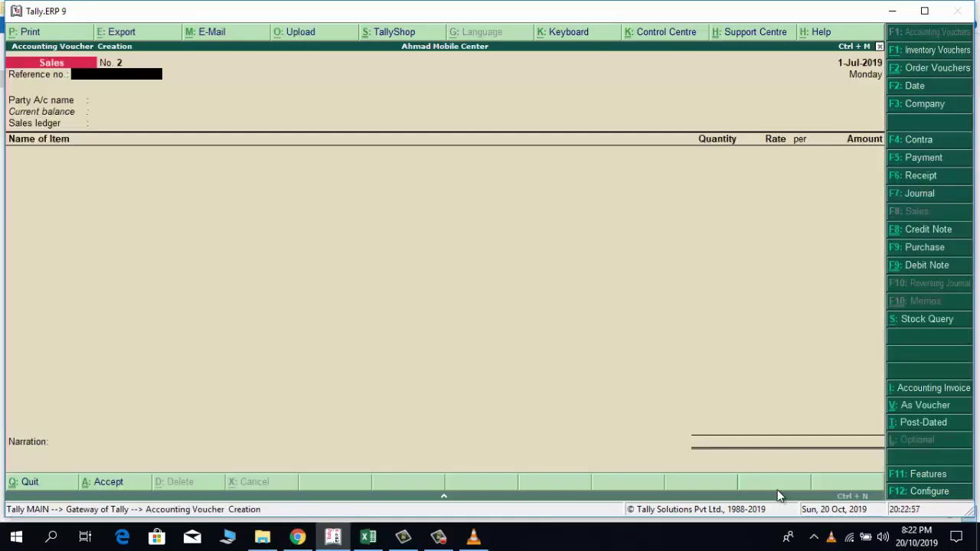
Start a receipt voucher with Cash as the account and Sales A/c as the particulars ledger
click(916, 175)
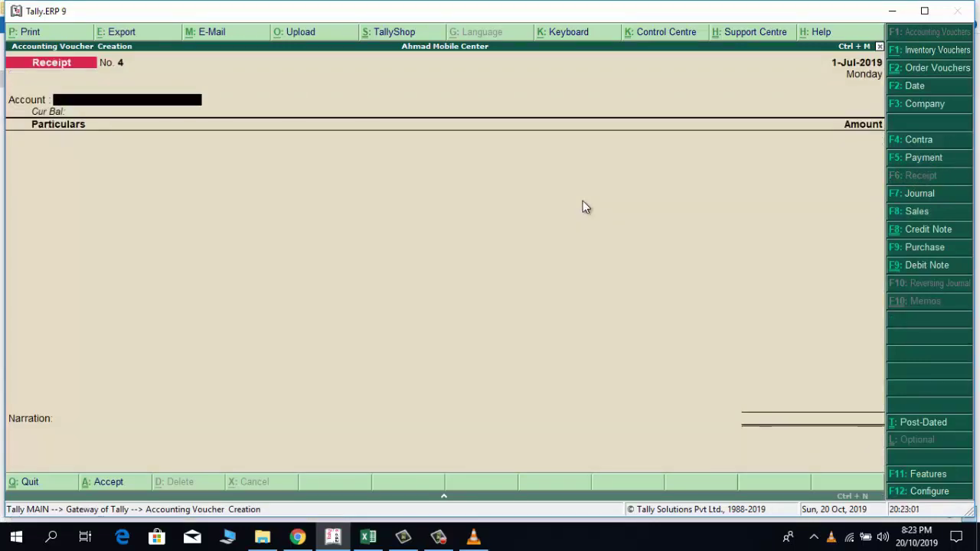
text(Ca)
key(Return)
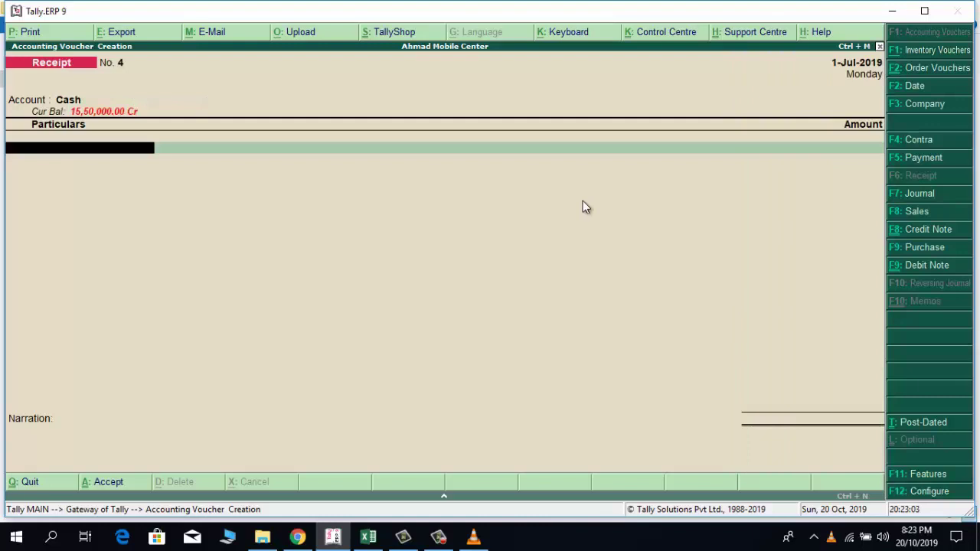
text(Sa)
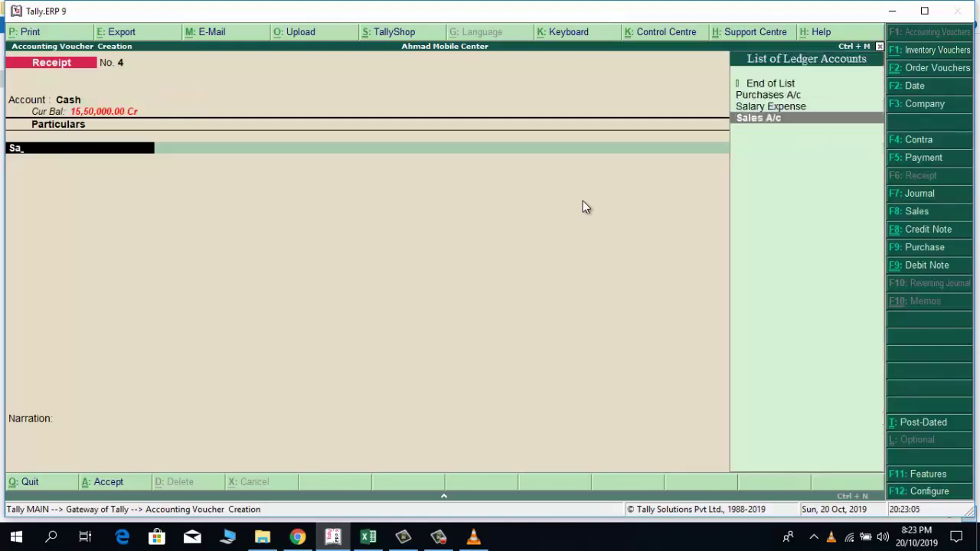
key(Return)
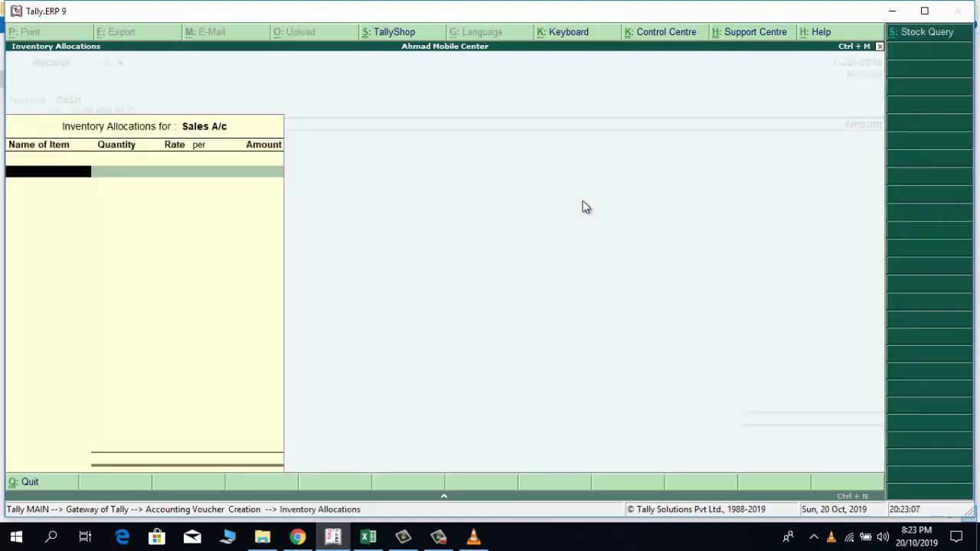
Enter the sale of 40 Pcs of Computer Table at 40,000.00 per piece with the order number Not Applicable, and proceed to its cost centre allocation
text(T)
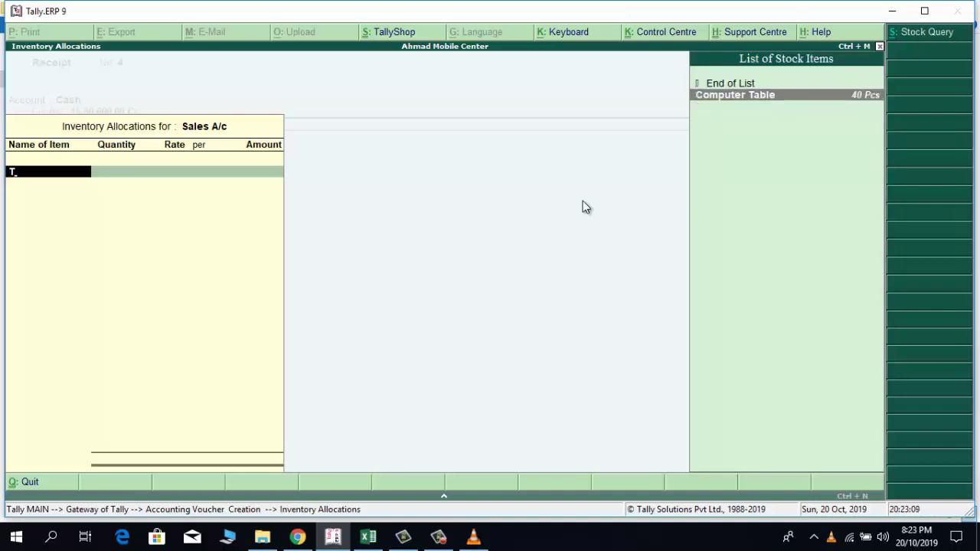
key(Return)
key(Down)
key(Return)
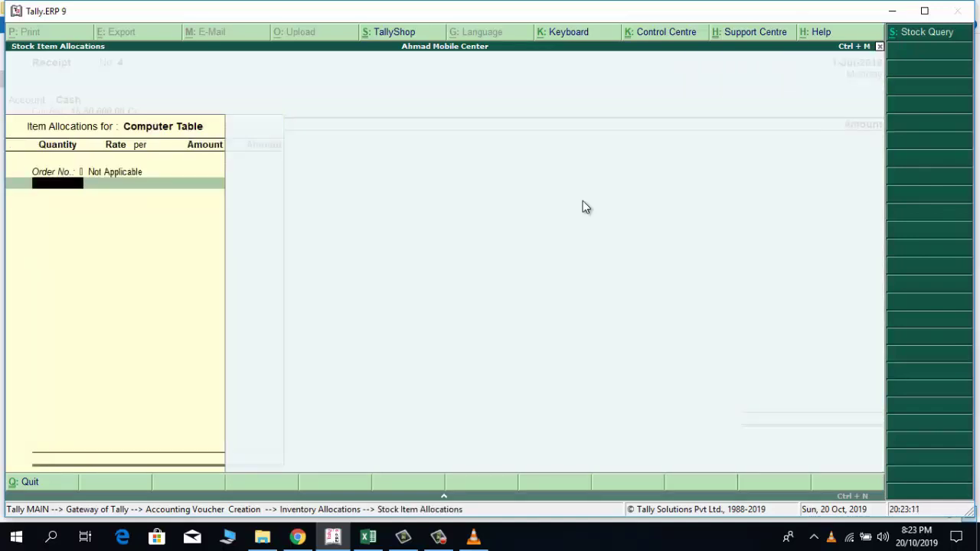
text(40)
key(Return)
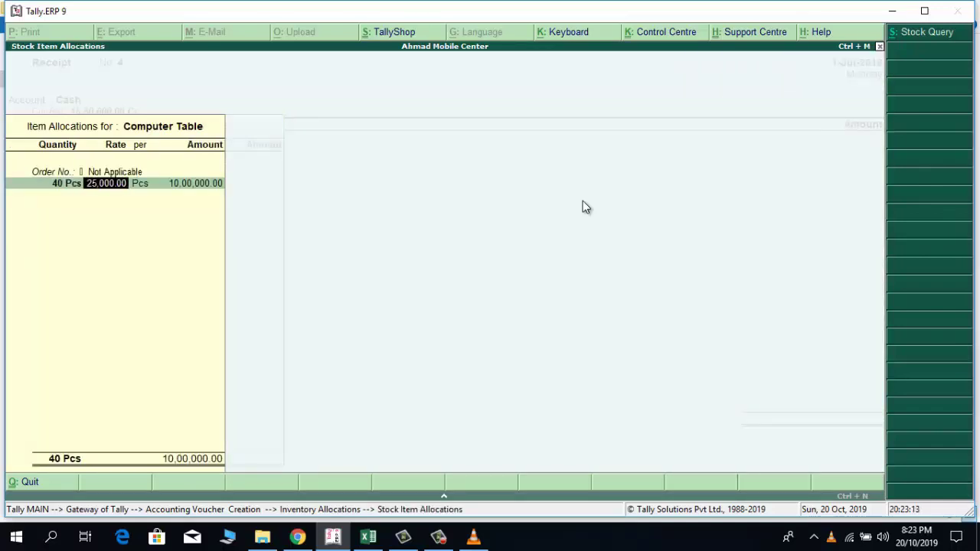
text(40000)
key(Return)
key(Return)
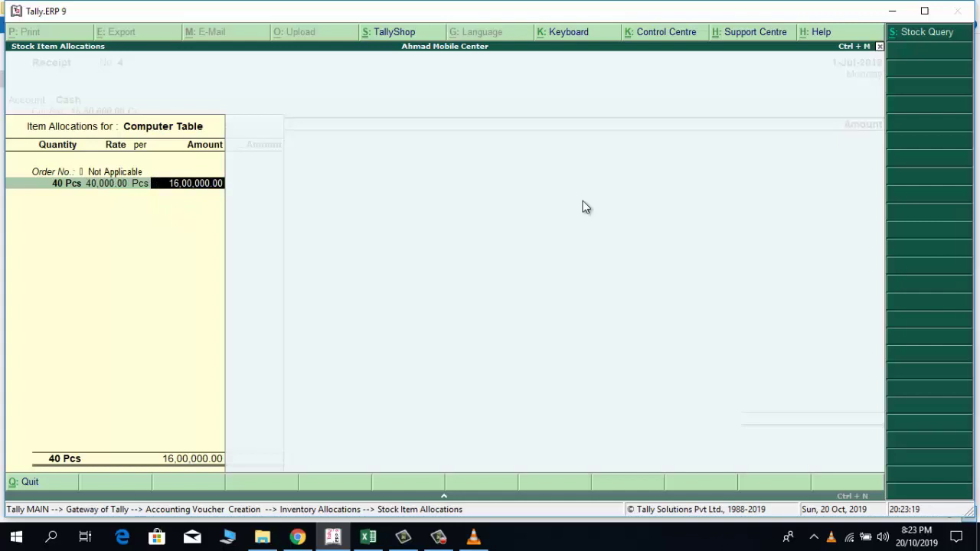
key(Return)
key(Return)
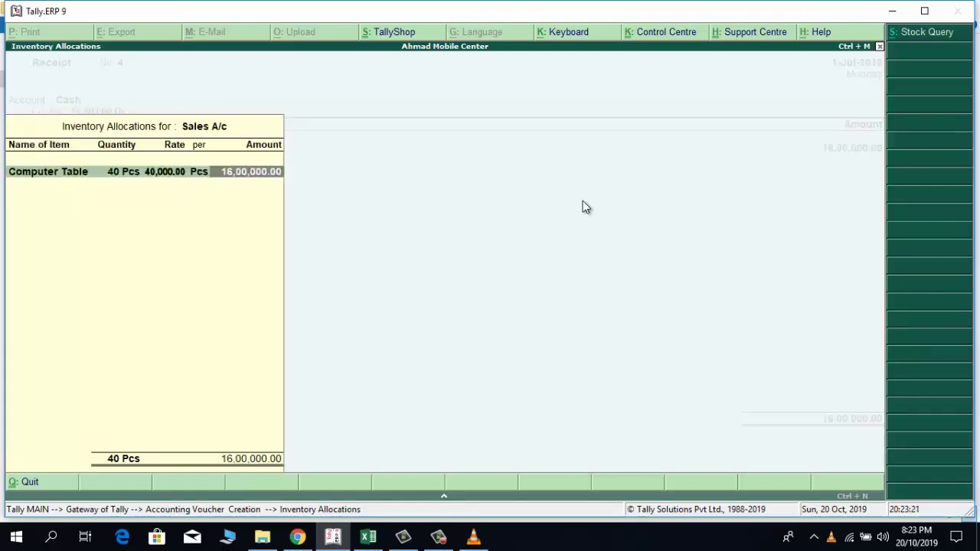
key(Return)
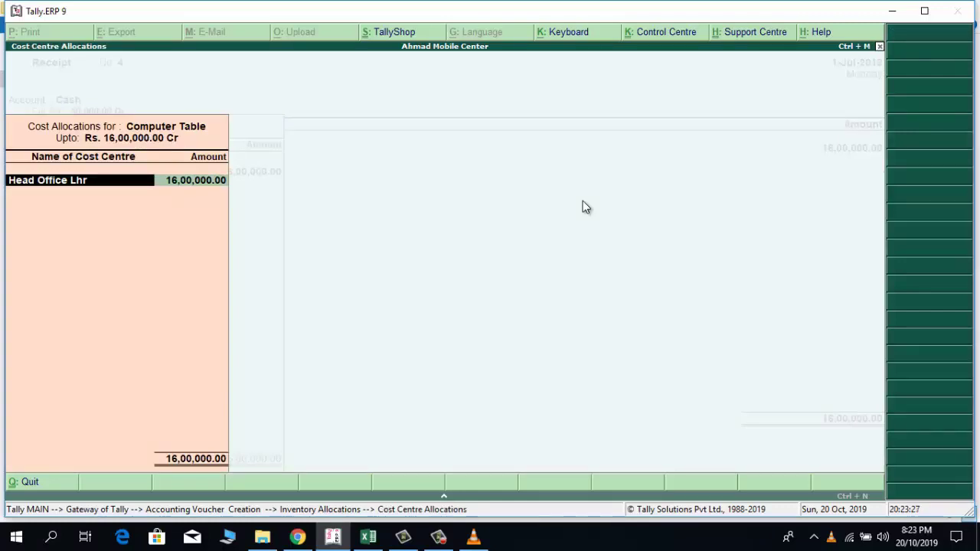
Allocate 4,00,000 of the Computer Table sale to Head Office Lhr and 4,00,000 to Islamabad Branch
key(Return)
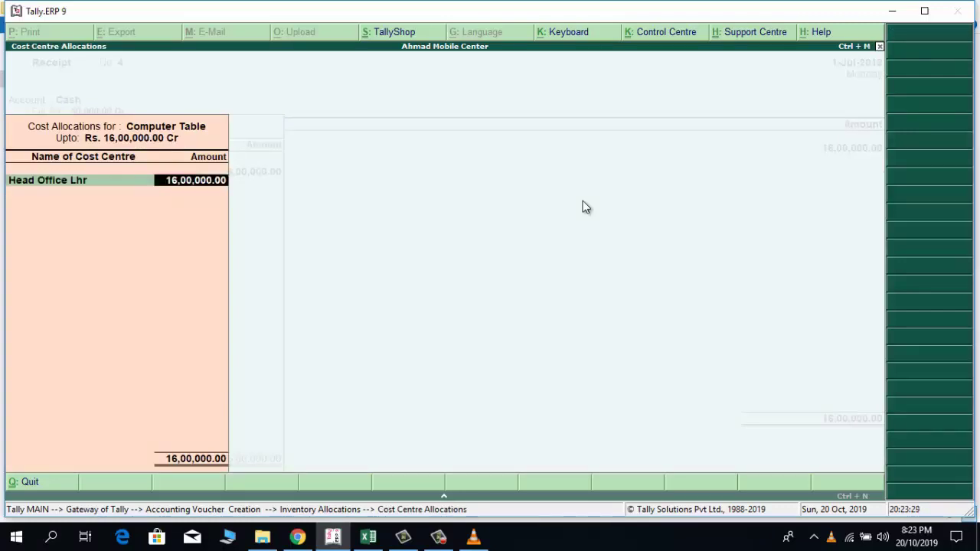
text(400000)
key(Return)
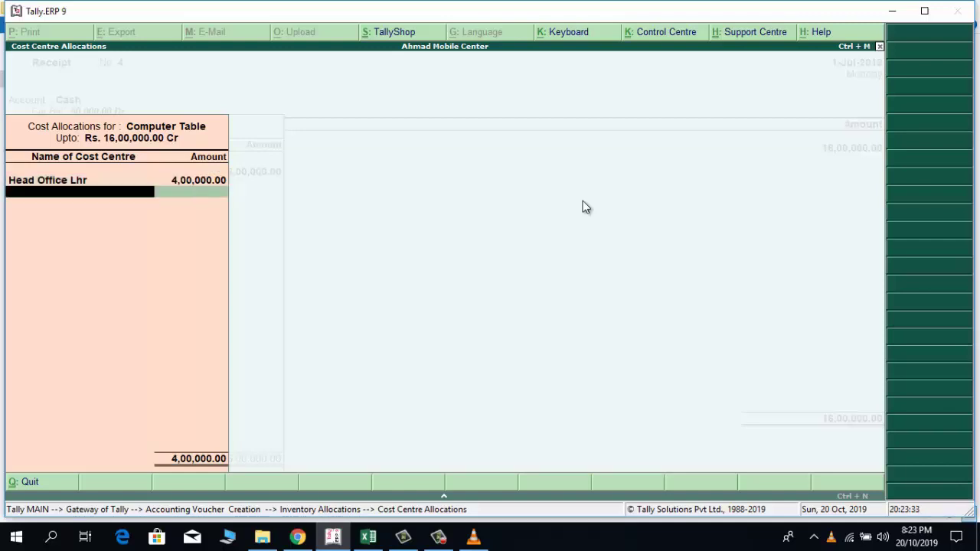
text(Is)
key(Return)
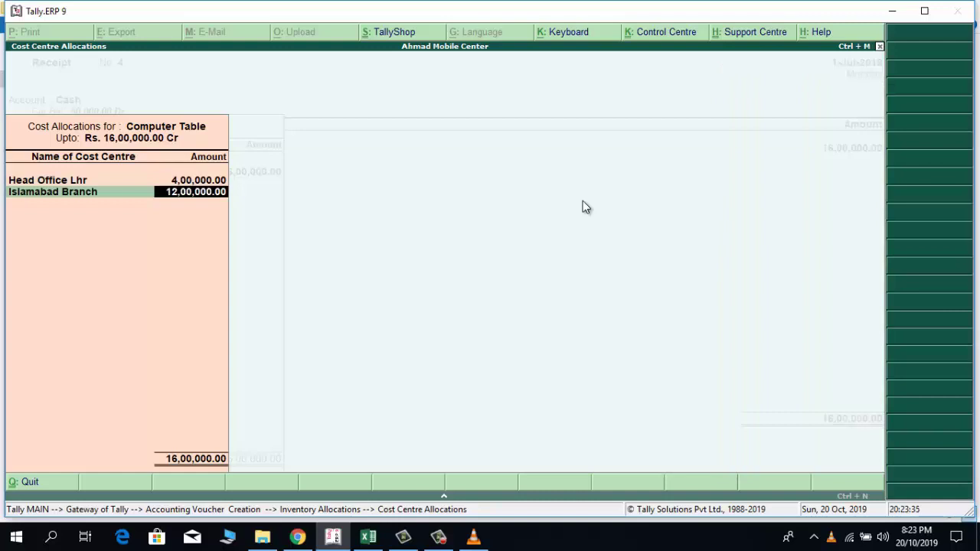
text(400000)
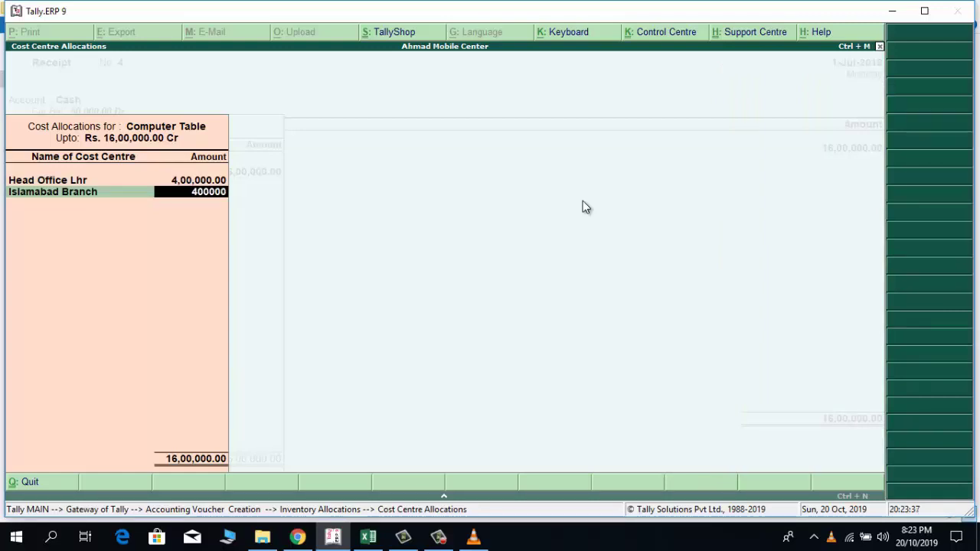
key(Return)
Allocate 4,00,000 of the Computer Table sale to Karachi Branch and the remaining 4,00,000 to Multan Branch
text(Ka)
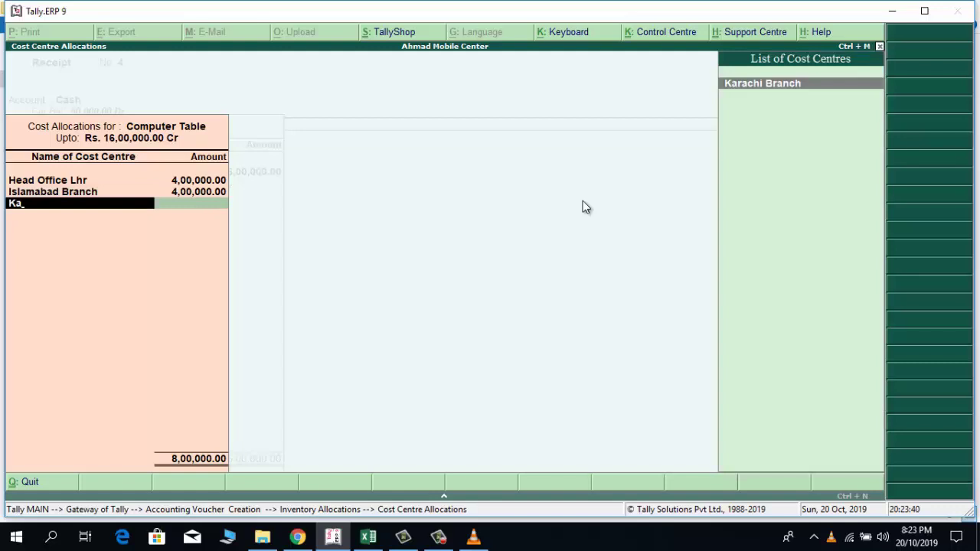
key(Return)
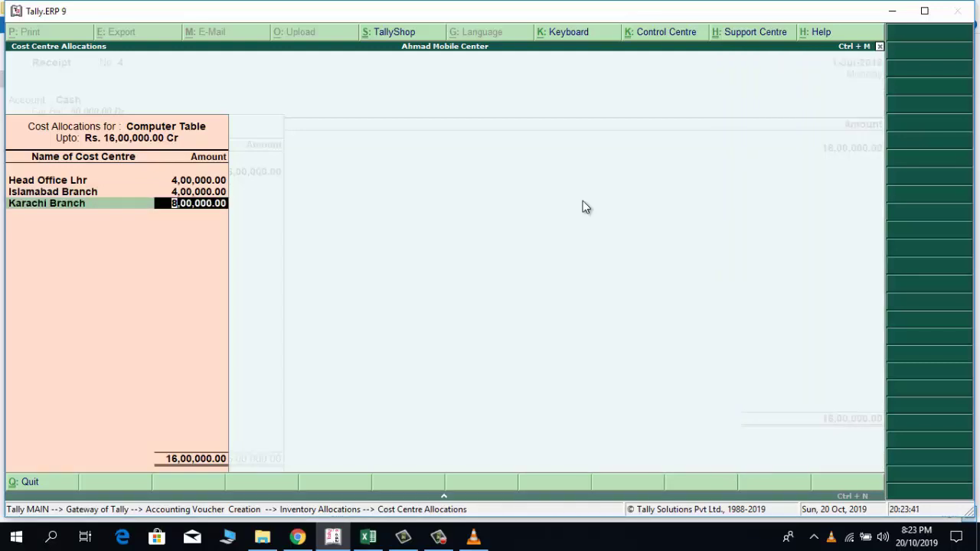
text(400000)
key(Return)
text(Mu)
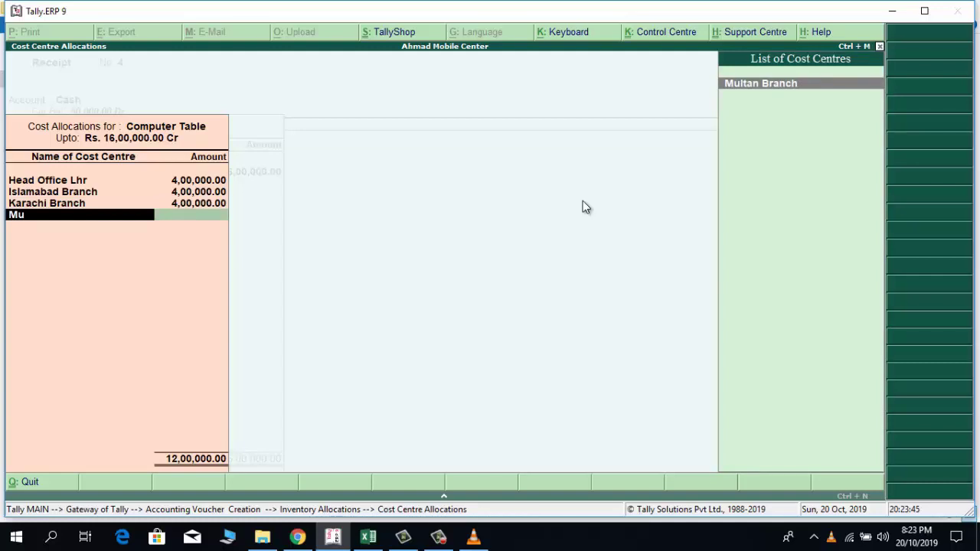
key(Return)
key(Return)
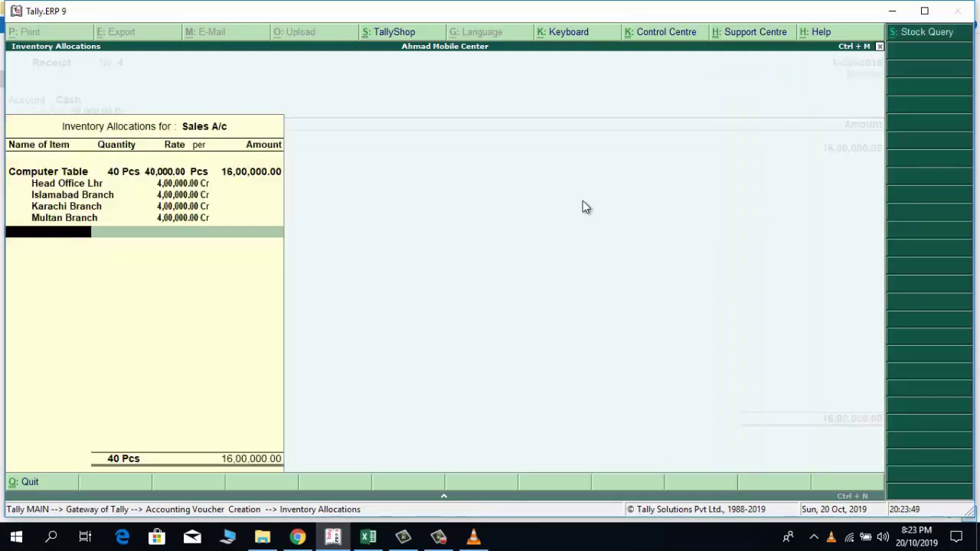
Add the sale of 40 Pcs of Revolving Chairs at 12,500.00 per piece with the order number Not Applicable, and proceed to its cost centre allocation
text(Re)
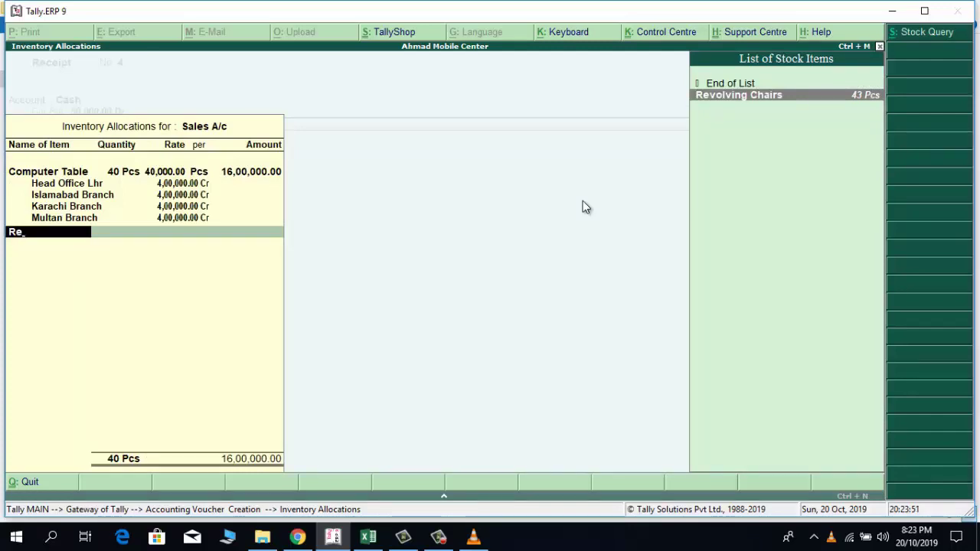
key(Return)
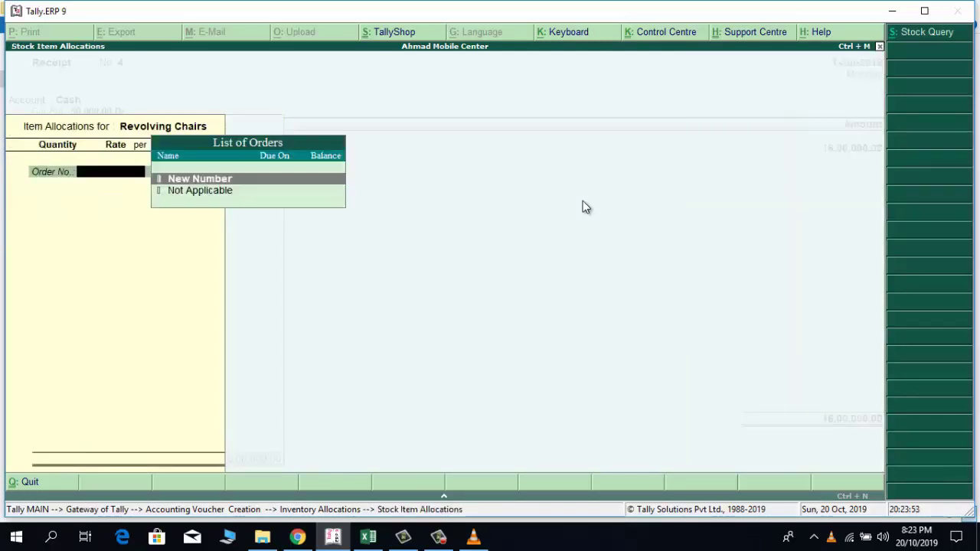
key(Down)
key(Return)
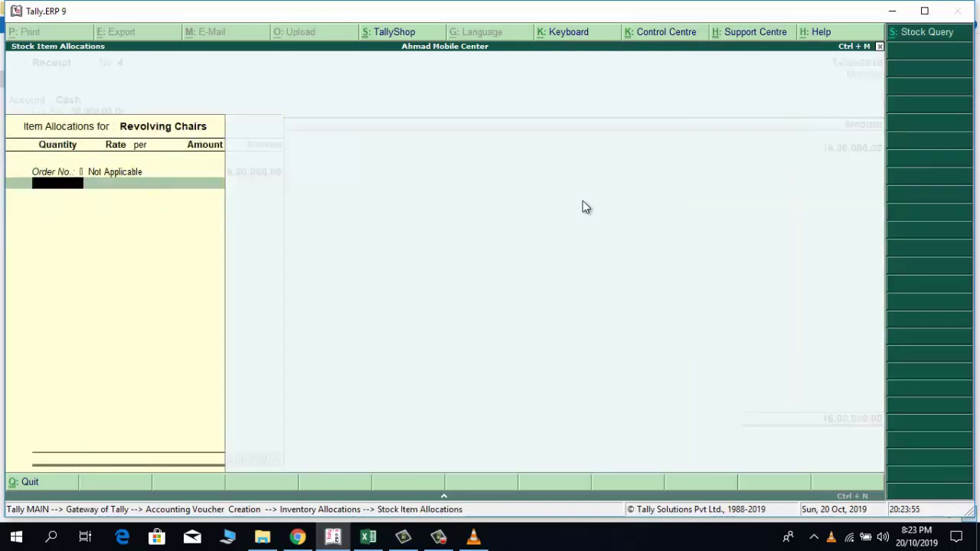
text(40)
key(Return)
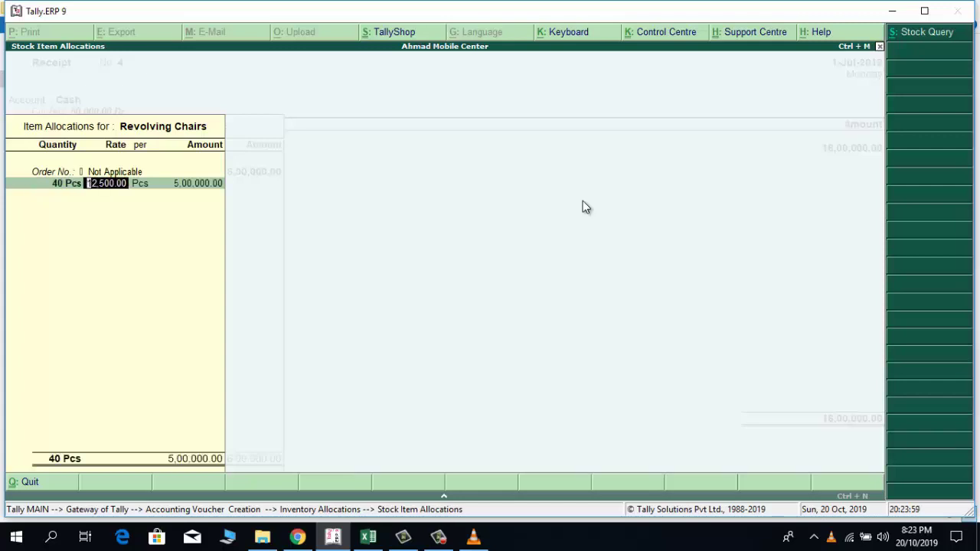
key(Return)
key(Return)
key(Return)
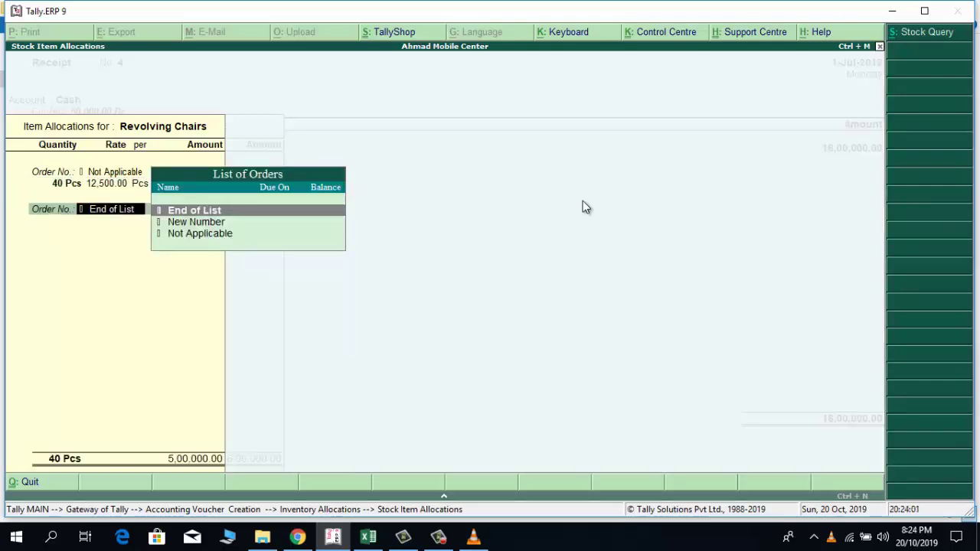
key(Return)
key(Return)
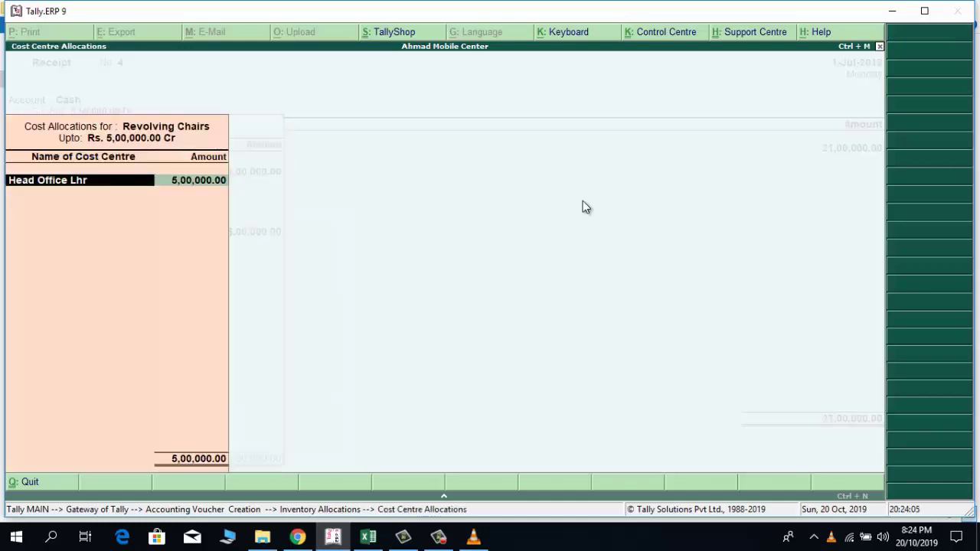
Allocate 1,25,000 of the Revolving Chairs sale to Head Office Lhr
key(Return)
text(120000)
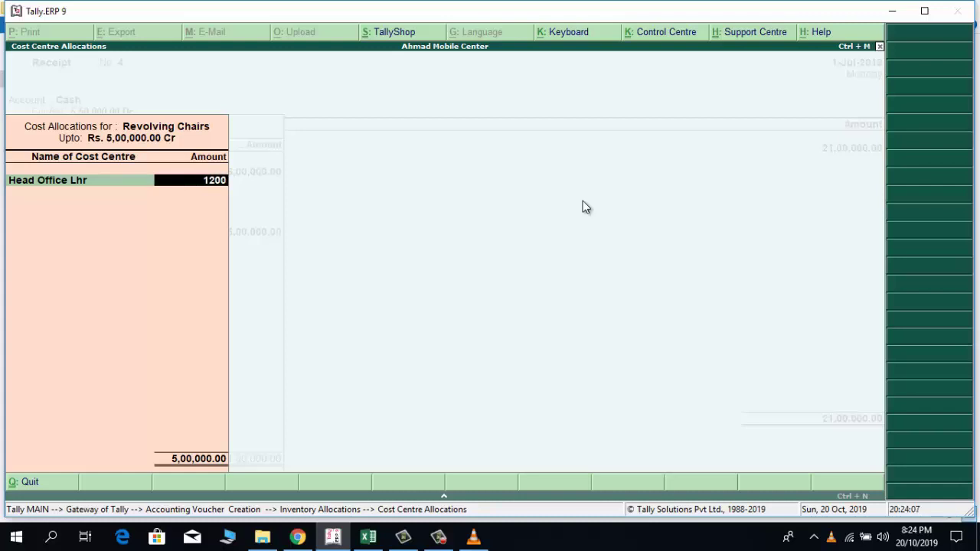
key(BackSpace)
key(BackSpace)
key(BackSpace)
key(BackSpace)
text(5000)
key(Return)
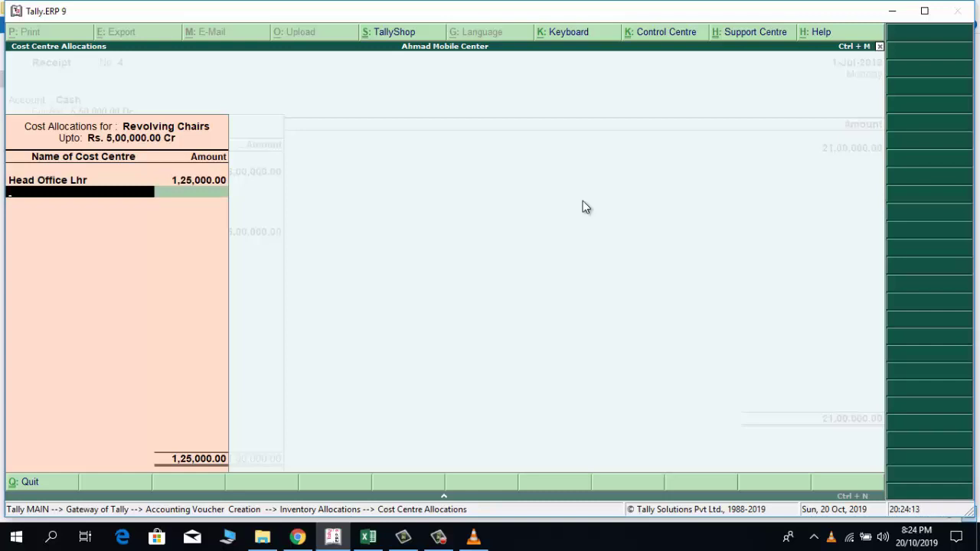
Allocate 1,25,000 of the Revolving Chairs sale to Islamabad Branch
text(is)
key(Return)
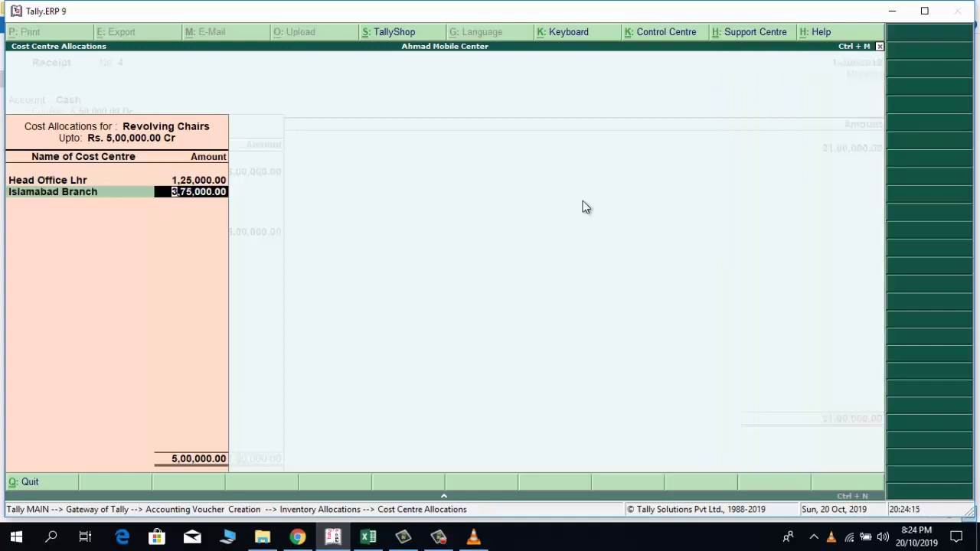
text(1,25,)
text(000)
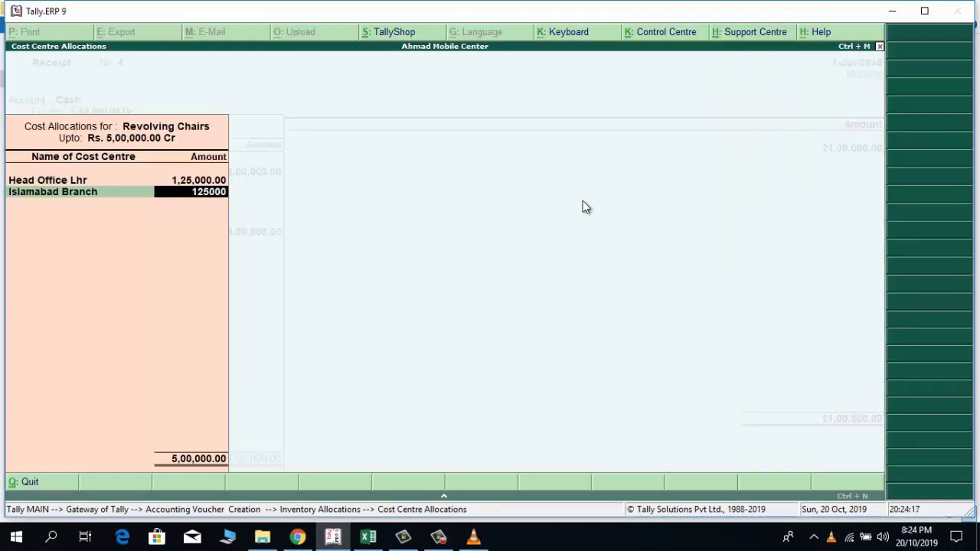
key(Return)
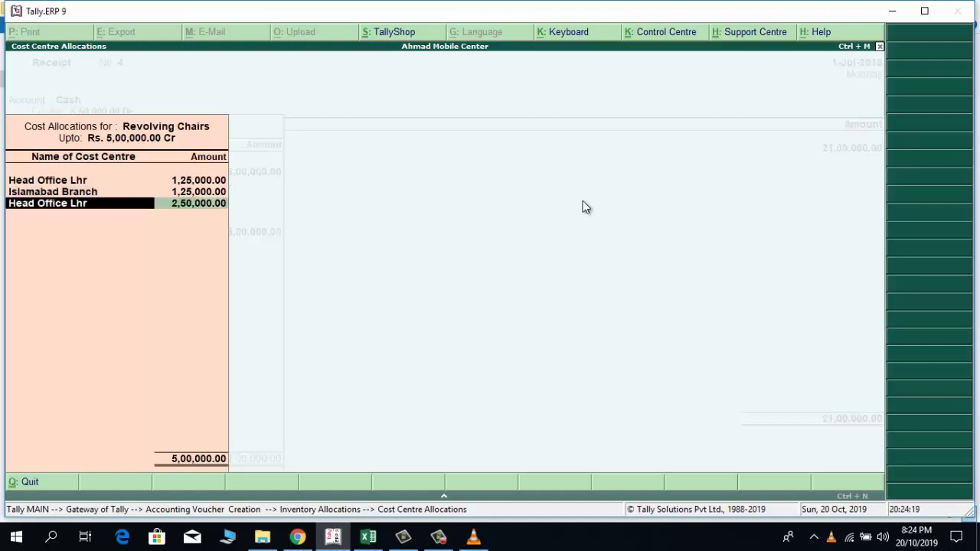
Allocate 1,25,000 of the Revolving Chairs sale to Karachi Branch and the remaining 1,25,000 to Multan Branch, completing the inventory allocations
text(k)
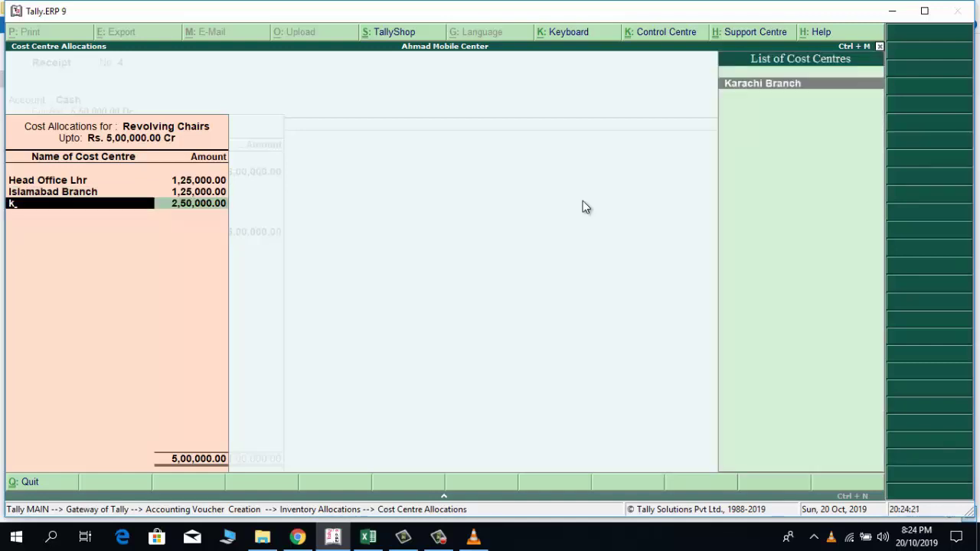
key(BackSpace)
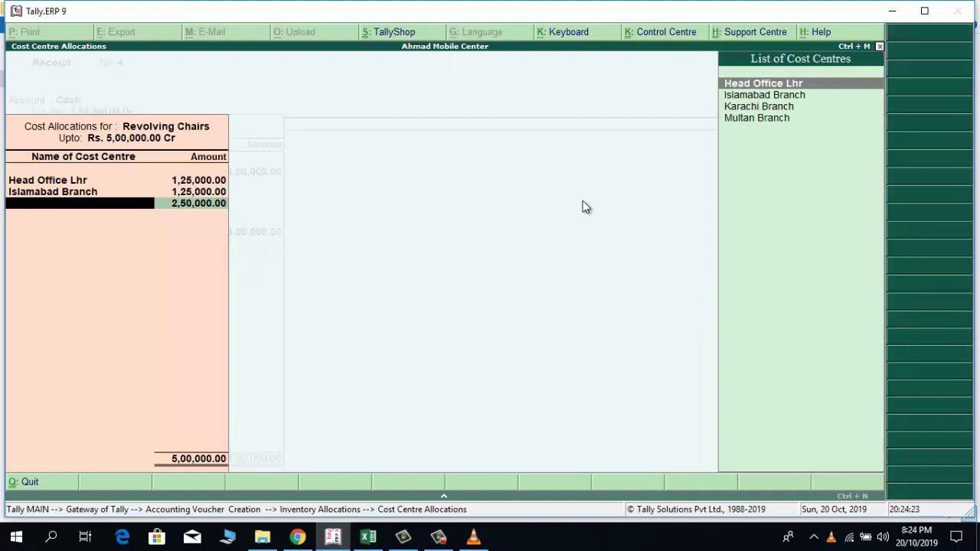
text(kar)
key(Return)
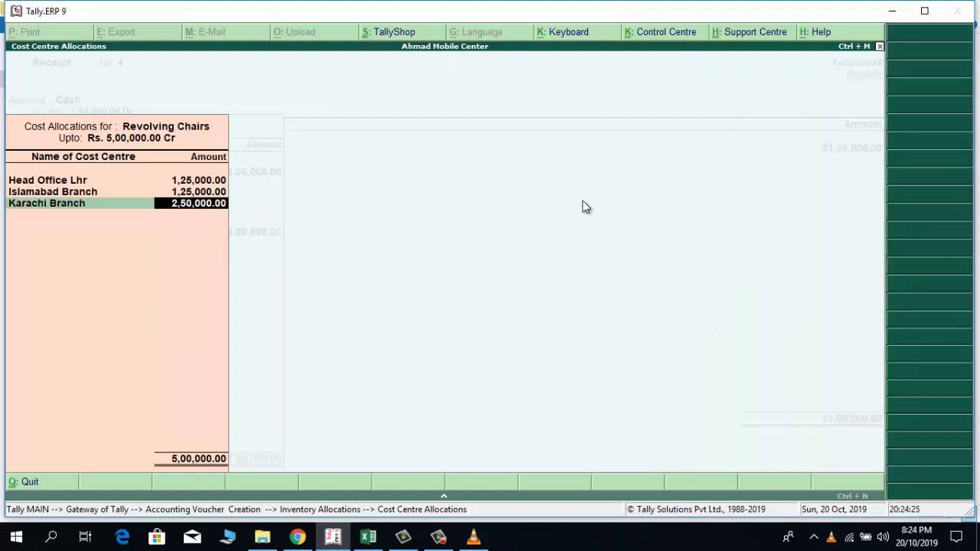
text(125000)
key(Return)
text(Mu)
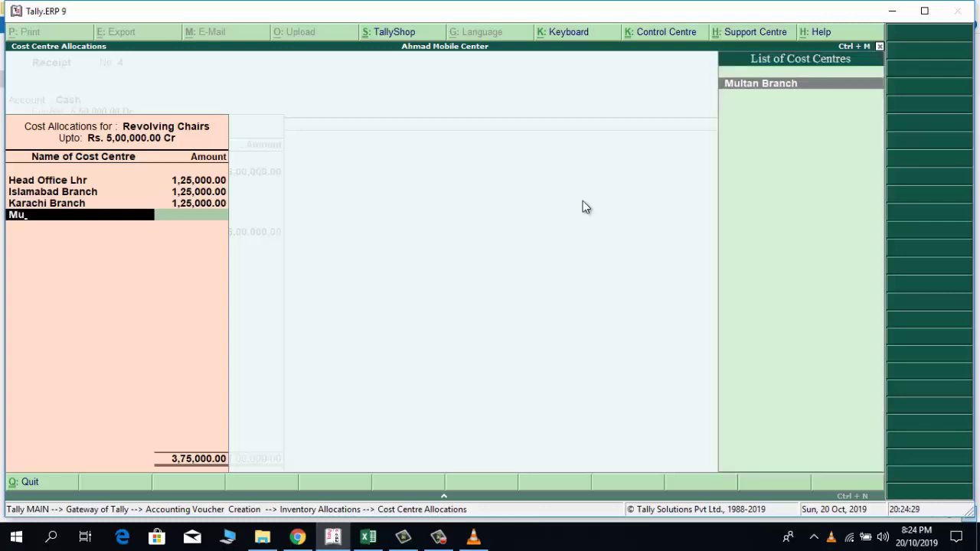
key(Return)
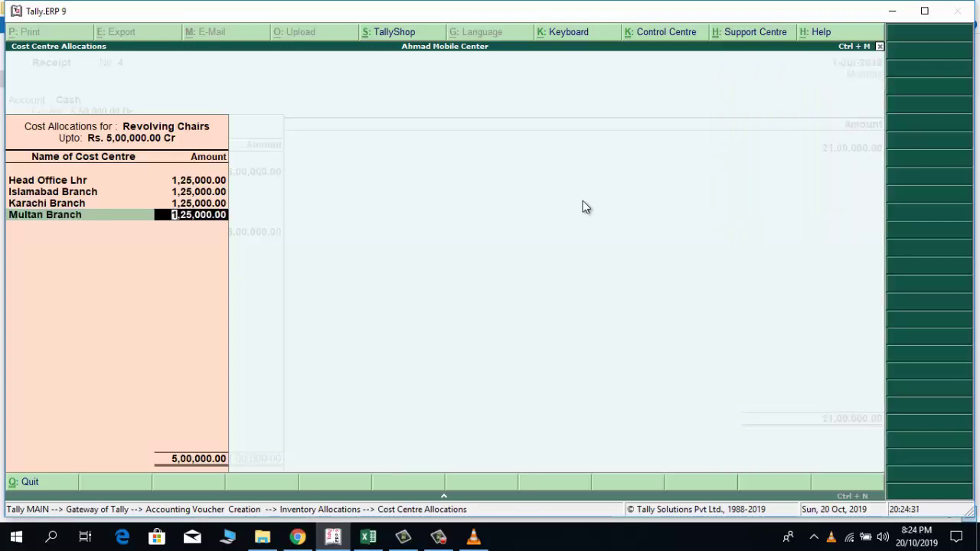
key(Return)
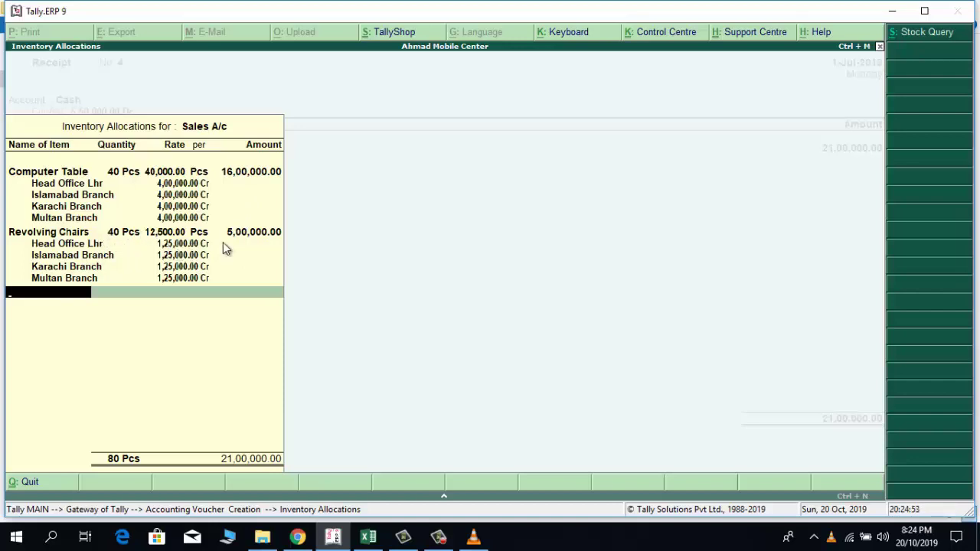
key(Return)
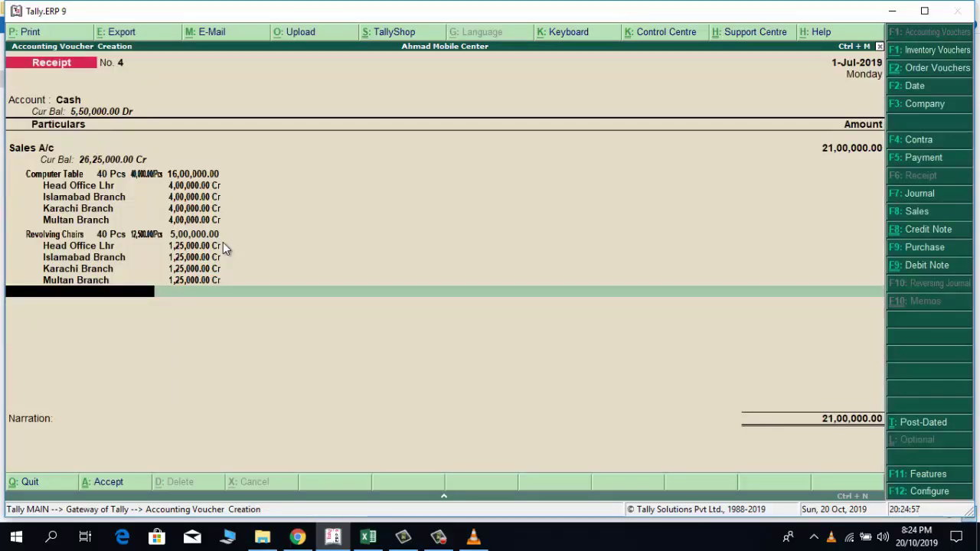
Enter the narration "Computer Table & Chairs Sales by Cash", save the receipt voucher and exit voucher entry
key(Return)
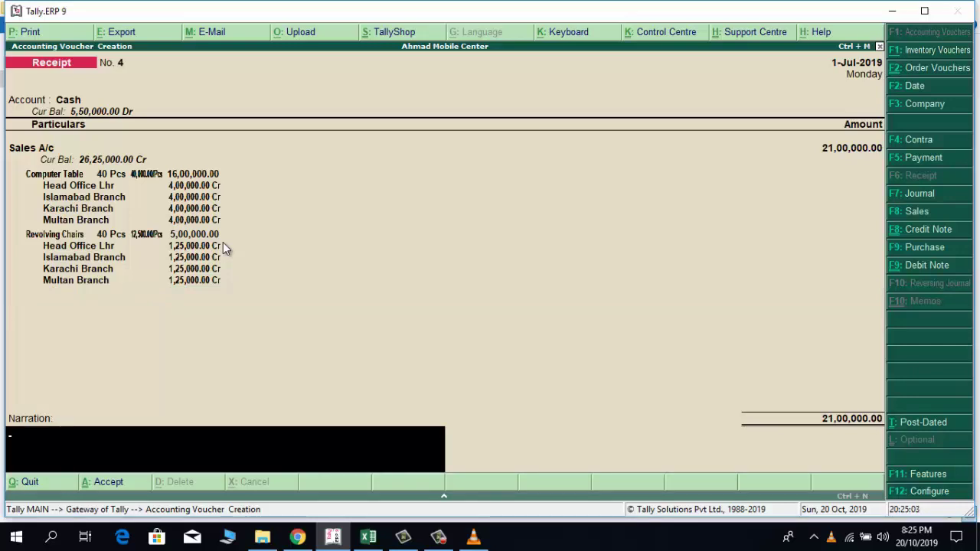
text(Computr)
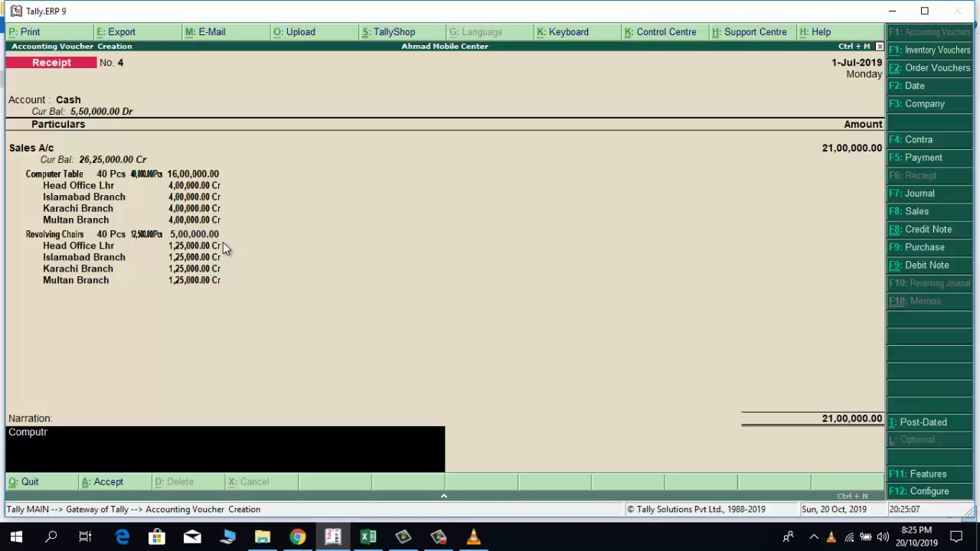
key(BackSpace)
key(BackSpace)
text(ter Table)
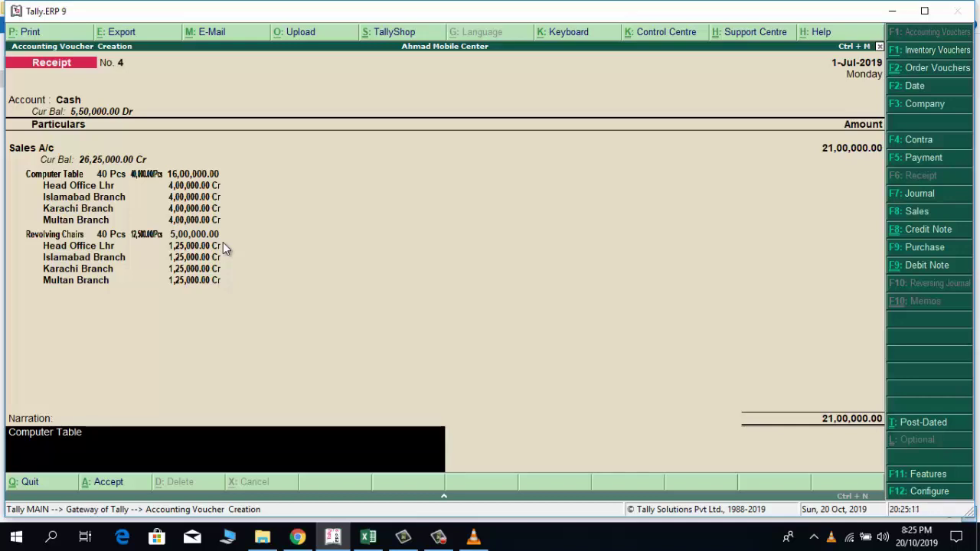
text( & Chai)
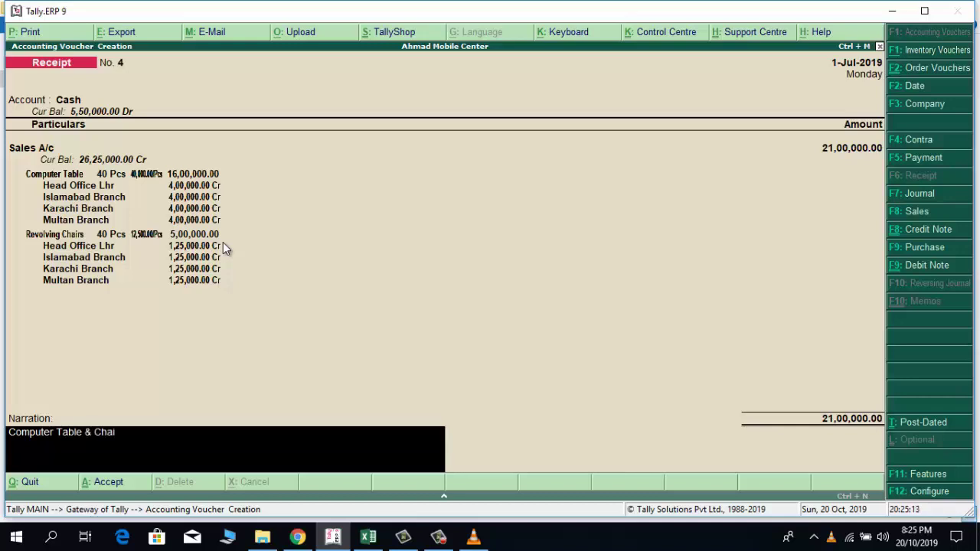
text(rs Sales by Cash)
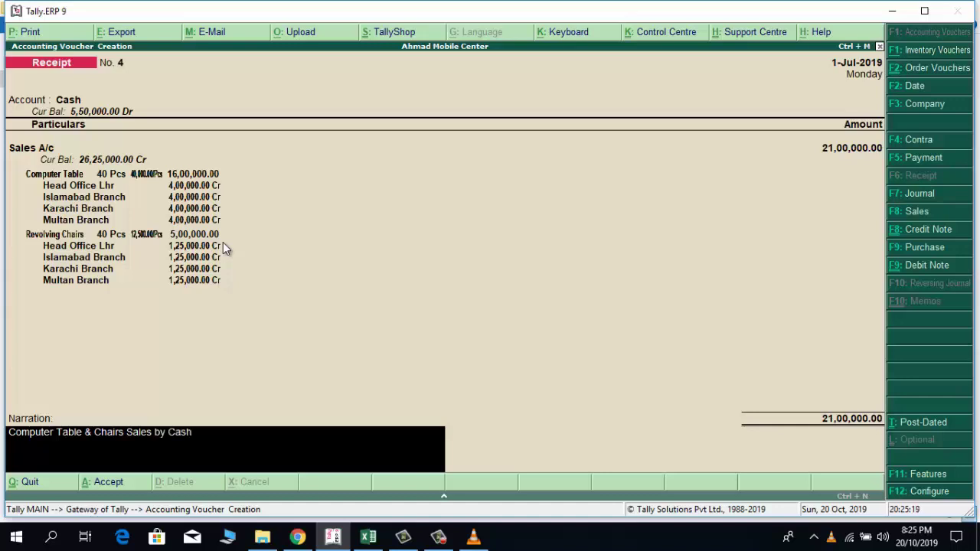
key(Return)
key(Return)
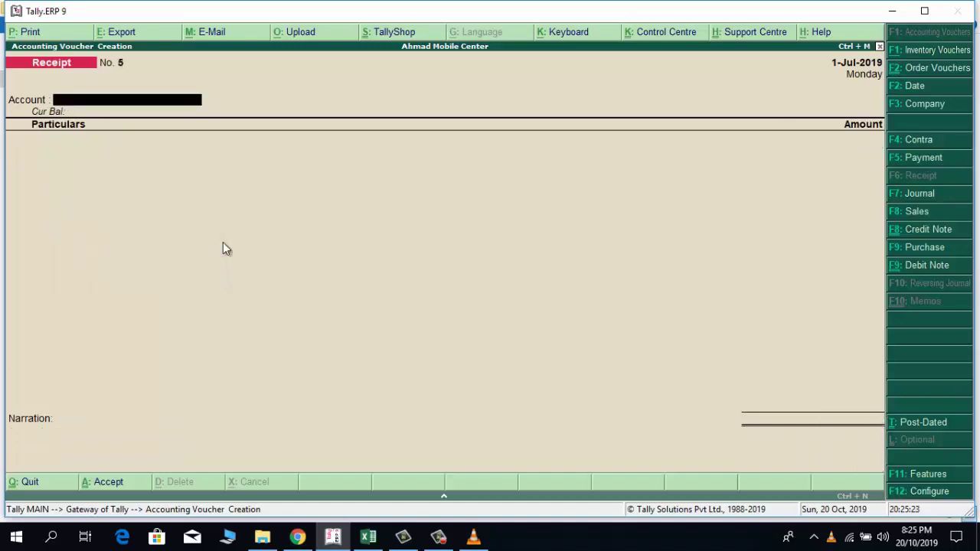
key(Escape)
key(Return)
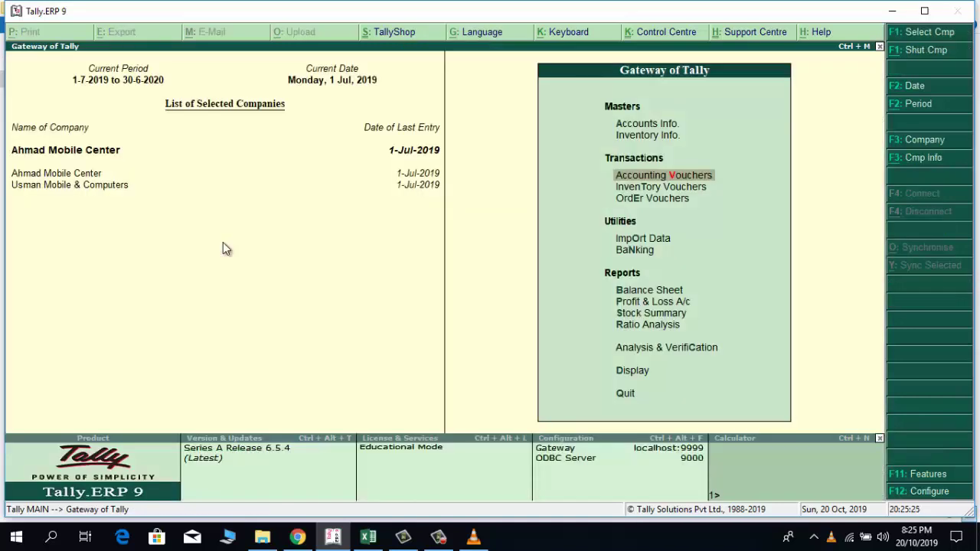
View the Cost Centre Break-up report for Head Office Lhr from the statements of accounts
key(Down)
key(Down)
key(Down)
key(Down)
key(Down)
key(Down)
key(Down)
key(Down)
key(Down)
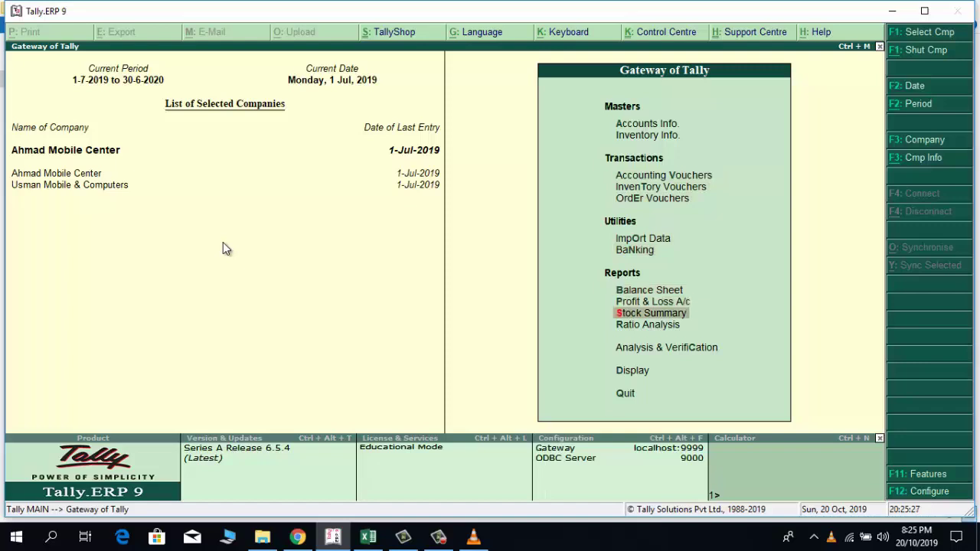
key(Down)
key(Return)
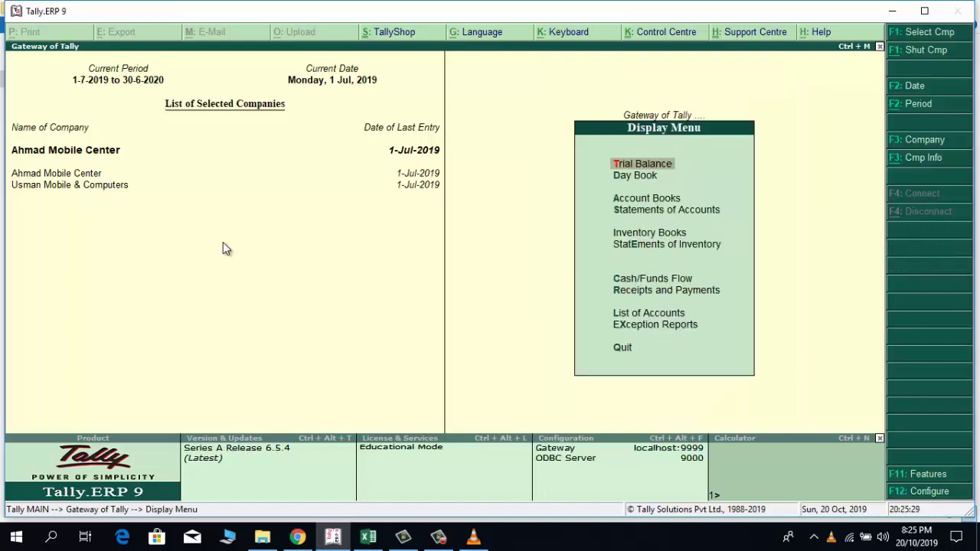
key(Down)
key(Down)
key(Down)
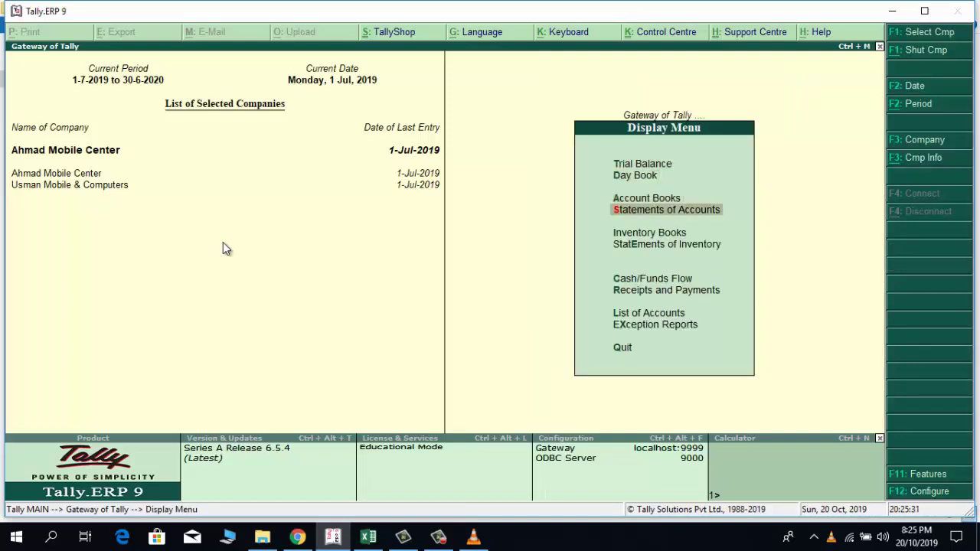
key(Return)
key(Down)
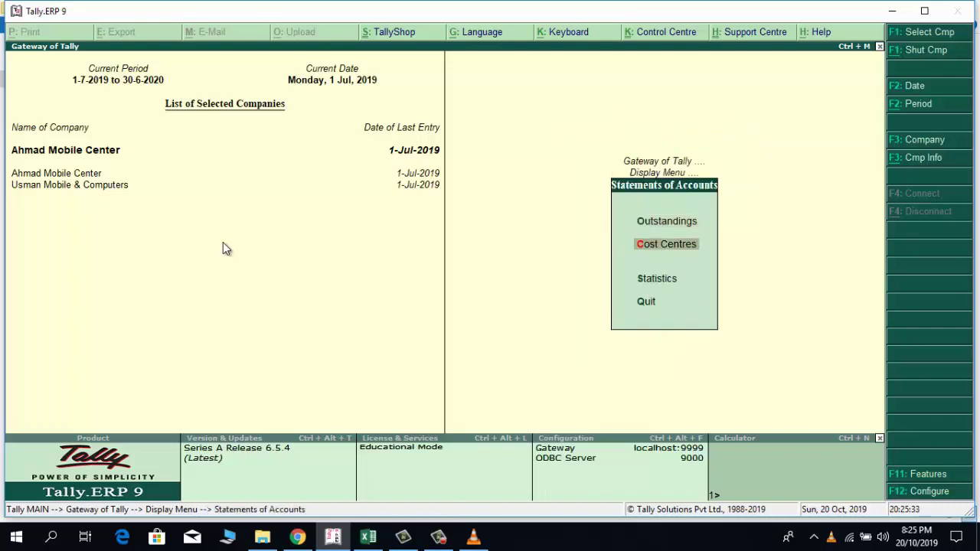
key(Return)
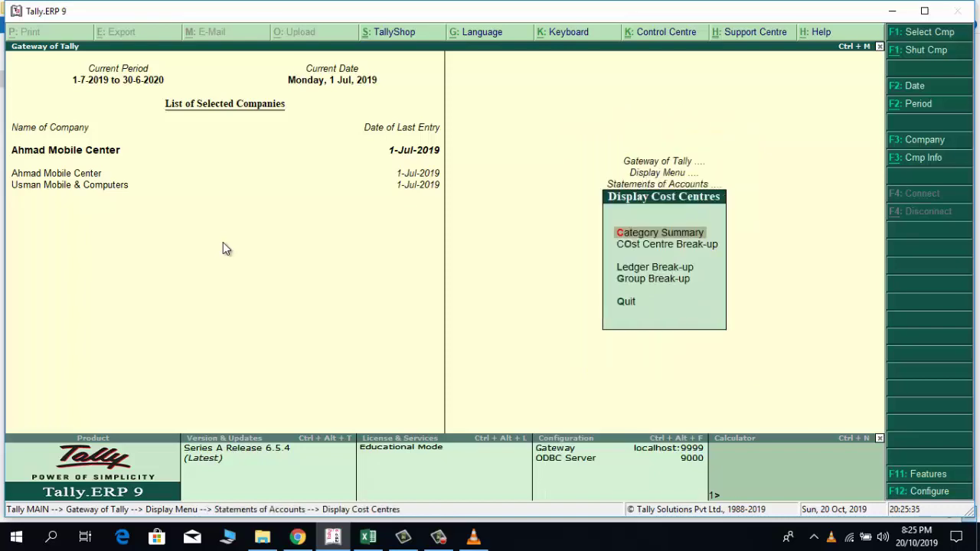
key(Down)
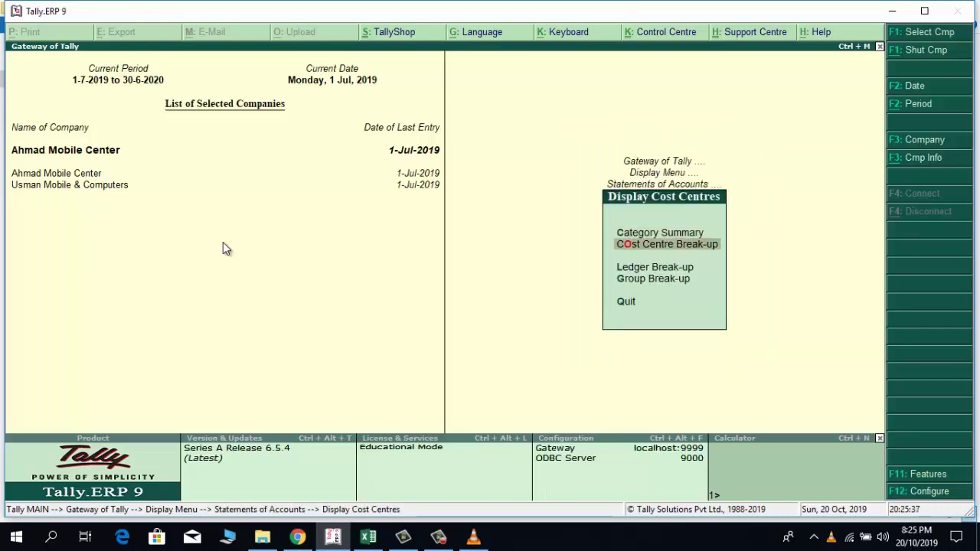
key(Return)
key(Return)
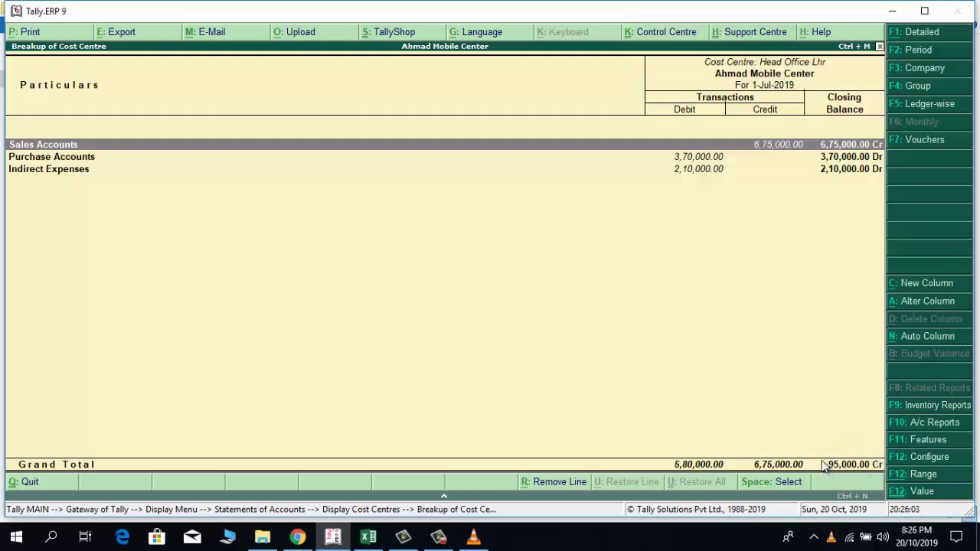
key(Escape)
View the Cost Centre Break-up for Islamabad Branch in detailed form, with the individual ledgers under each group
key(Down)
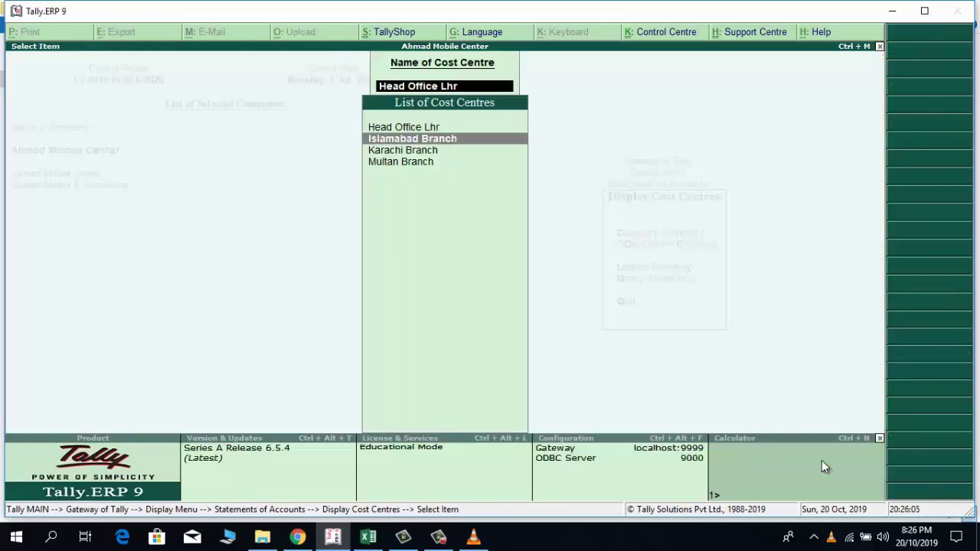
key(Return)
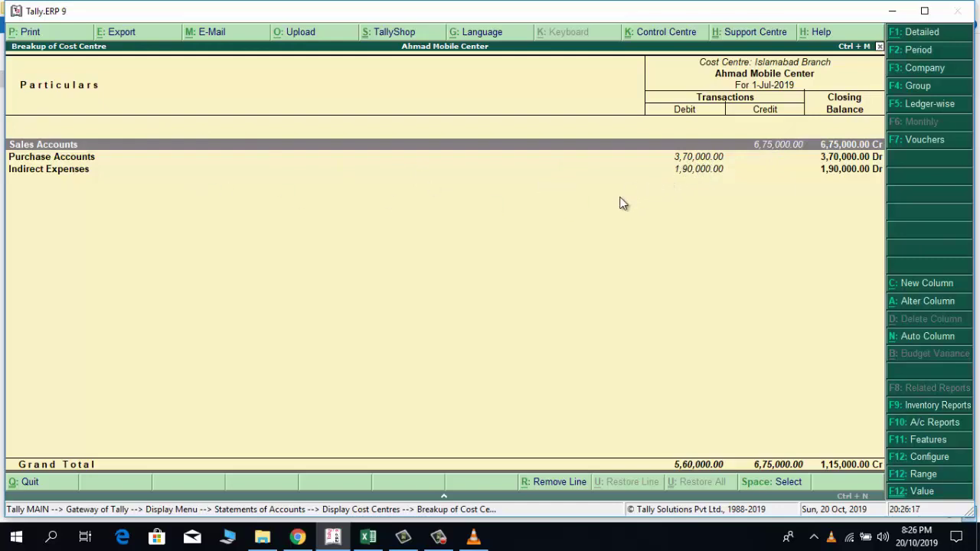
key(alt+F1)
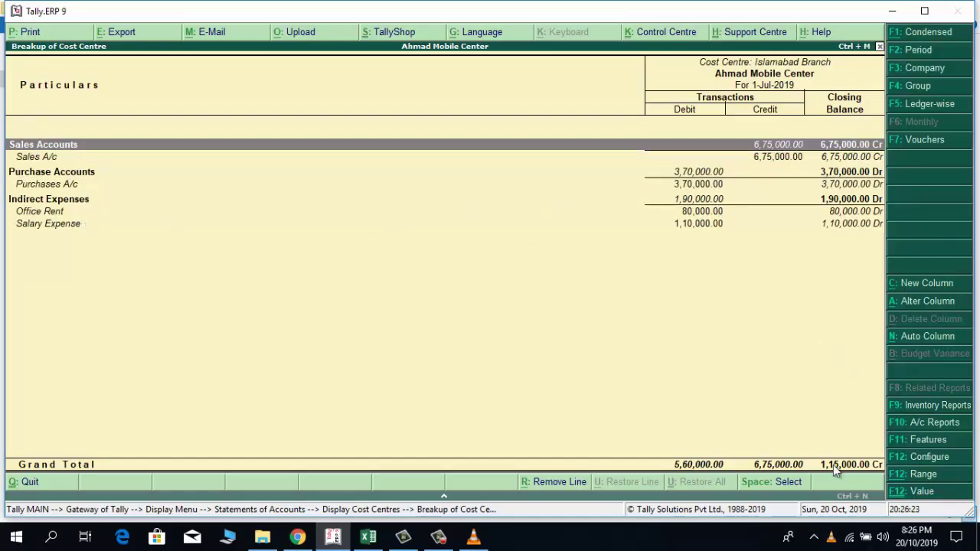
key(Escape)
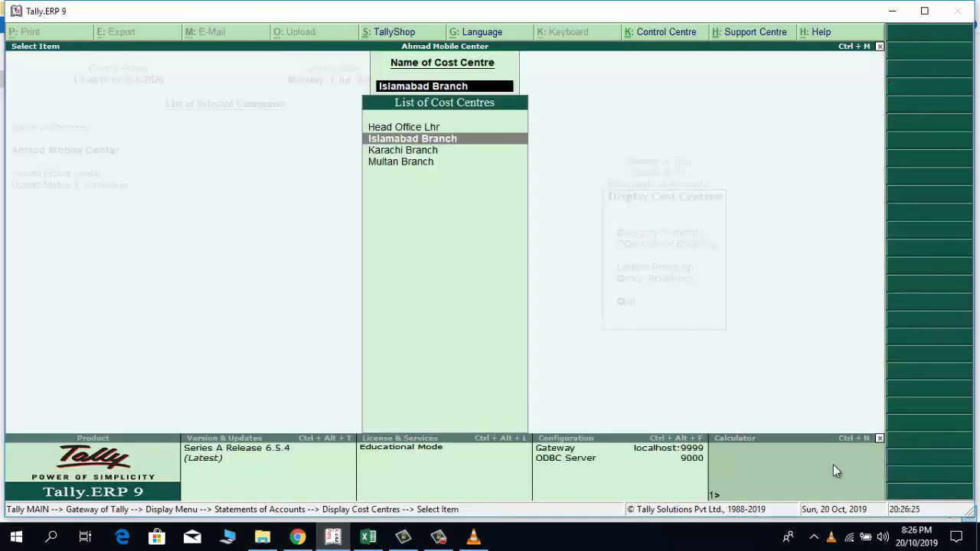
View the Cost Centre Break-up for Karachi Branch
key(Down)
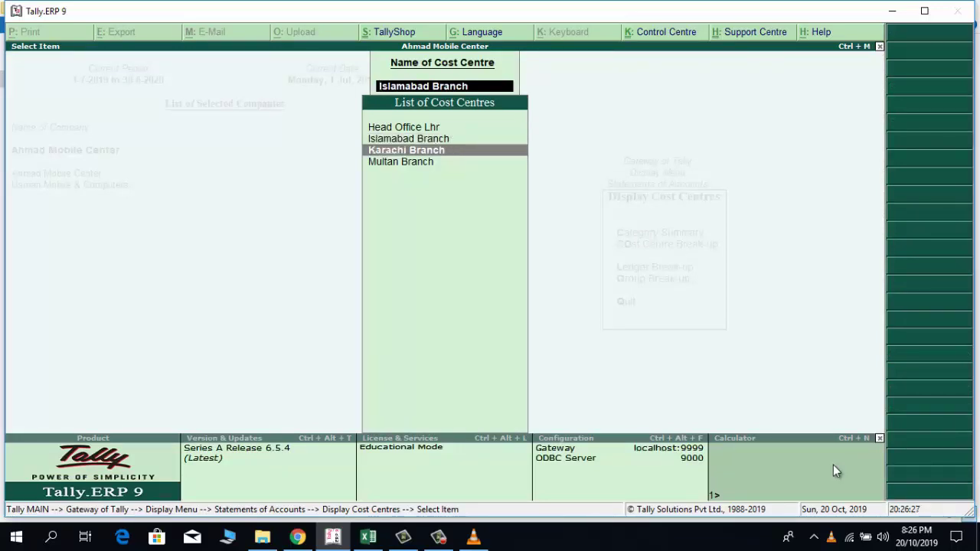
key(Return)
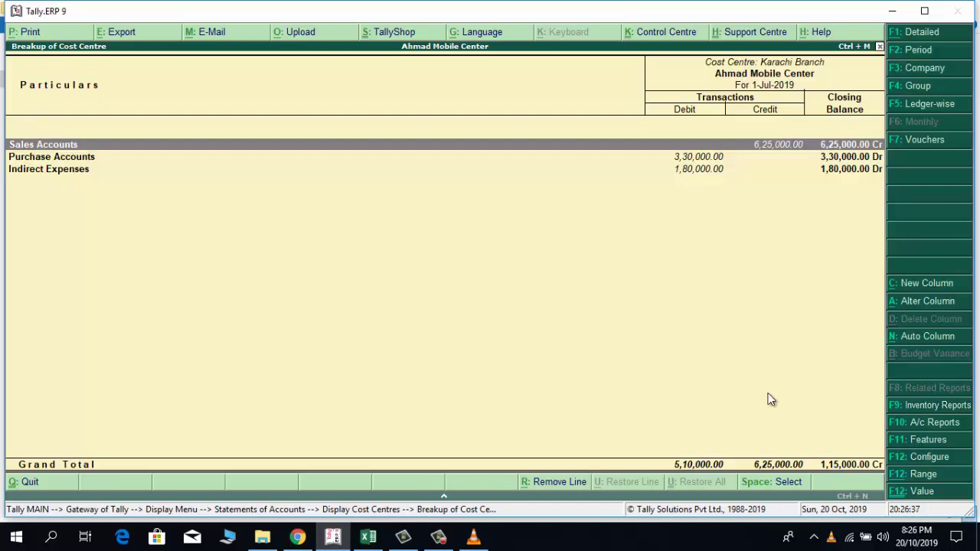
key(Escape)
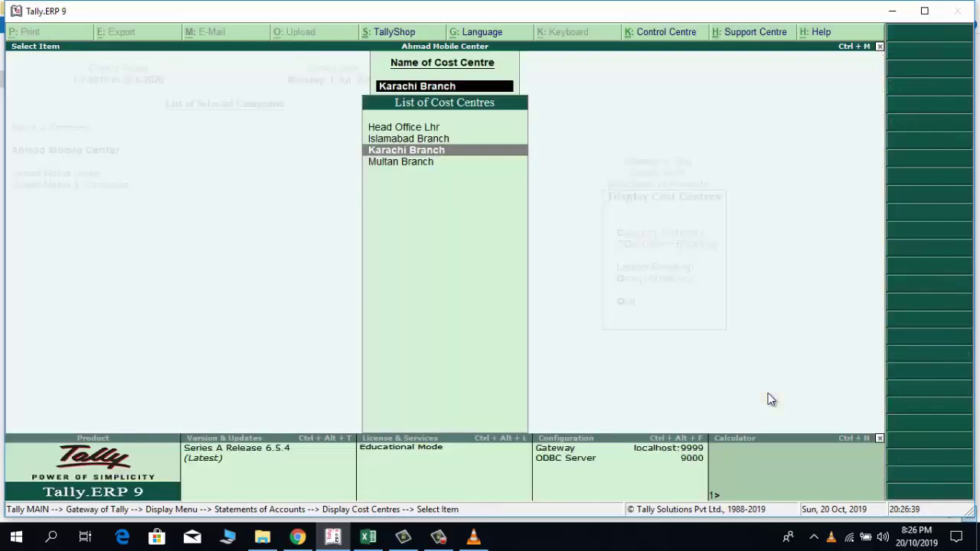
View the Cost Centre Break-up for Multan Branch, and return to the Gateway of Tally
key(Down)
key(Return)
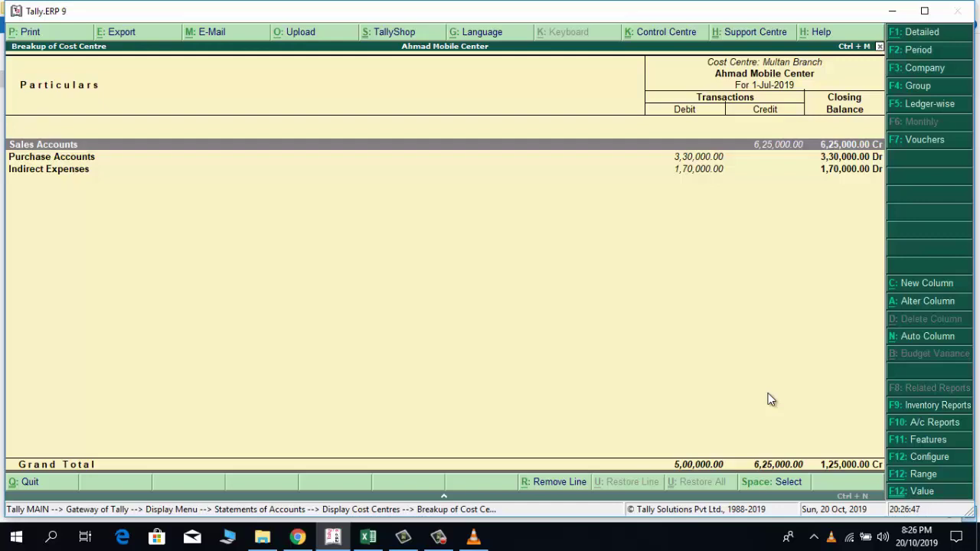
key(Escape)
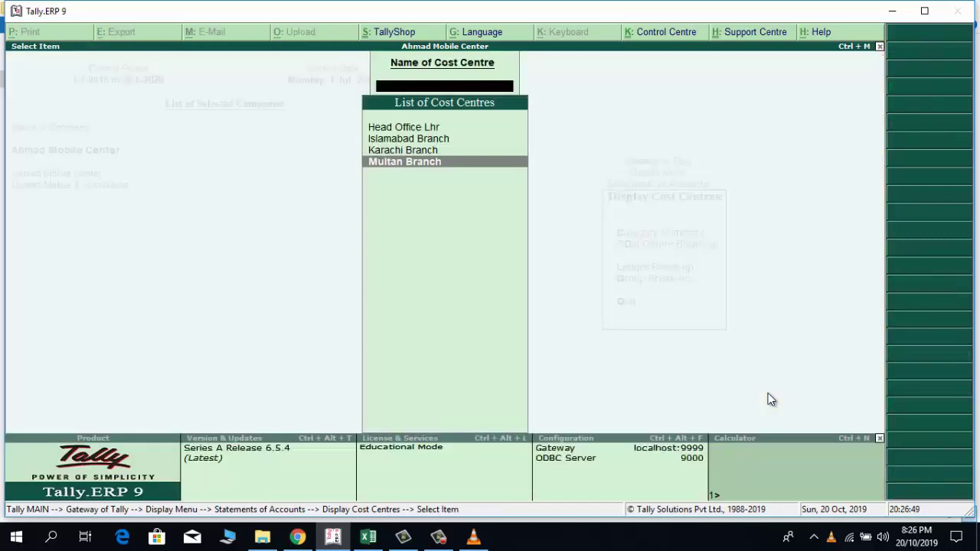
key(Escape)
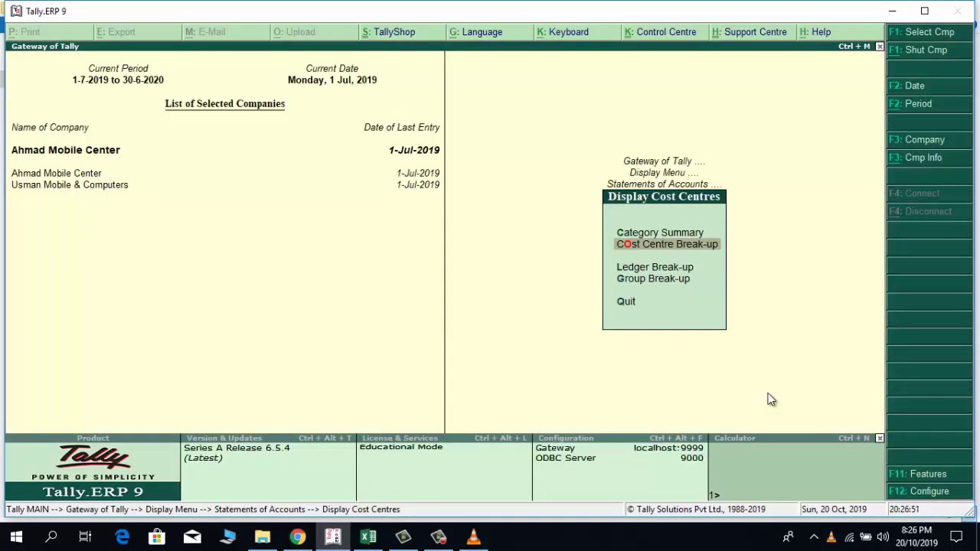
key(Escape)
key(Escape)
key(Escape)
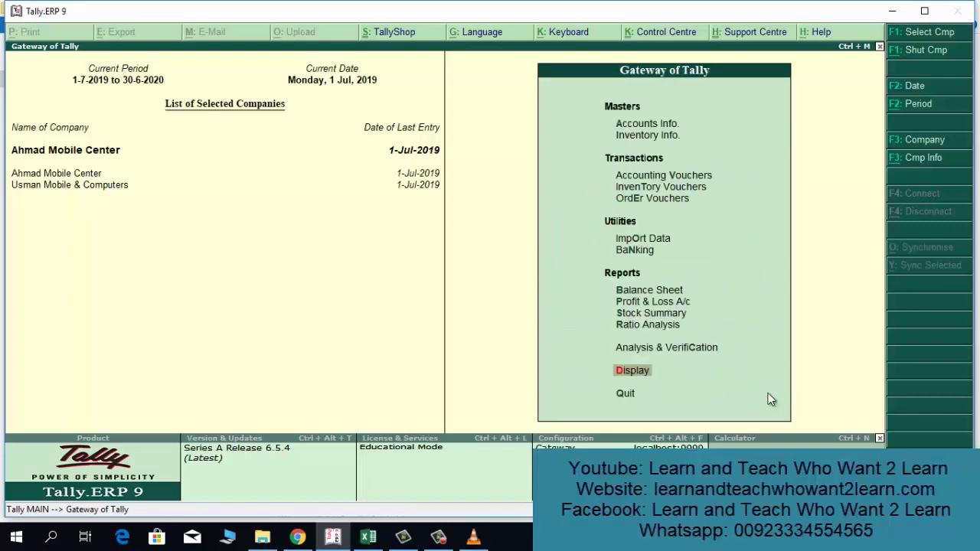